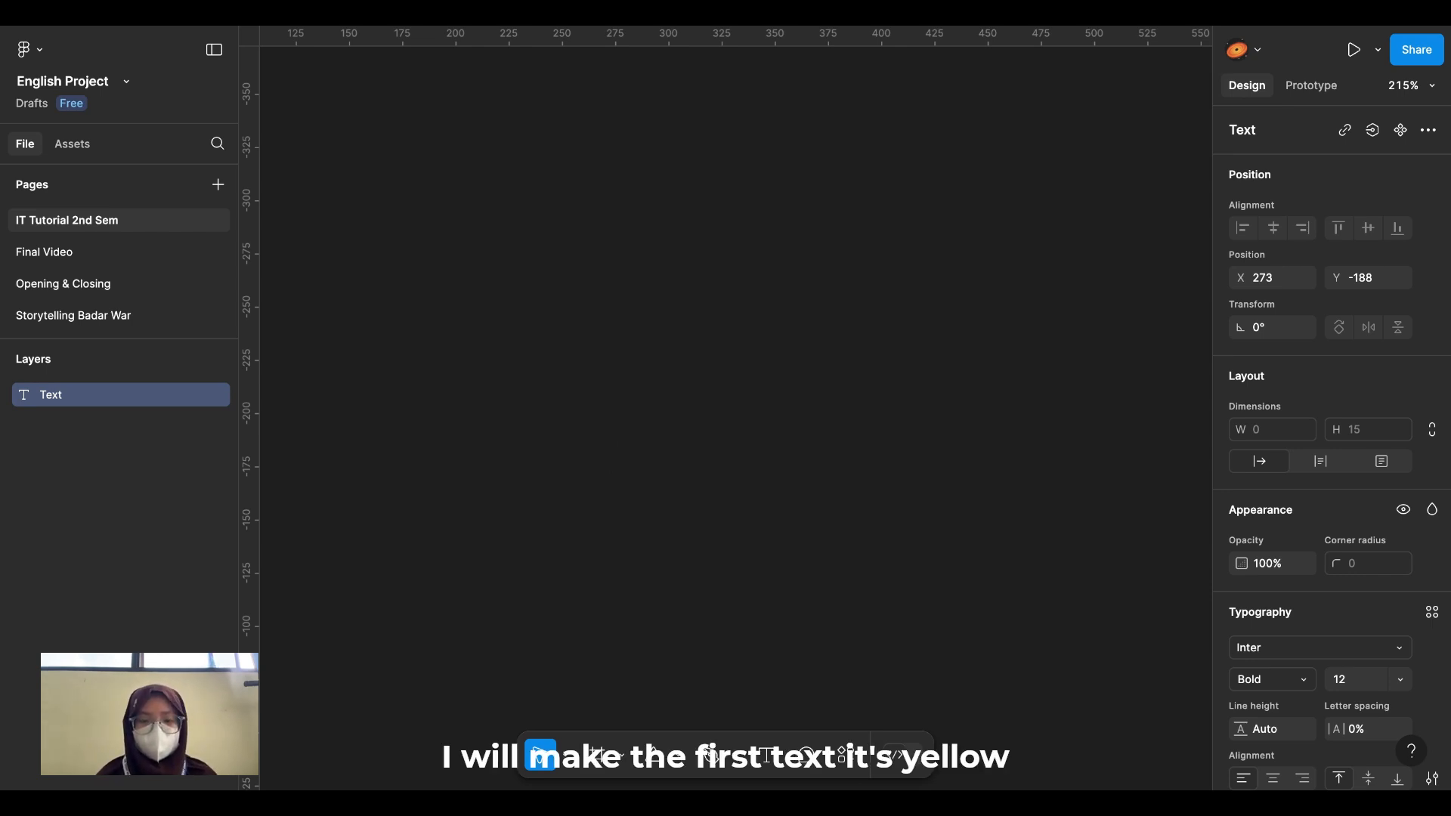
Step: Type the label 'Yellow' and finish editing the text
type("Yel")
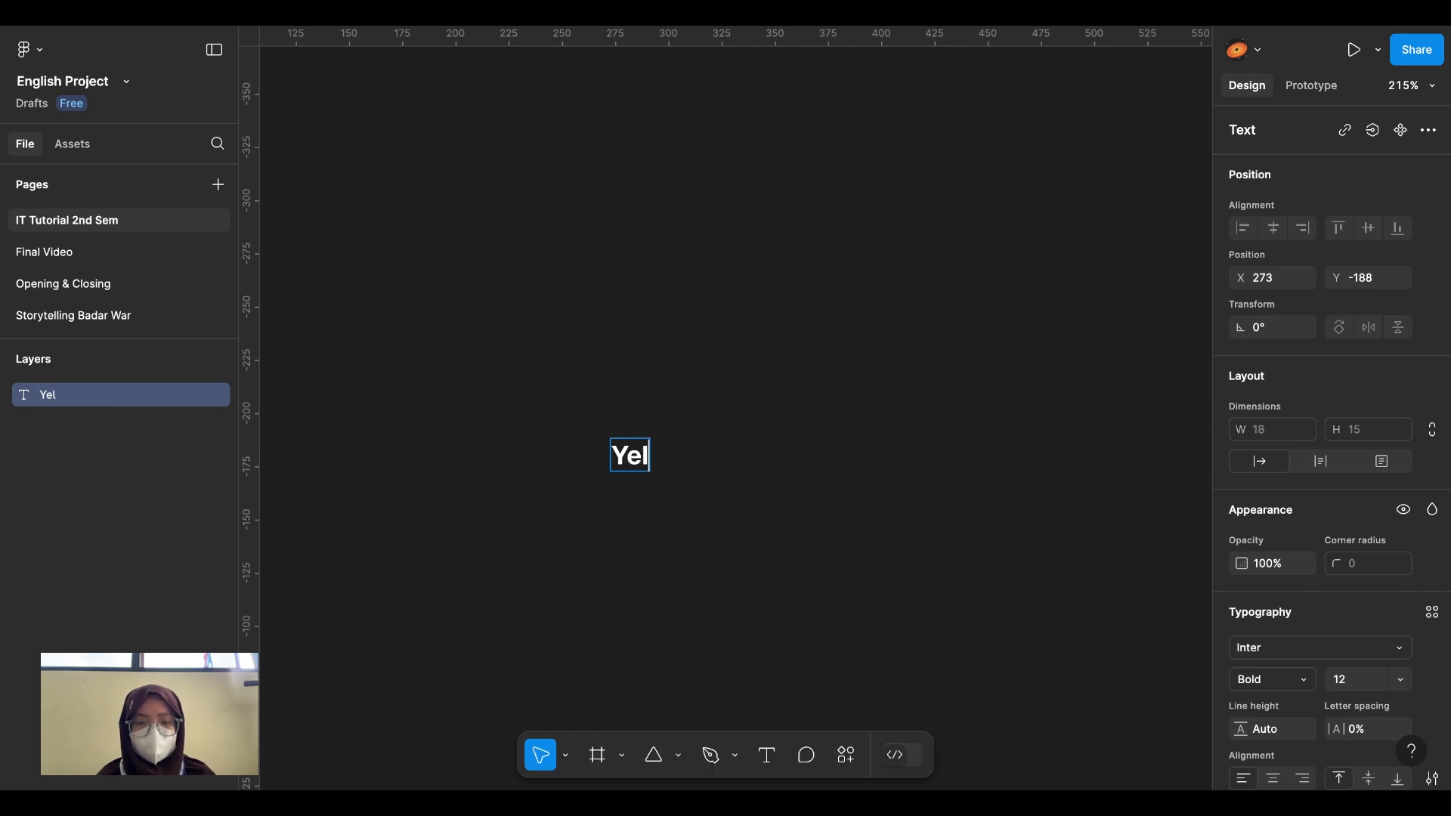
type("low")
key("Escape")
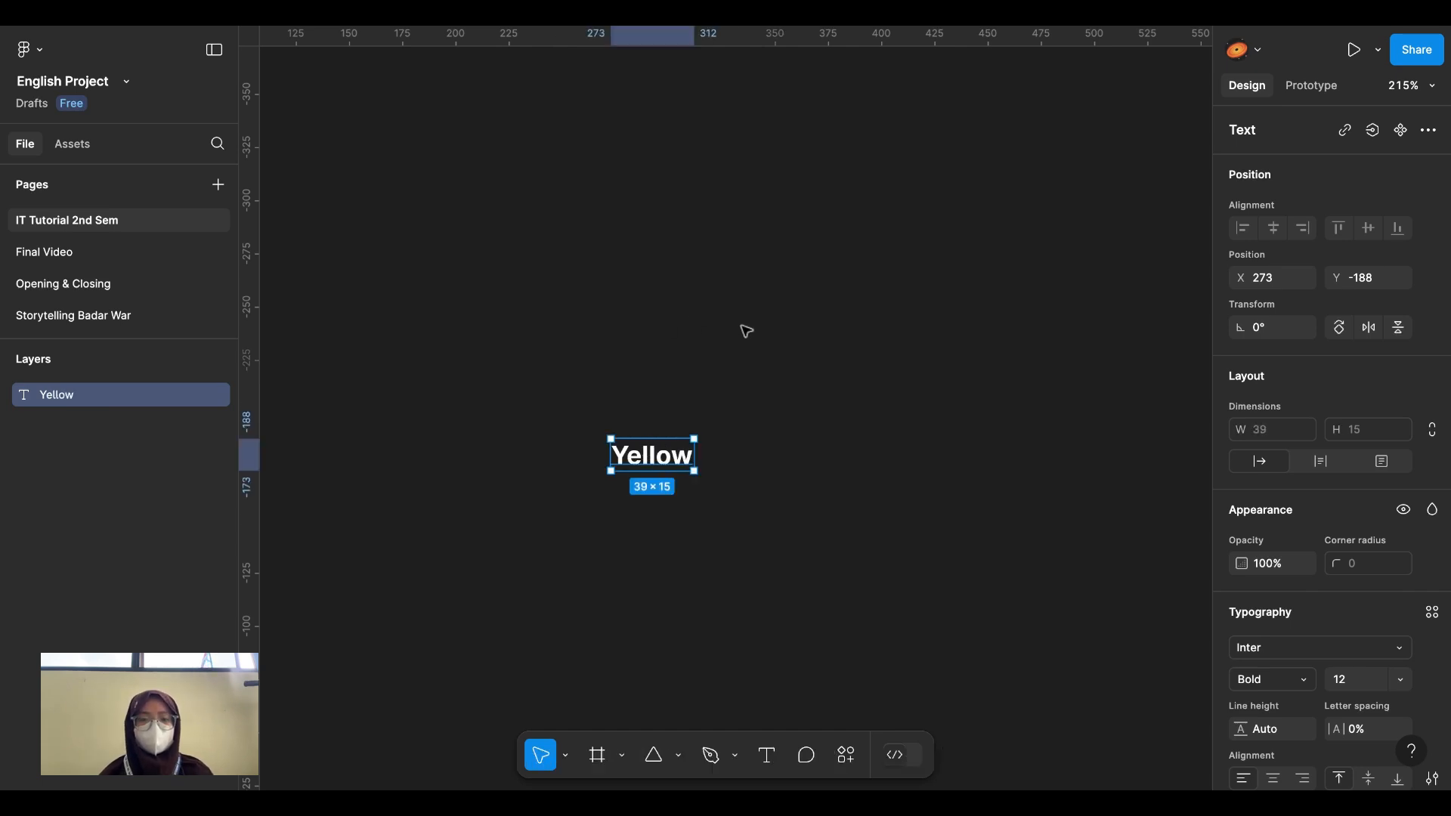
left_click(734, 348)
Step: Wrap the Yellow text in an auto layout frame, Frame 1, with 10 padding
left_click(671, 454)
scroll(671, 454, "up", 3)
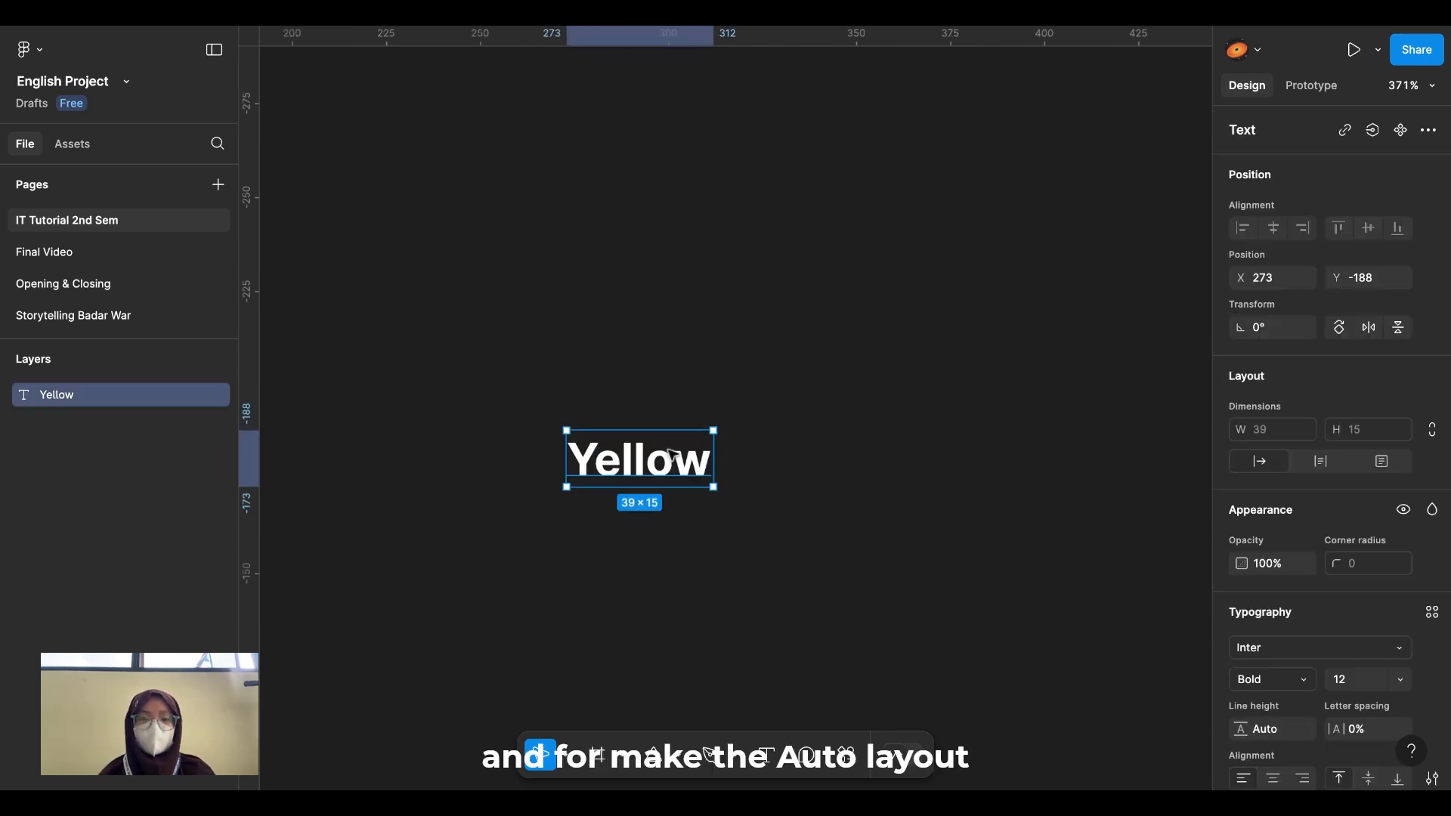
scroll(671, 454, "down", 1)
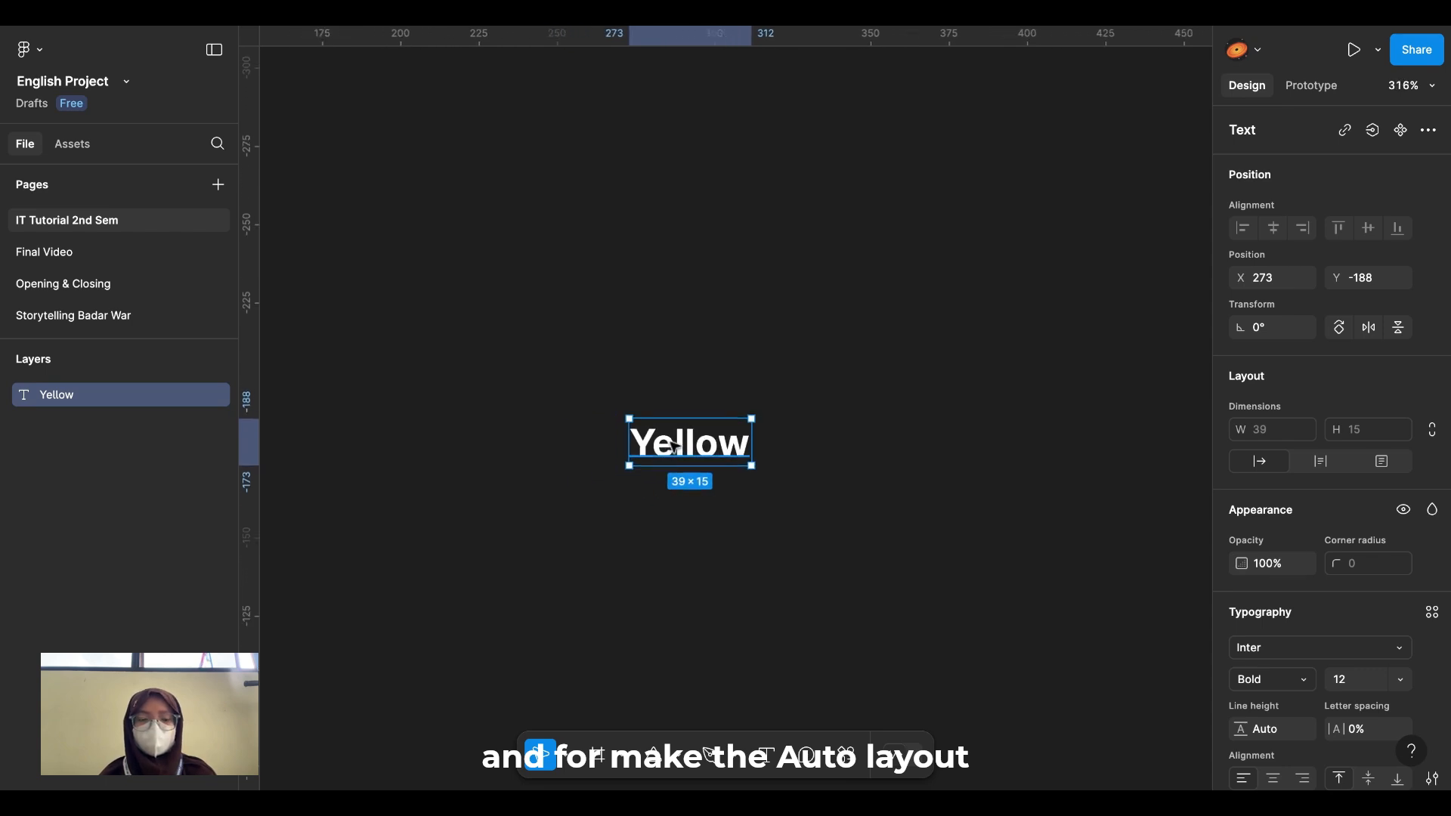
scroll(675, 447, "right", 1)
scroll(675, 447, "down", 1)
scroll(675, 448, "up", 1)
scroll(675, 447, "up", 1)
scroll(675, 448, "left", 1)
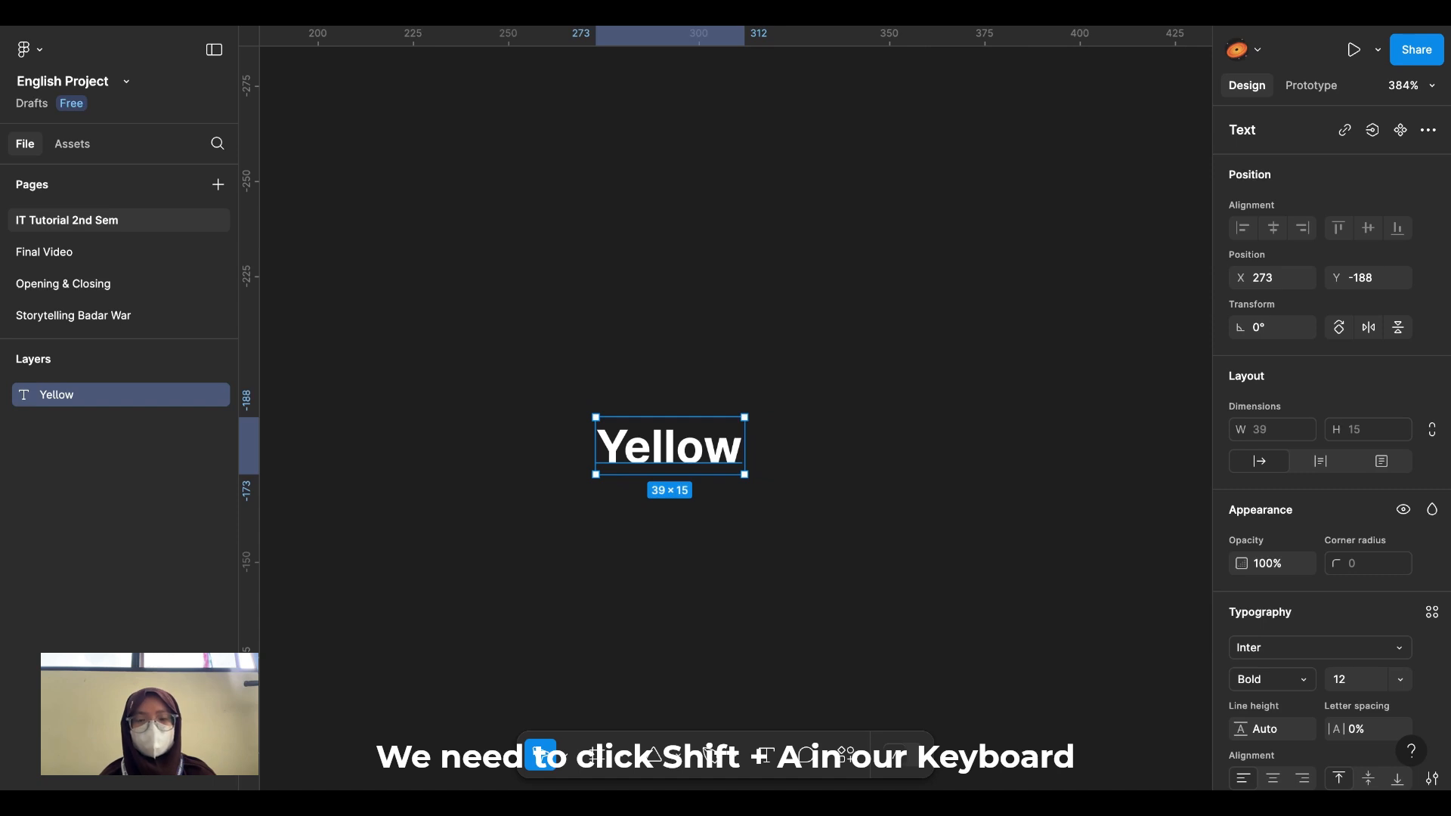
key("shift+a")
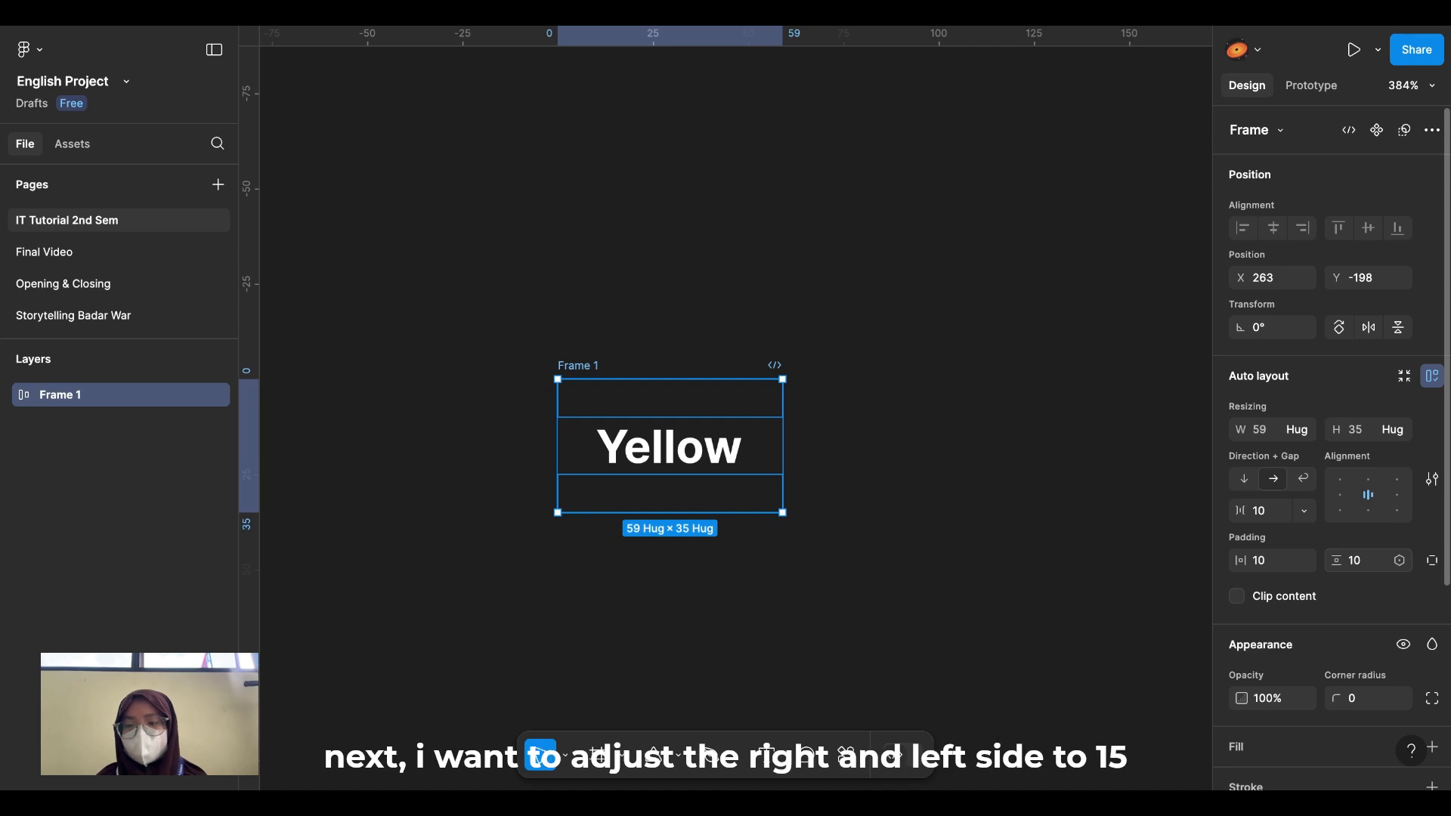
Step: Set Frame 1's auto layout padding to 15 horizontal and 5 vertical, then reselect it
left_click(1281, 561)
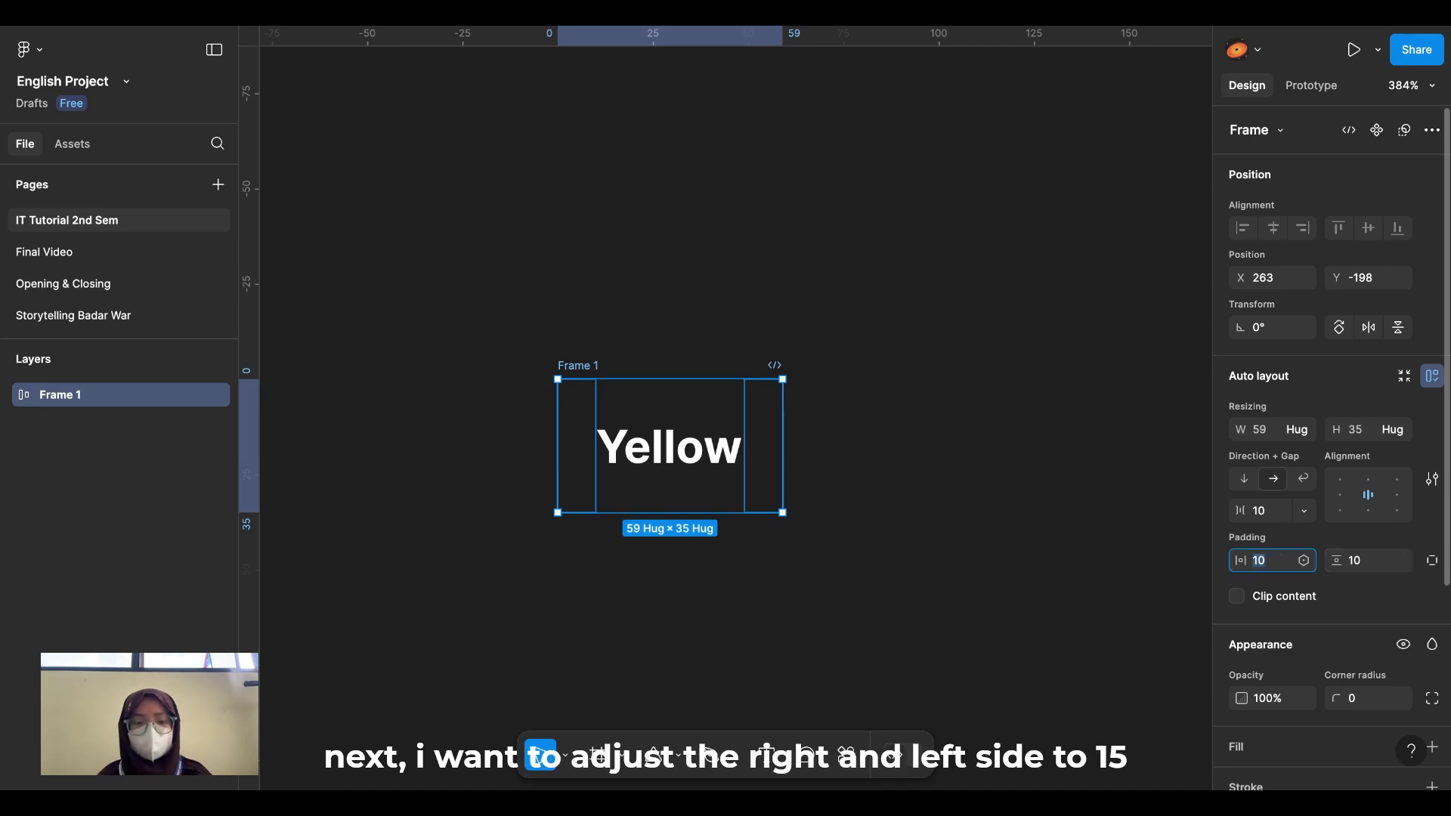
type("1")
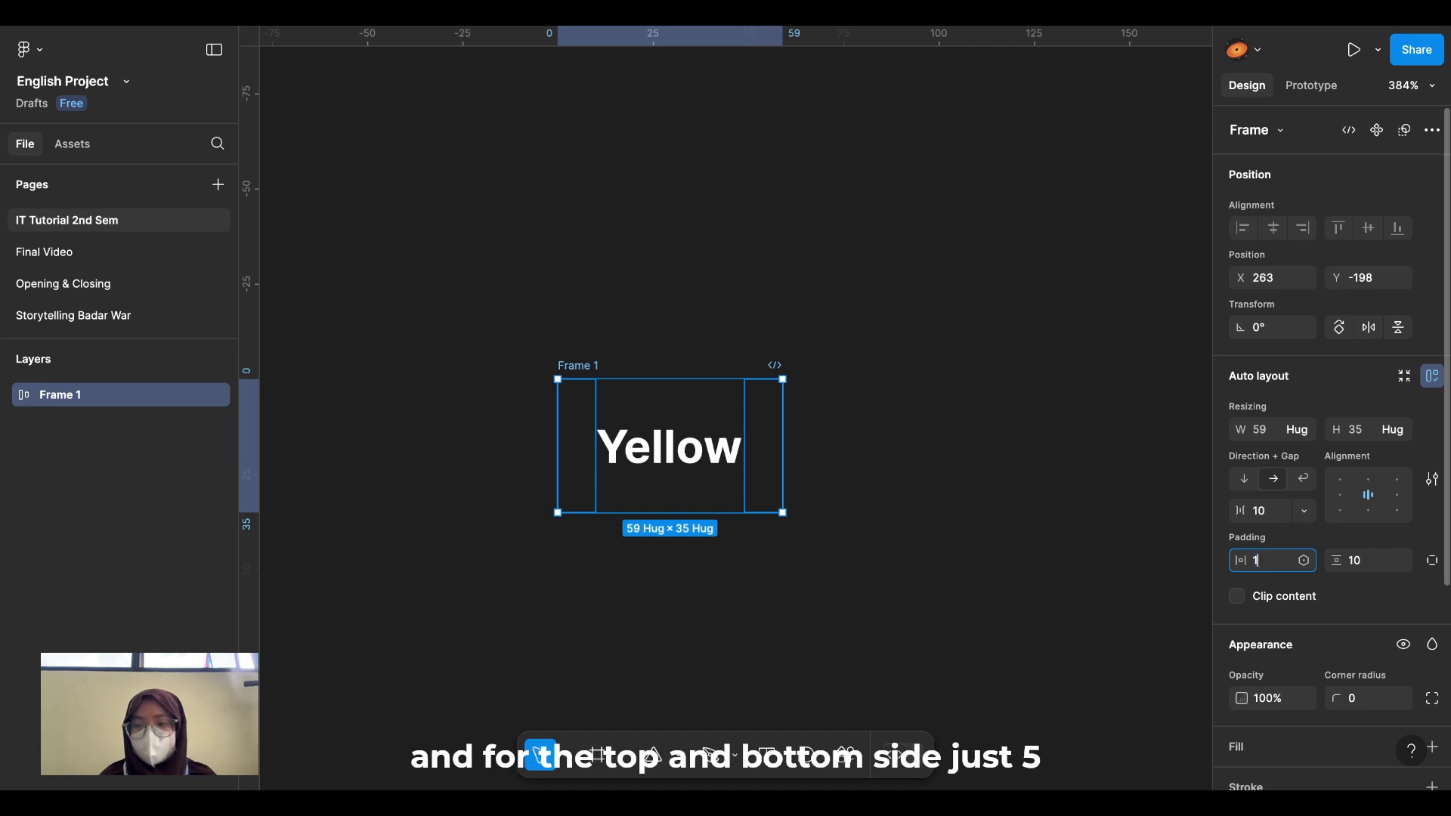
type("5")
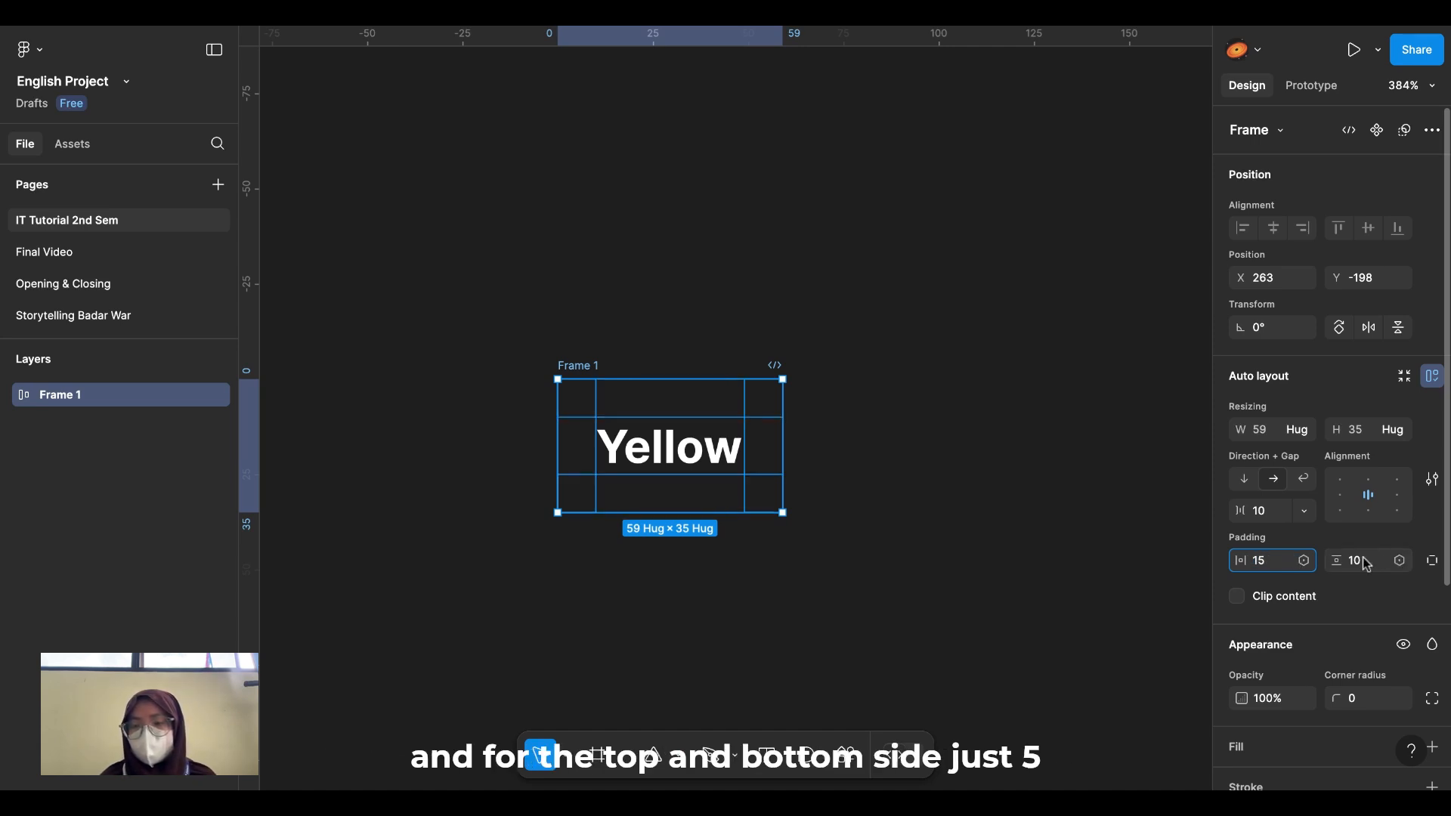
left_click(1365, 563)
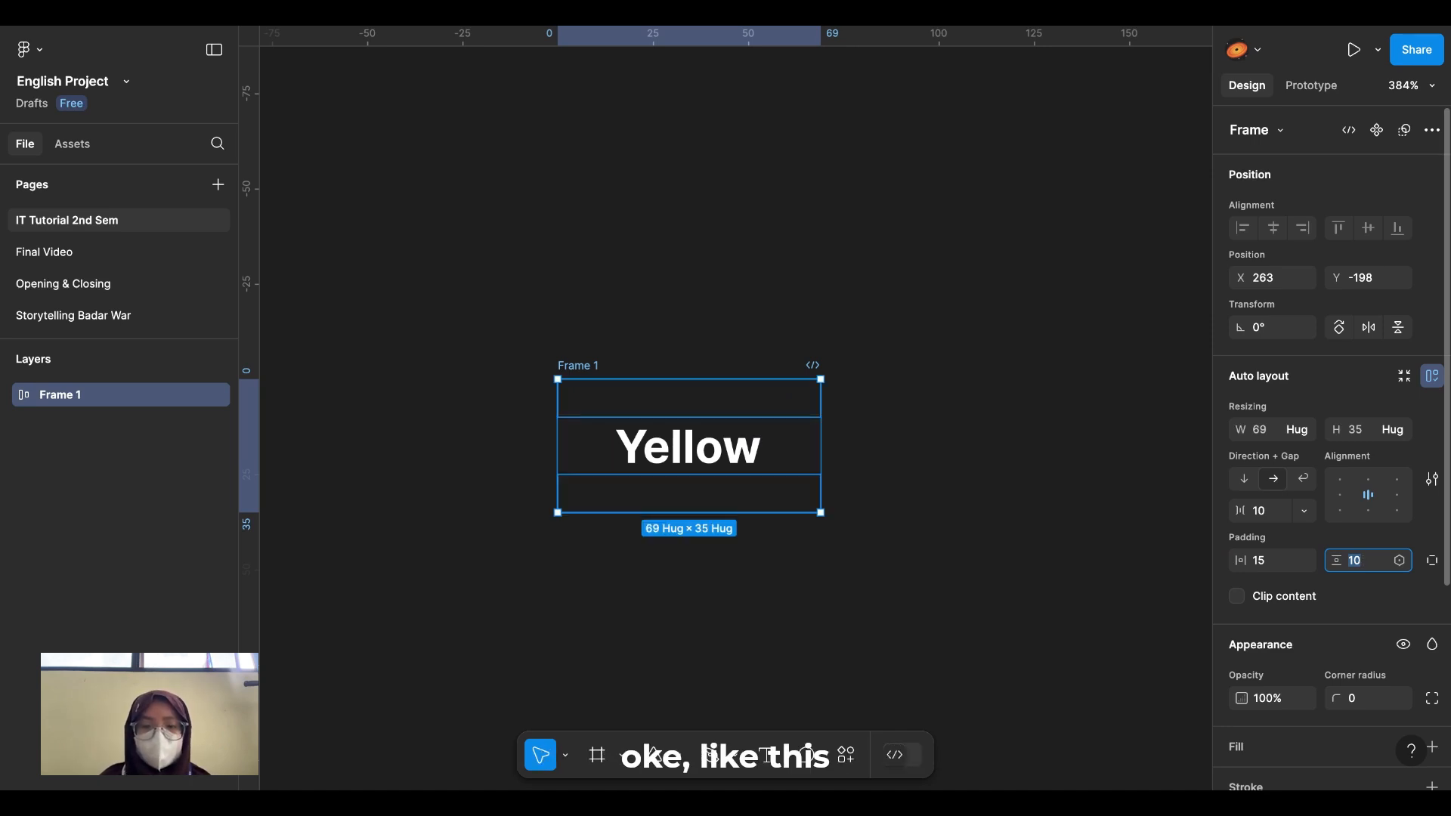
type("5")
key("Return")
left_click(1022, 533)
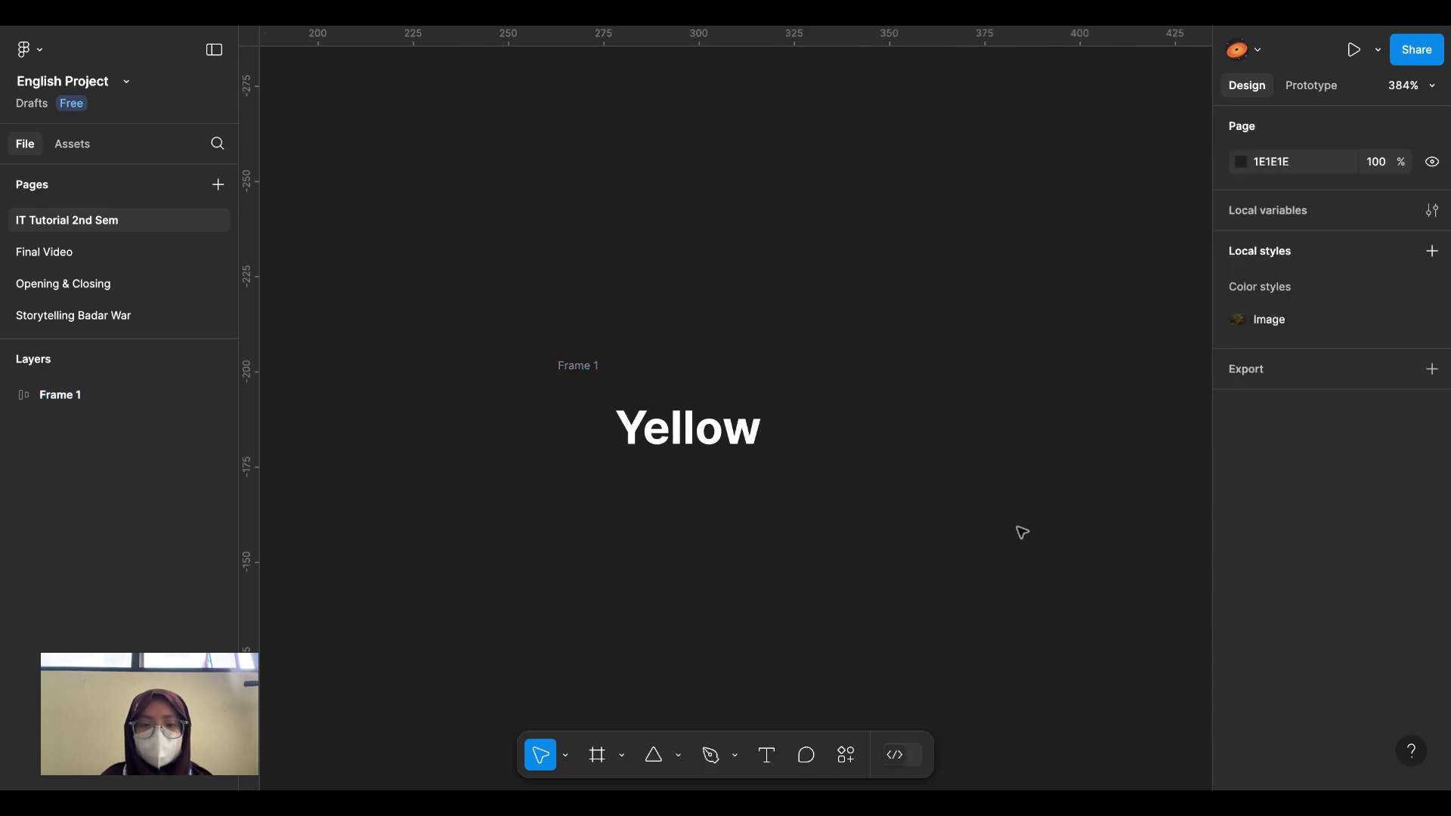
left_click(709, 448)
left_click(654, 345)
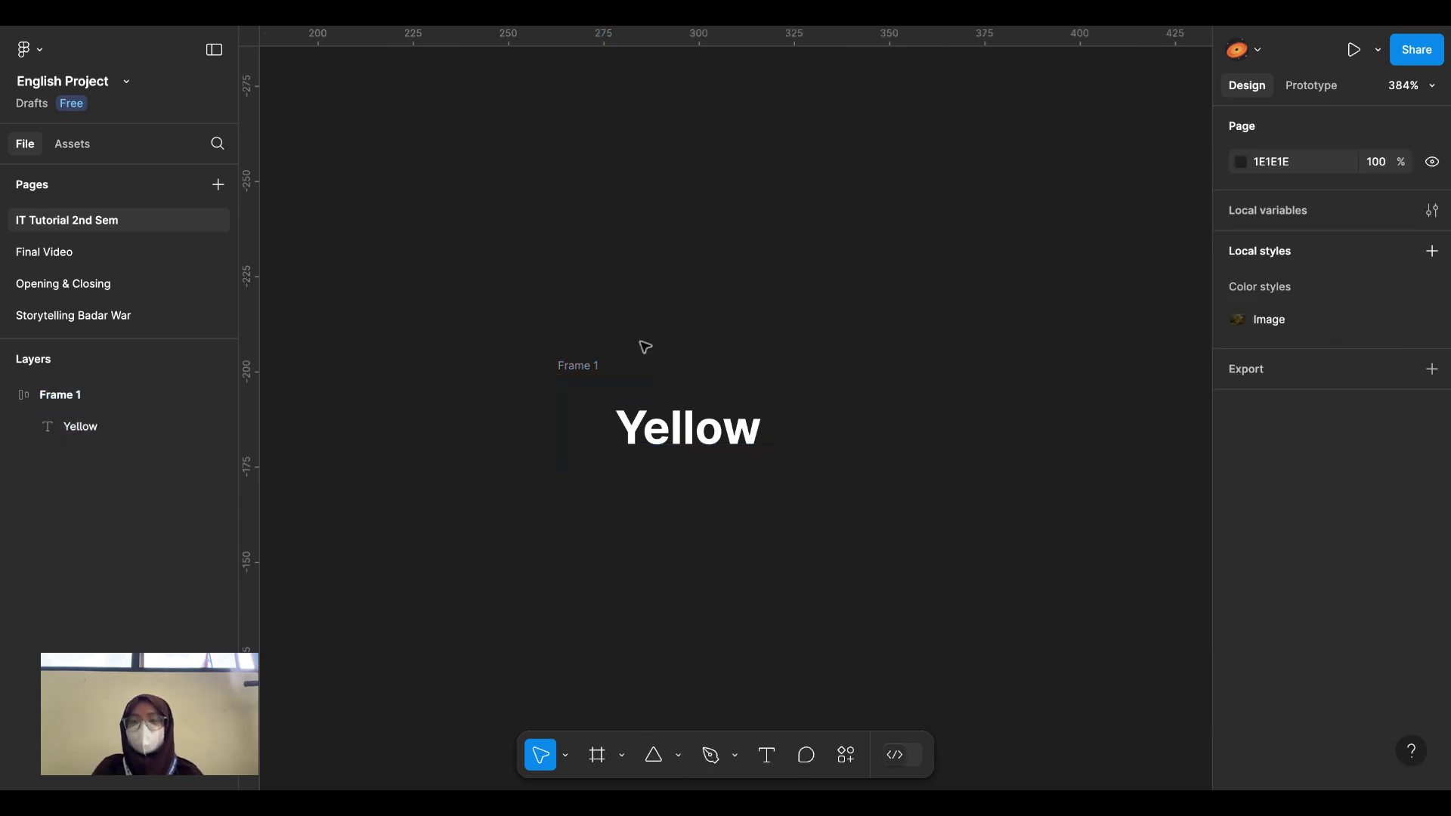
left_click(578, 365)
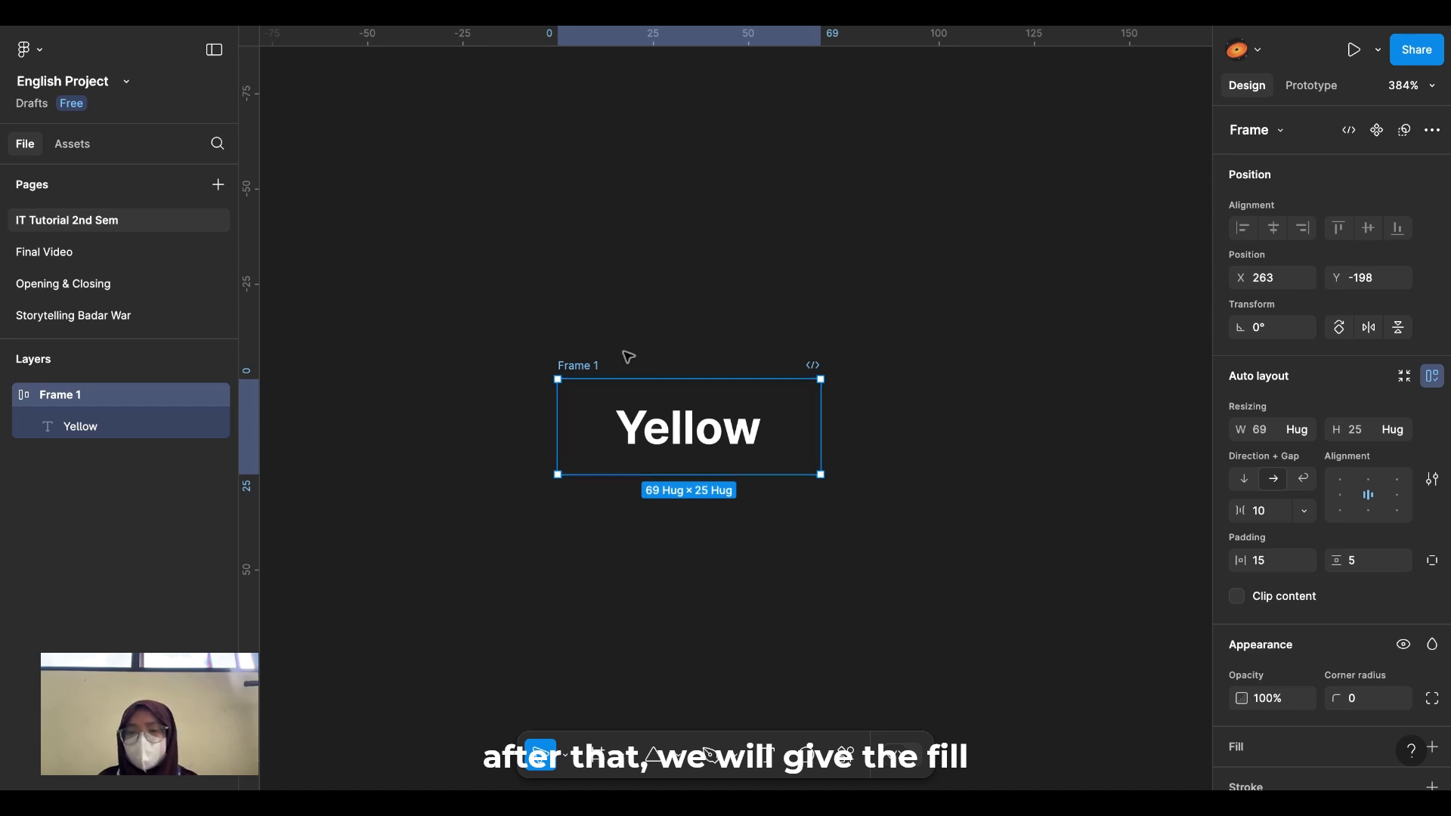
Step: Add a fill to Frame 1 and tune it to yellow FFD34F
scroll(1331, 486, "down", 5)
scroll(1330, 486, "down", 1)
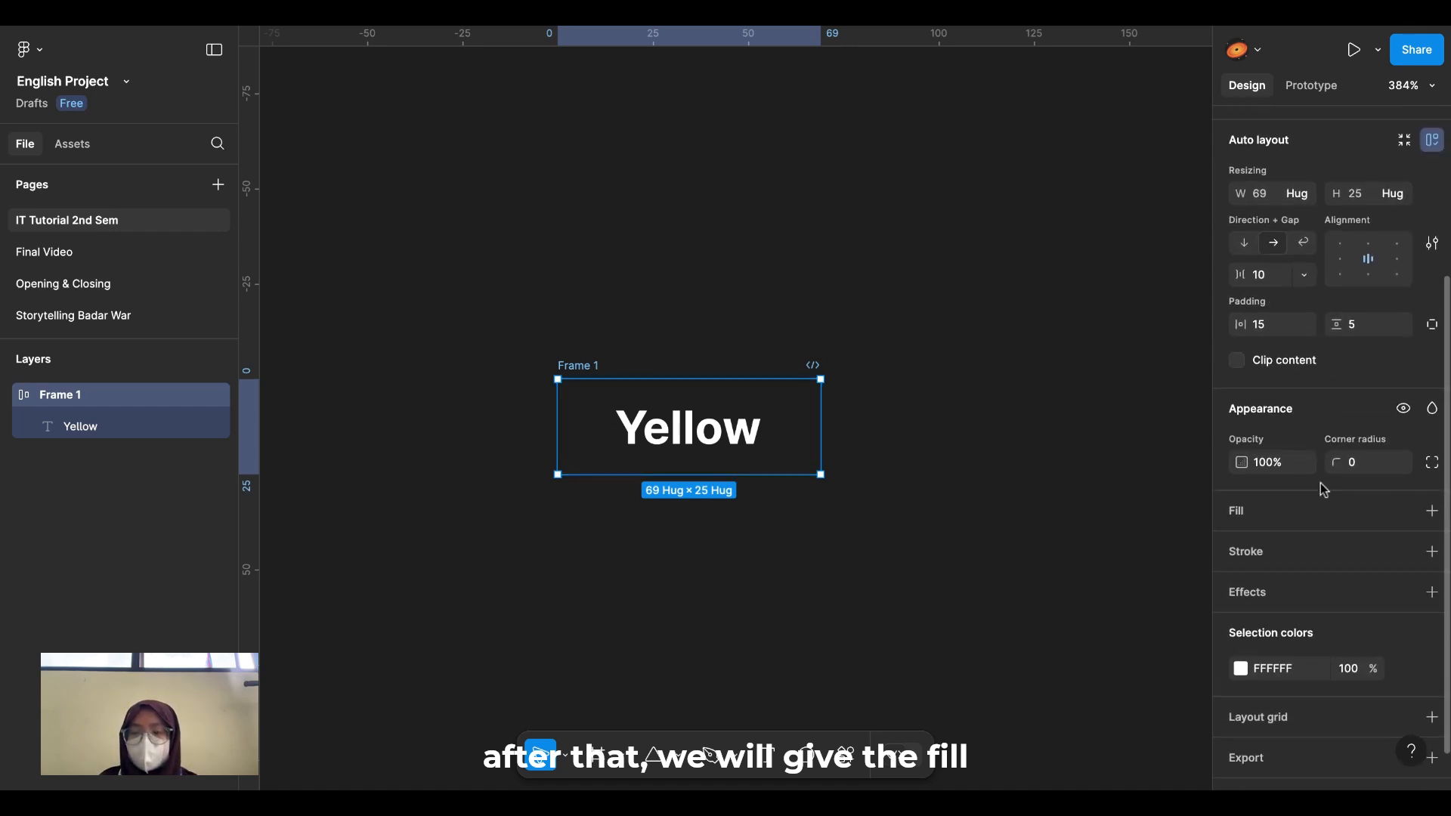
left_click(1432, 511)
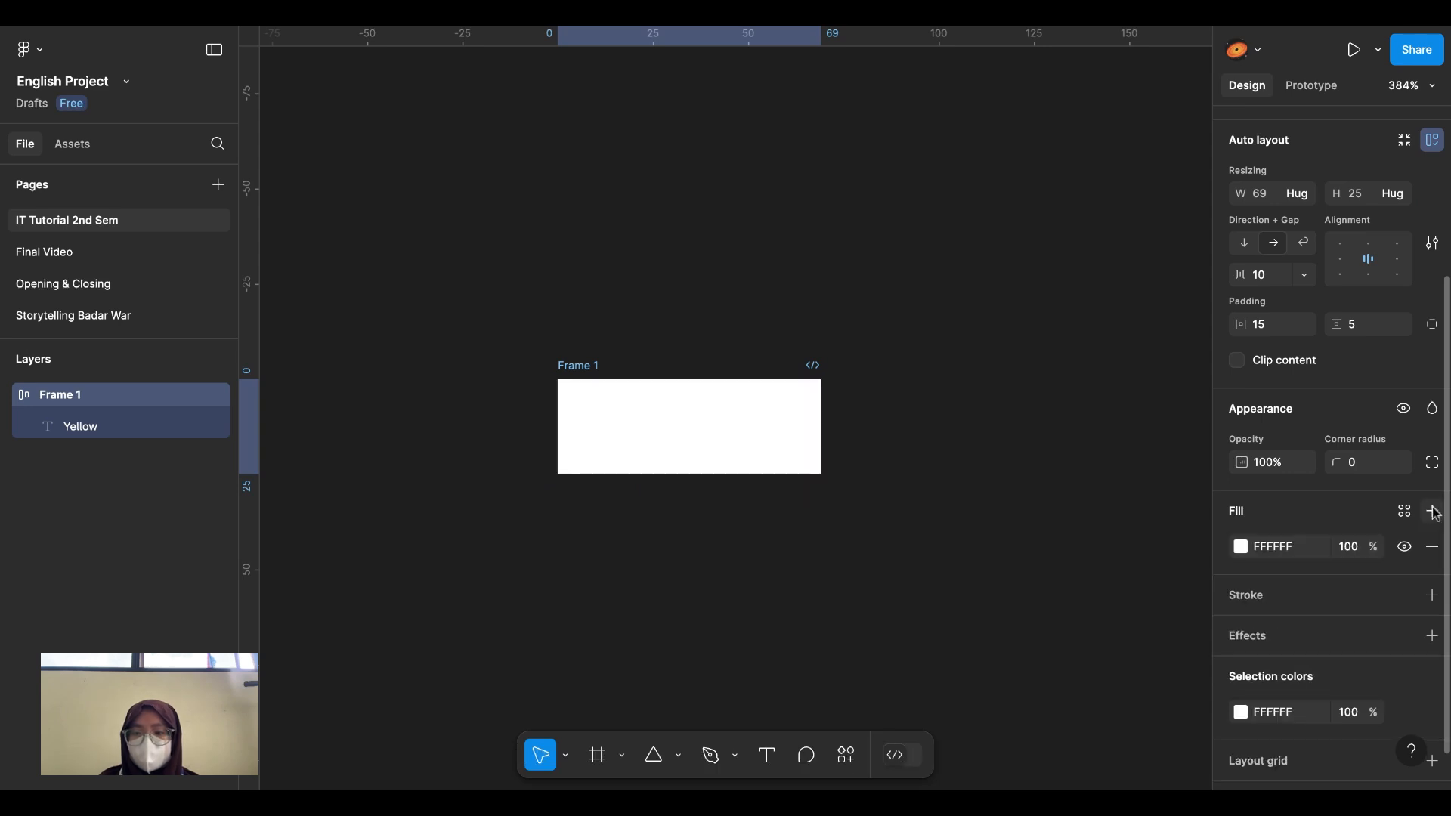
left_click(1239, 550)
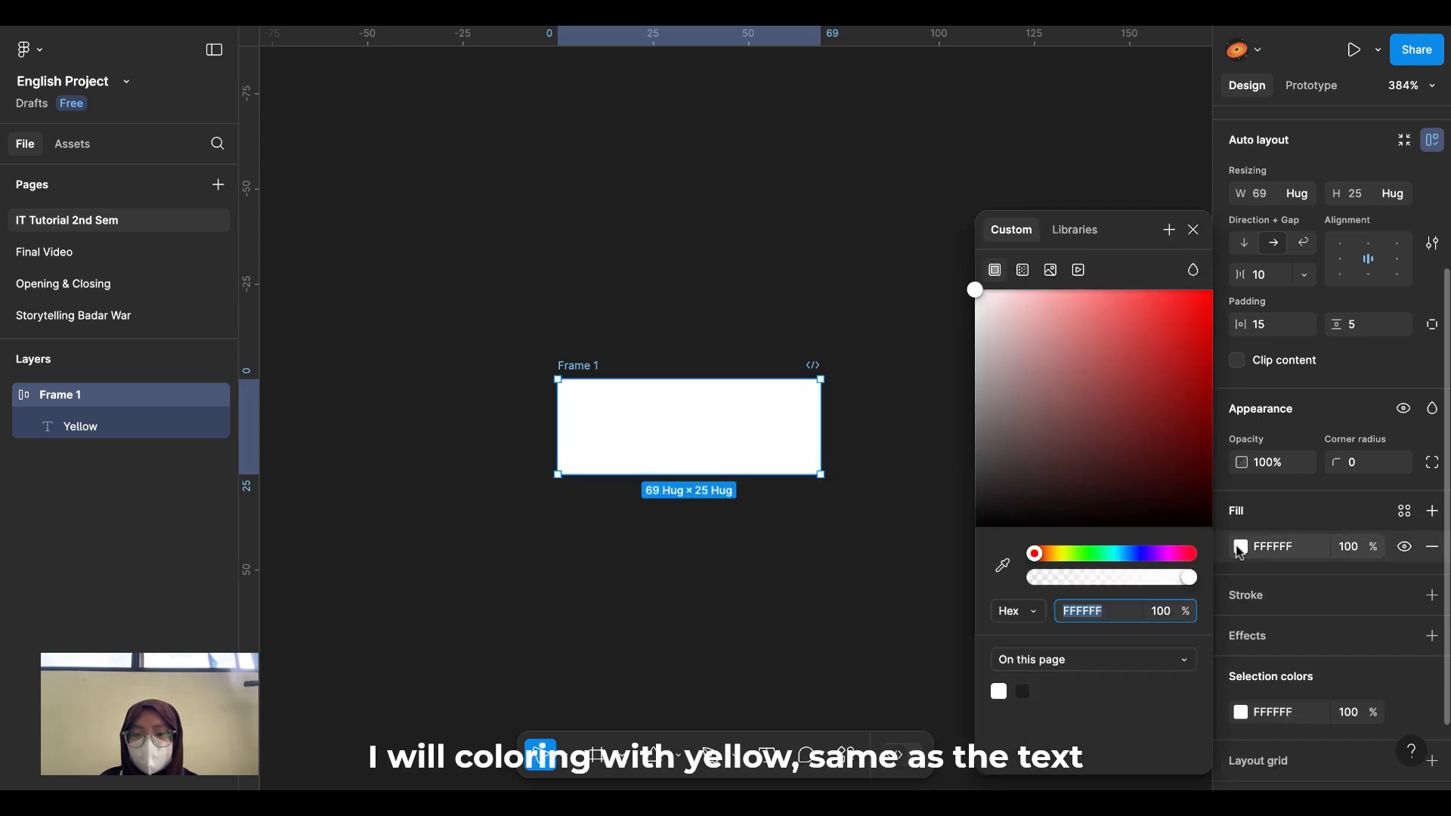
left_click(1059, 554)
left_click_drag(1061, 554, 1057, 557)
left_click_drag(1035, 295, 1140, 287)
left_click(970, 358)
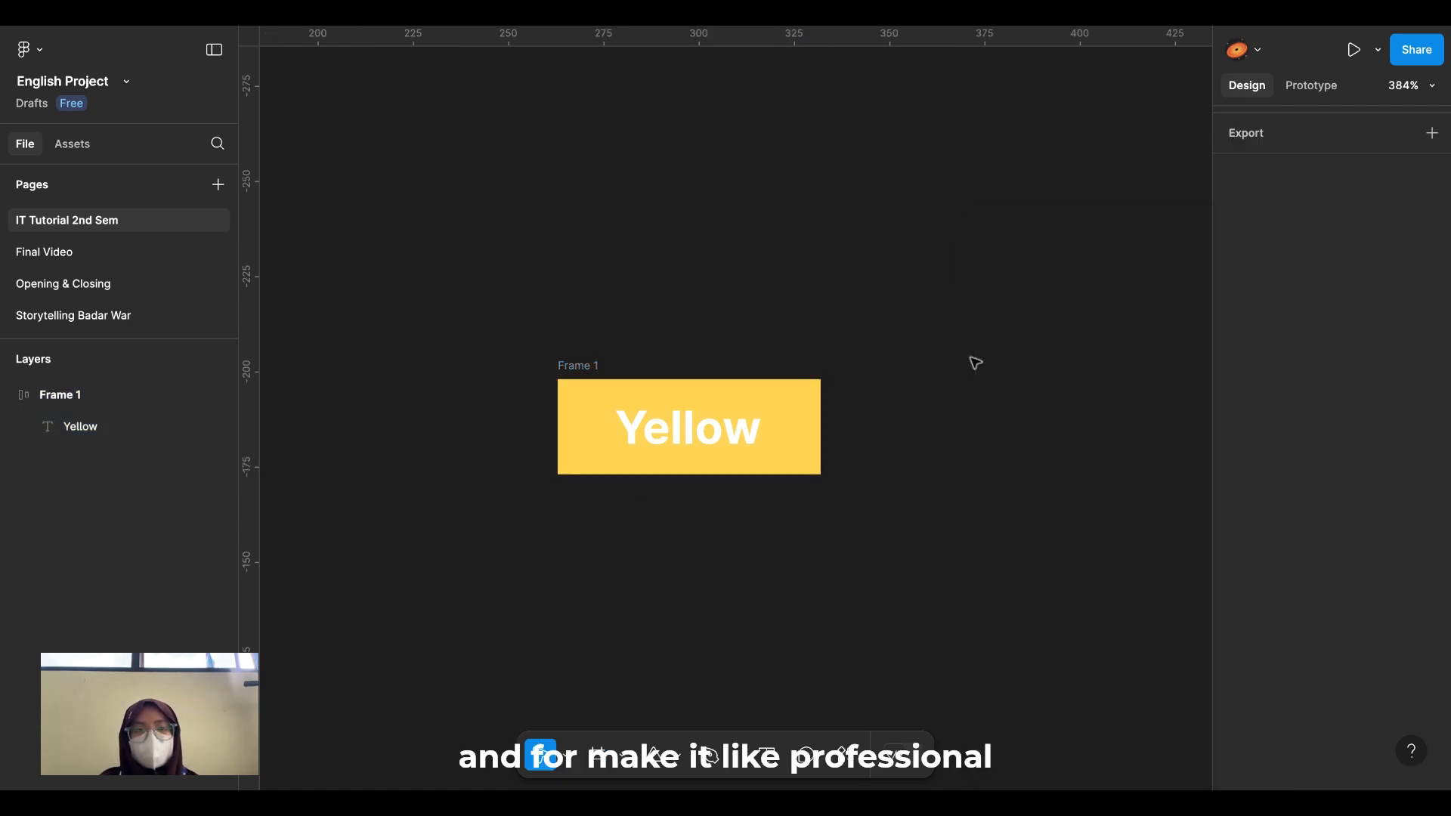
left_click(582, 367)
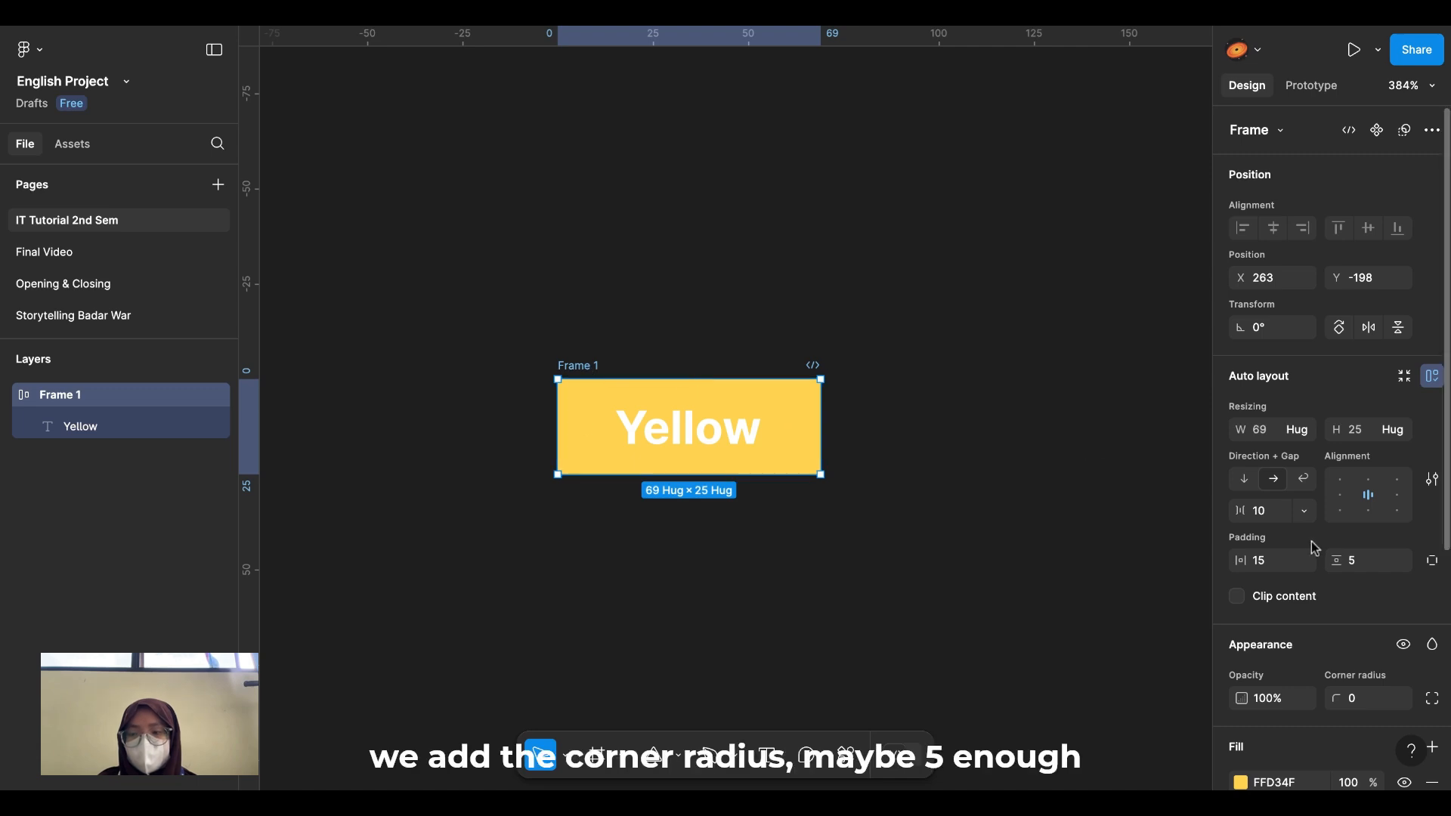
Step: Raise Frame 1's corner radius to 5 and reselect the button
scroll(1312, 541, "down", 1)
scroll(1351, 641, "down", 3)
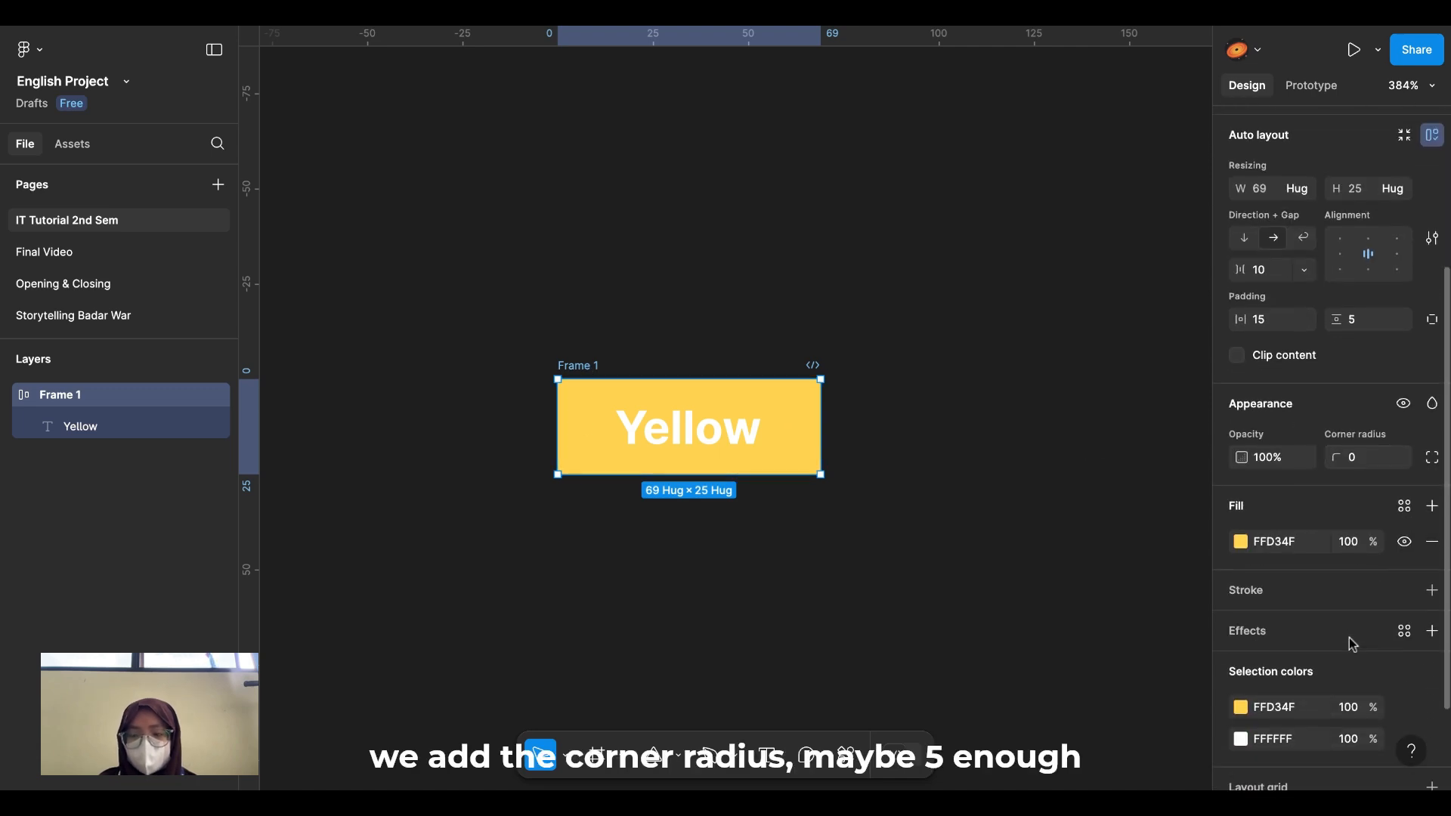
left_click(1367, 459)
key("Up")
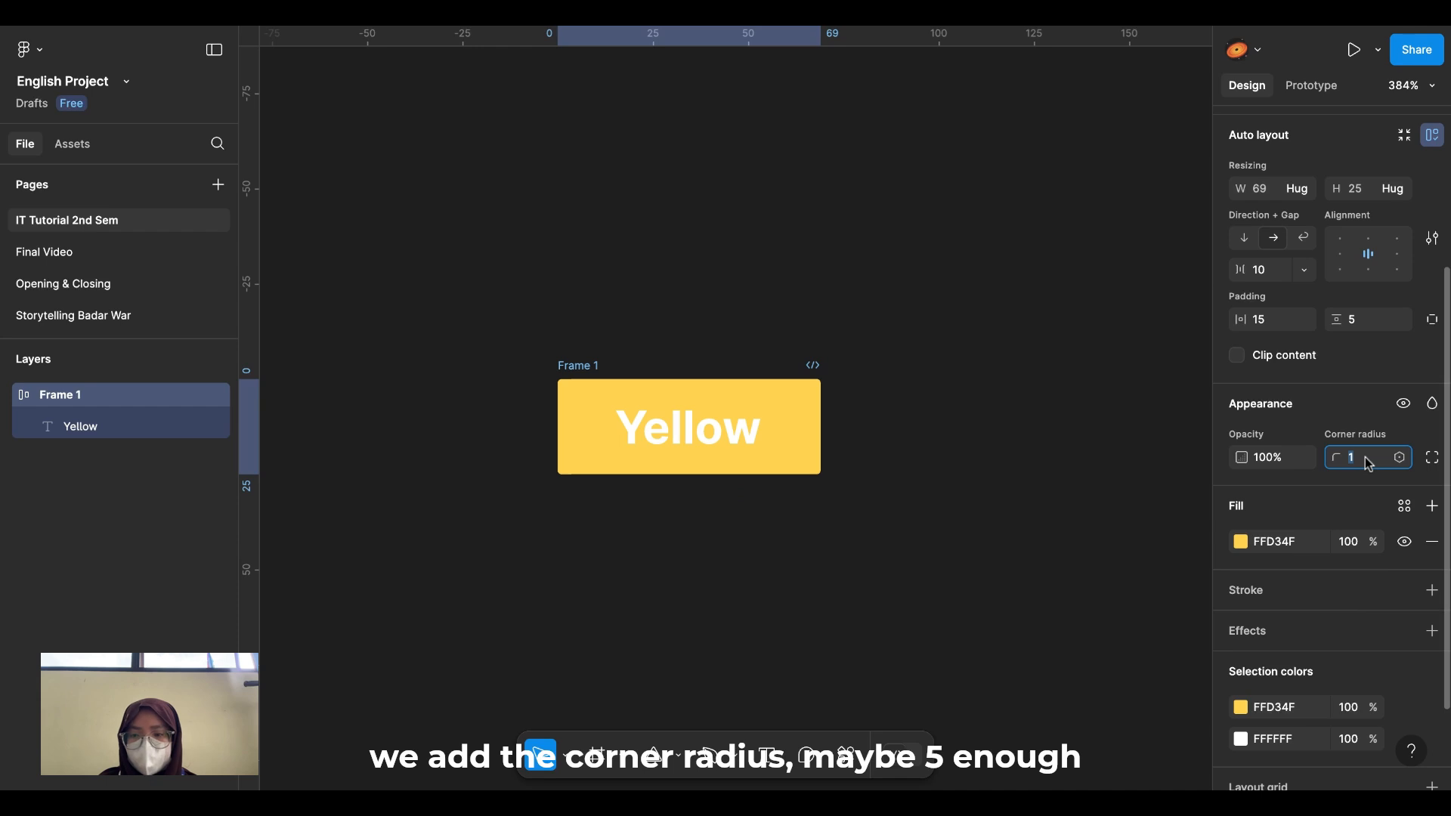
key("Up")
key("Up")
key("Up")
key("Up")
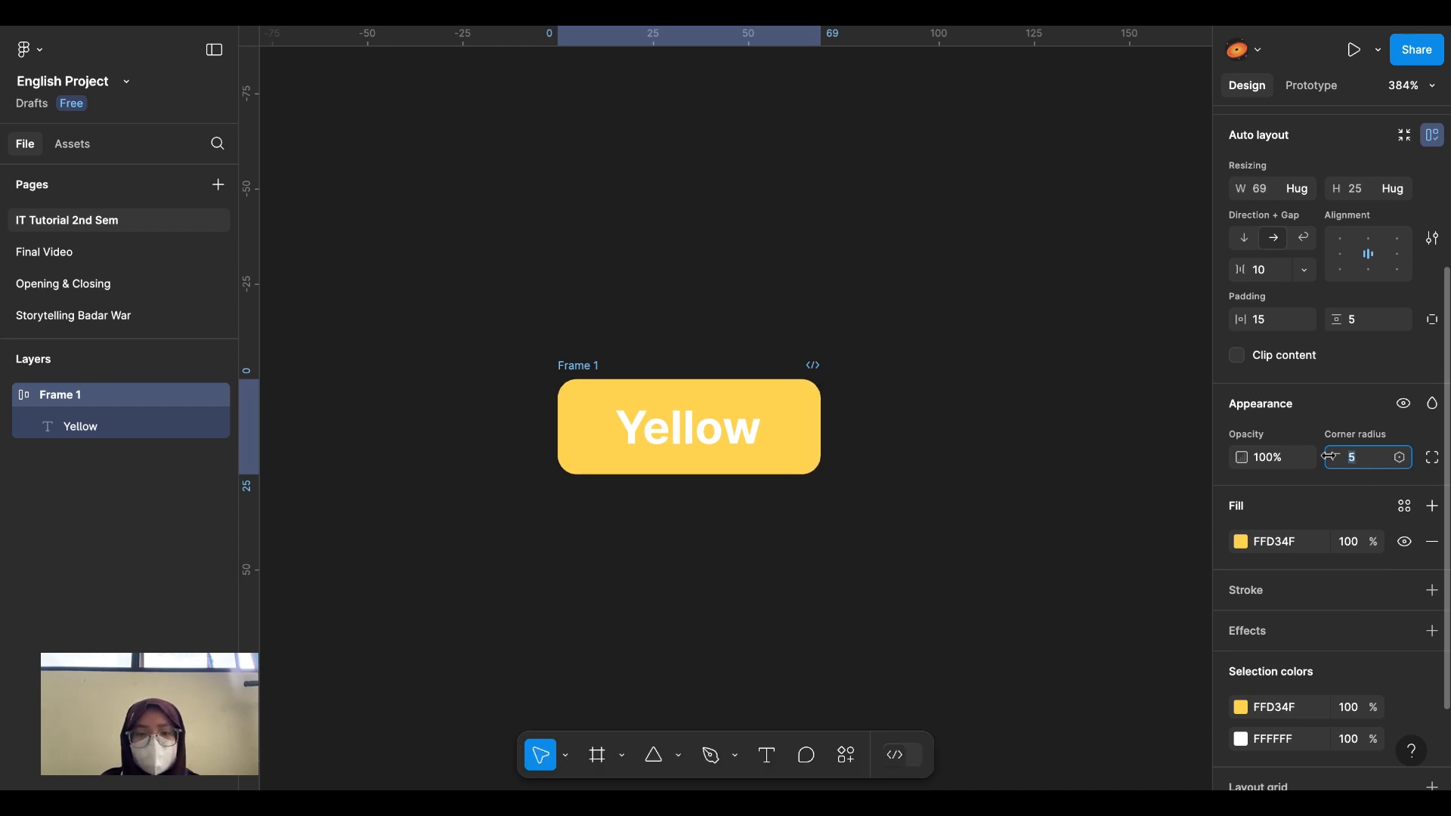
left_click(1008, 487)
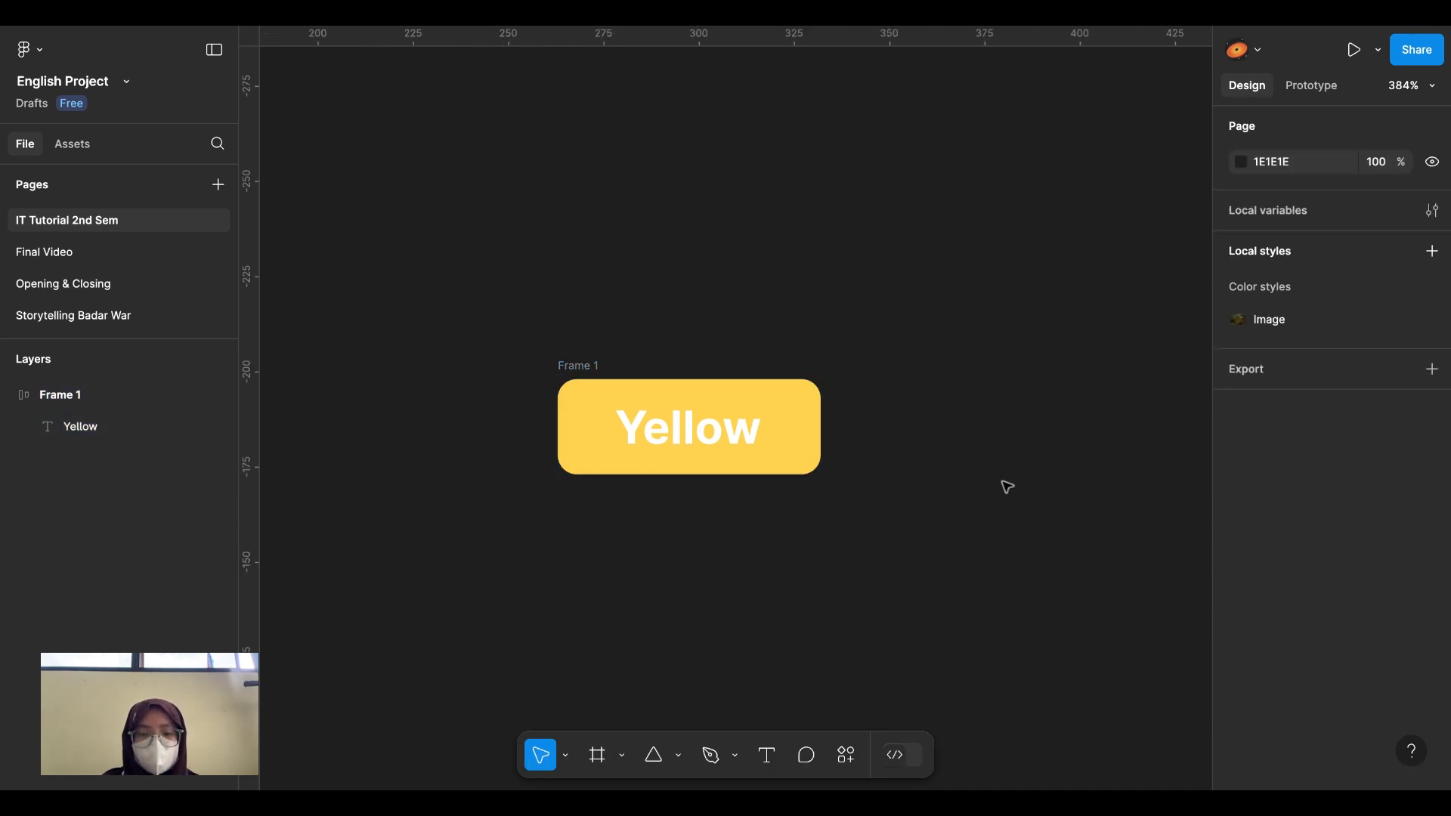
scroll(861, 463, "down", 5)
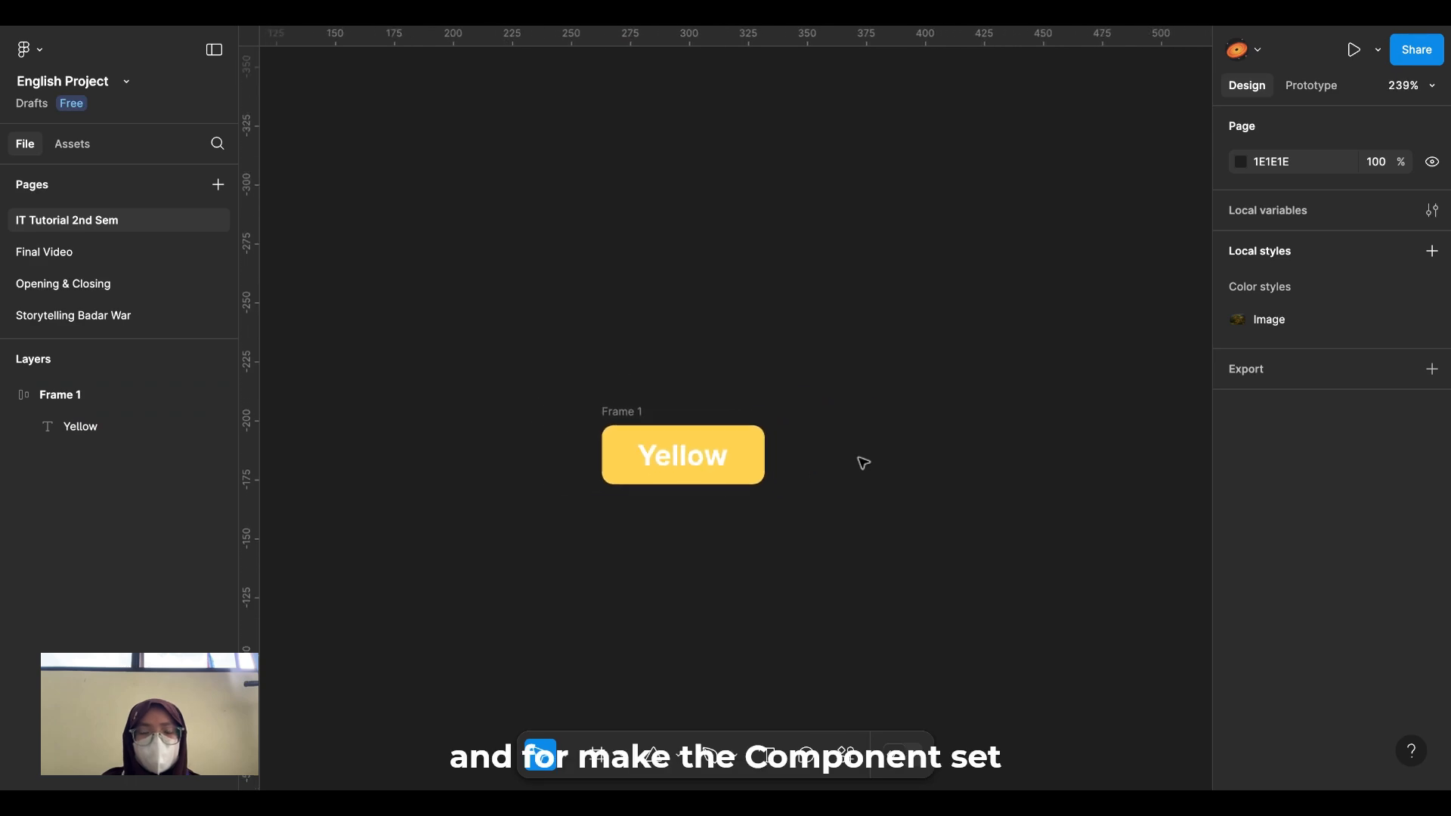
scroll(832, 446, "down", 2)
scroll(767, 416, "up", 5)
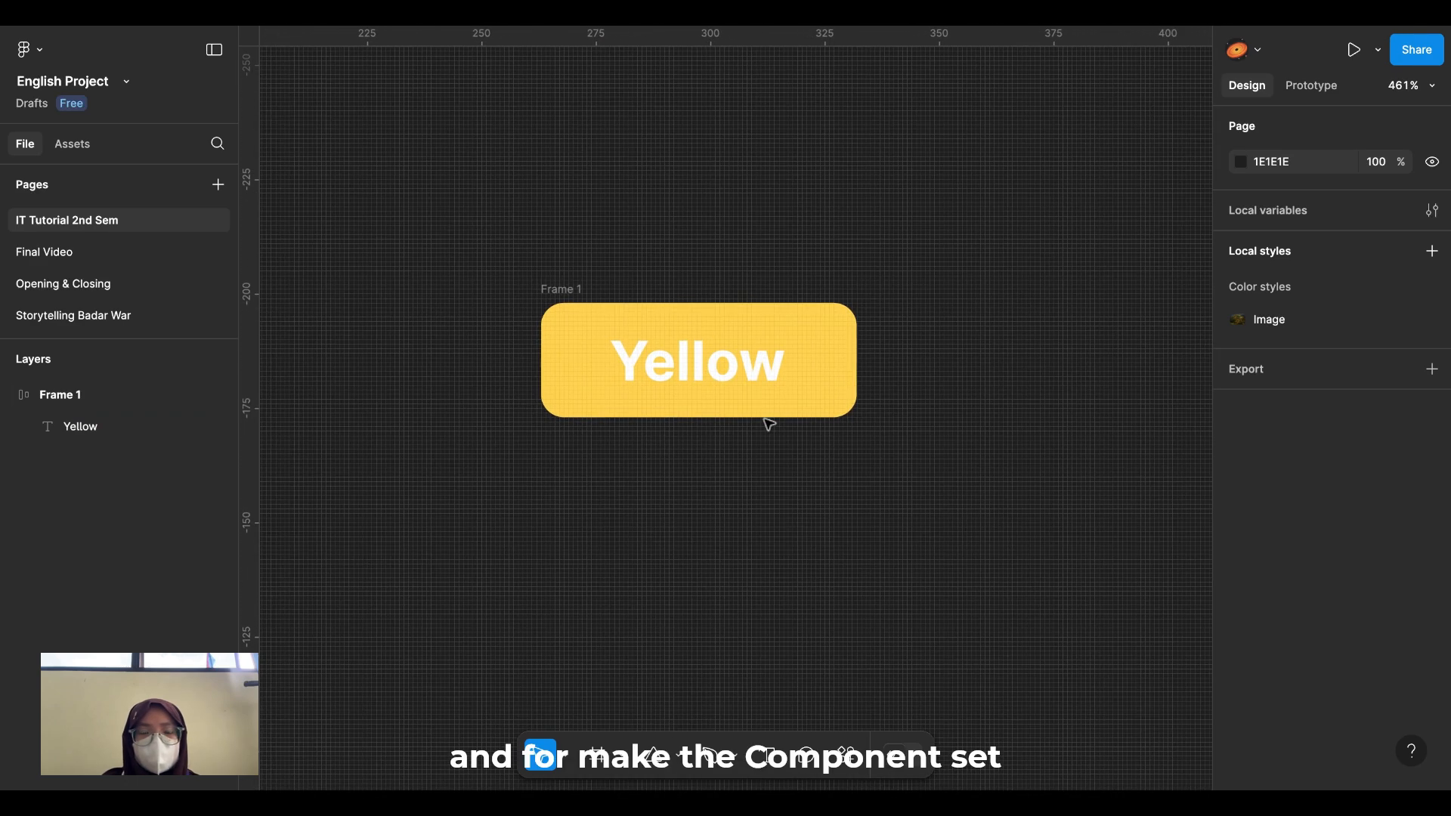
scroll(723, 518, "down", 2)
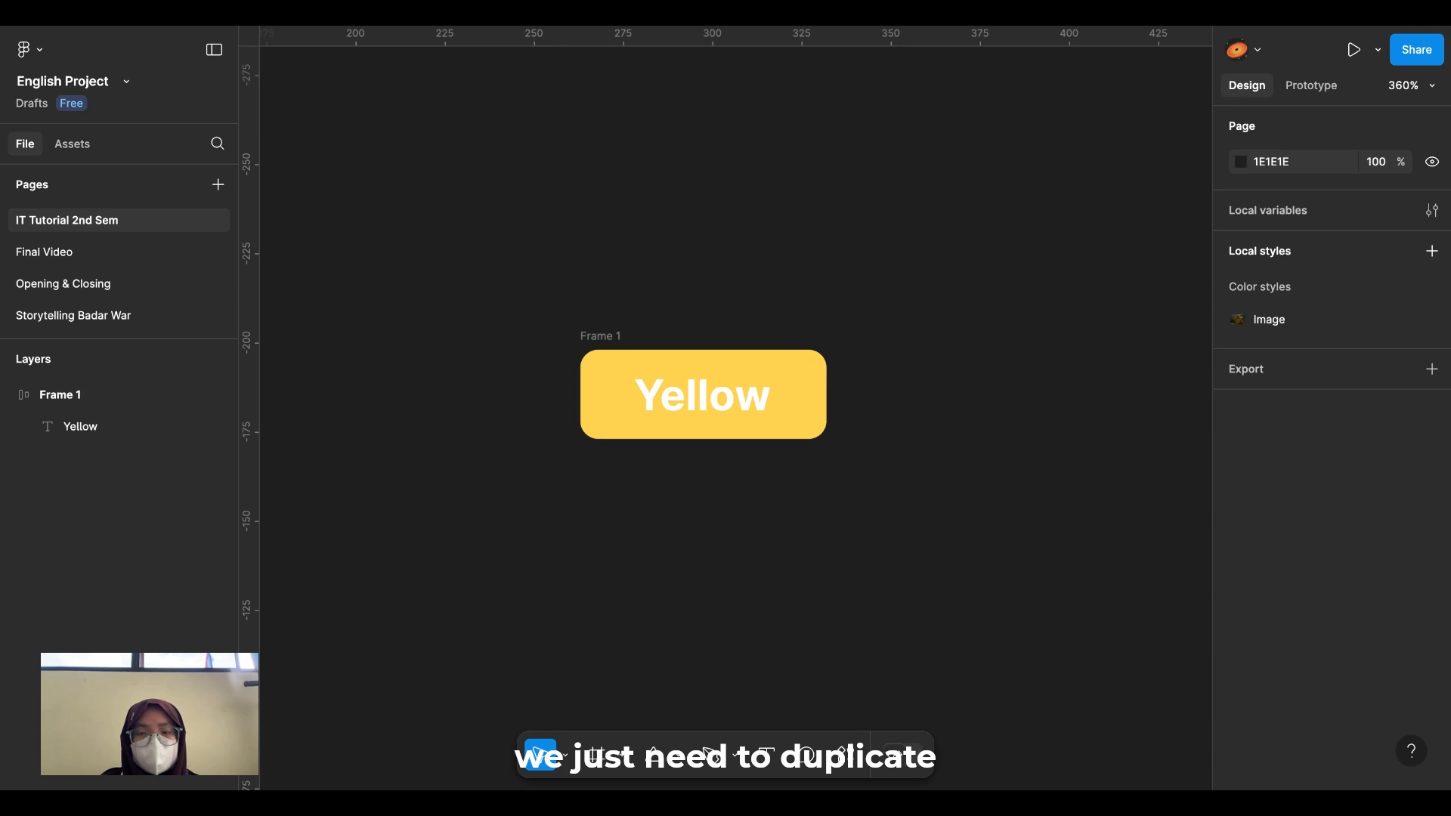
scroll(709, 468, "down", 1)
scroll(709, 492, "down", 2)
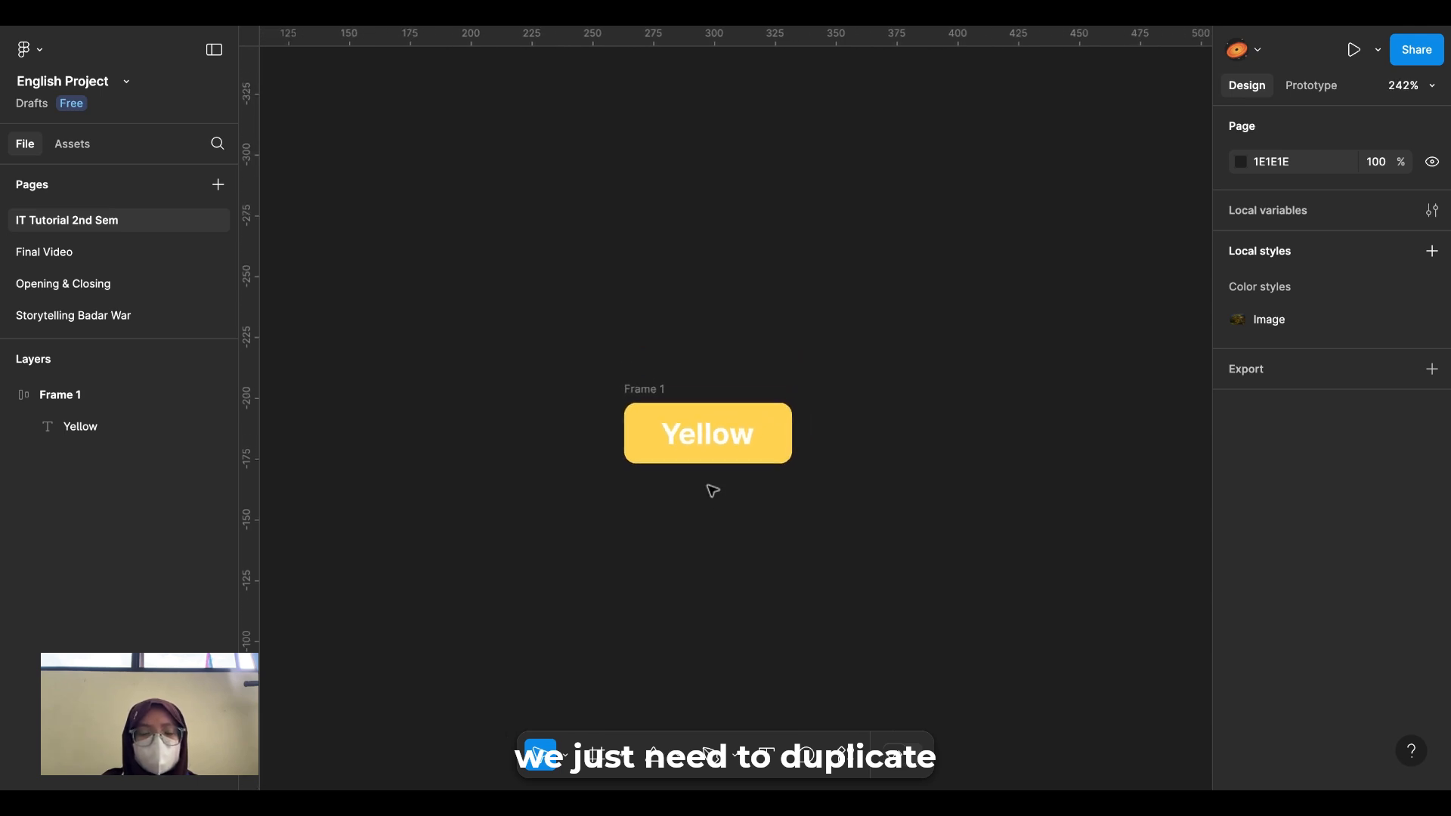
scroll(709, 499, "up", 1)
left_click(652, 369)
scroll(652, 371, "right", 5)
scroll(653, 370, "down", 2)
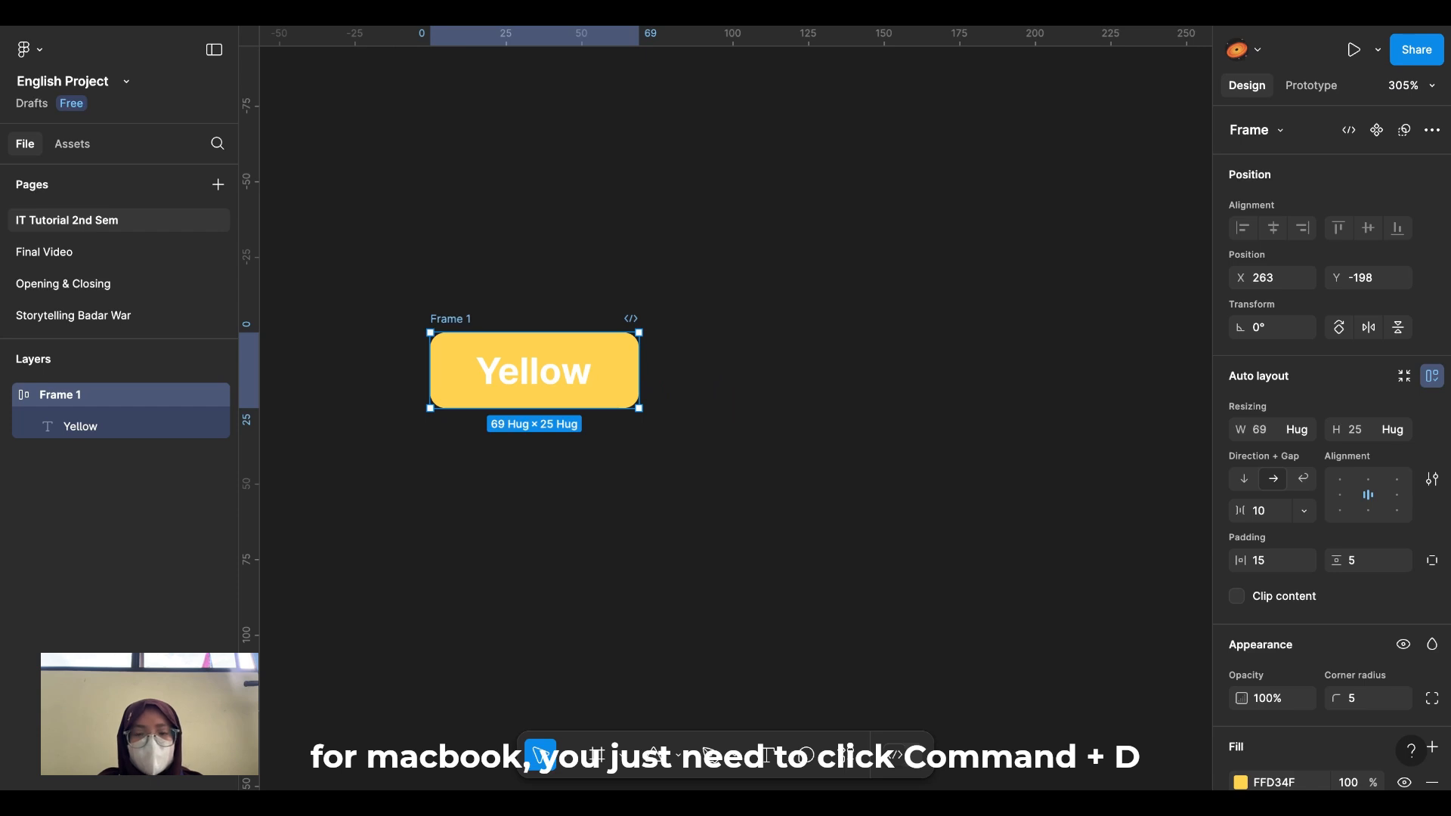
Step: Duplicate the yellow button as Frame 2 and change its label to 'Purple'
key("ctrl+d")
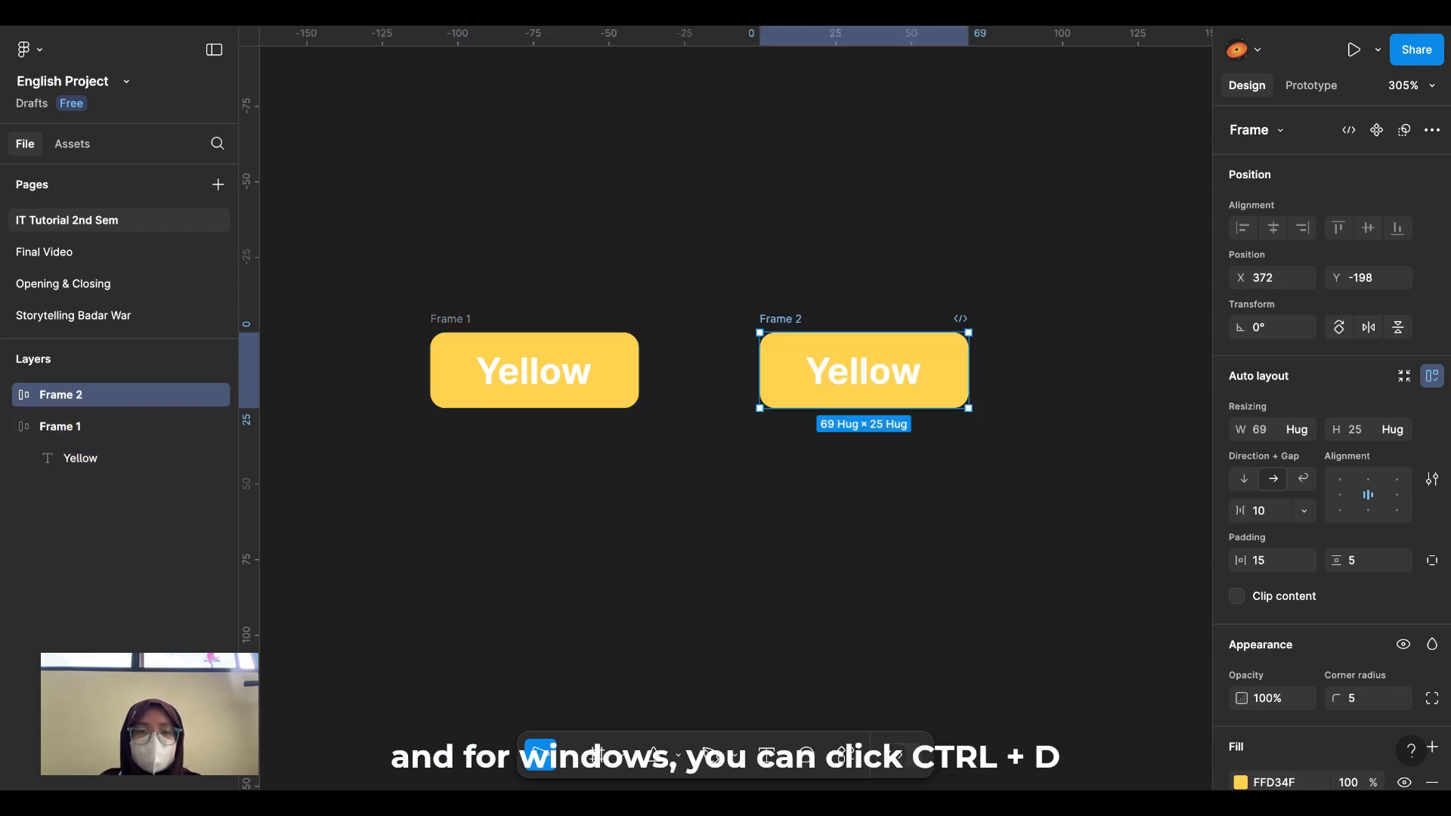
scroll(726, 371, "right", 1)
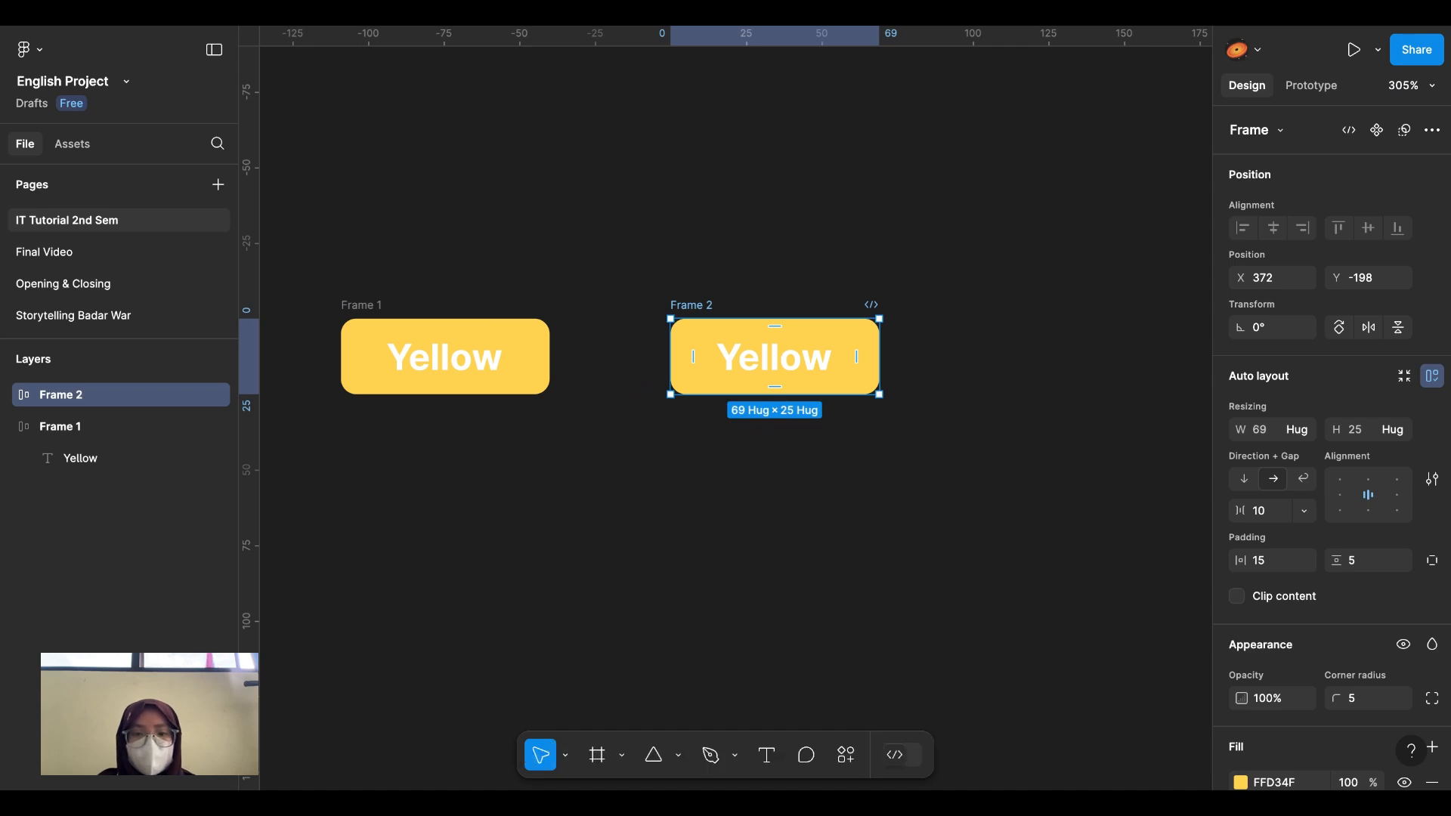
double_click(771, 366)
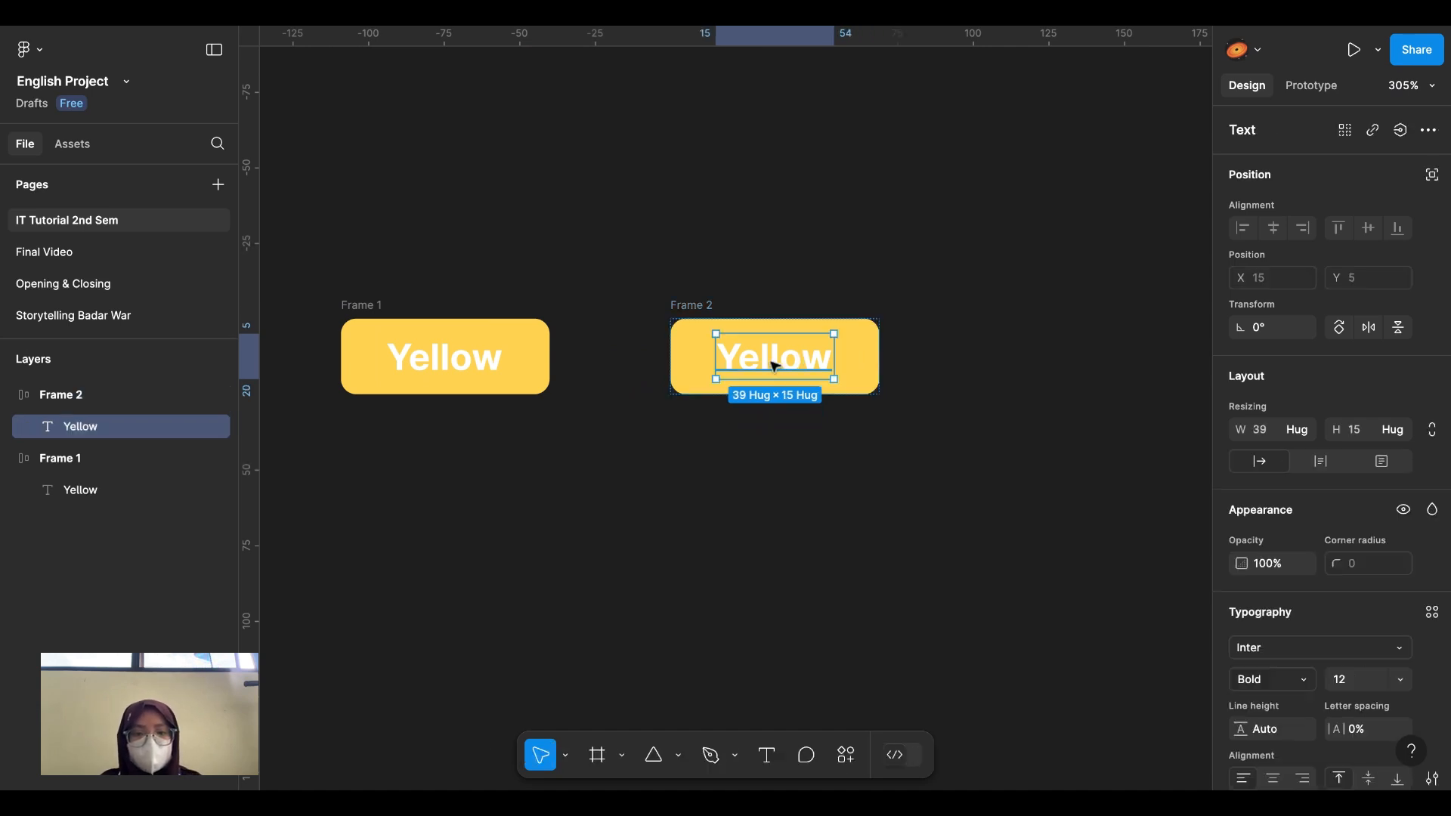
double_click(774, 367)
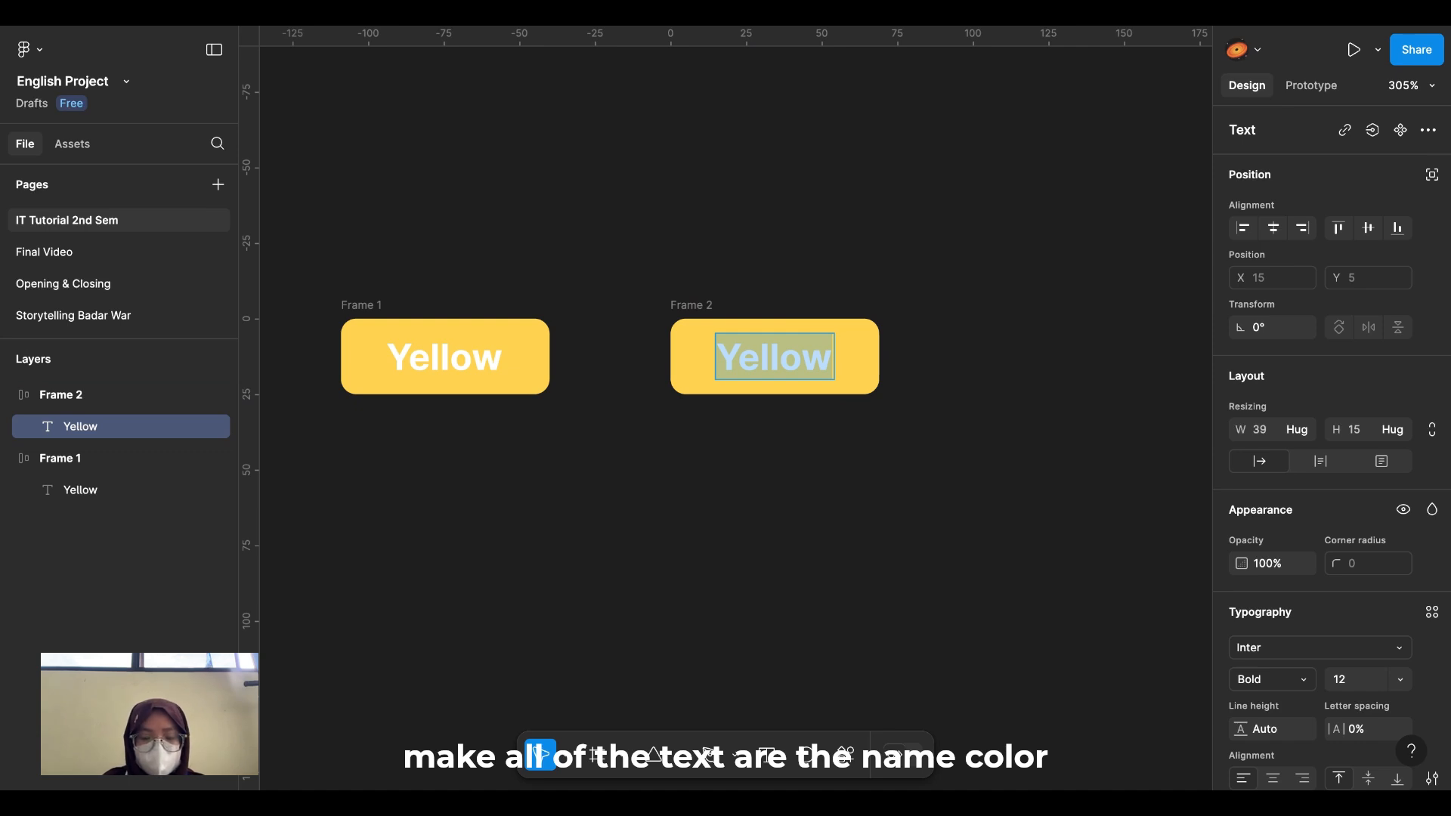
key("super+k")
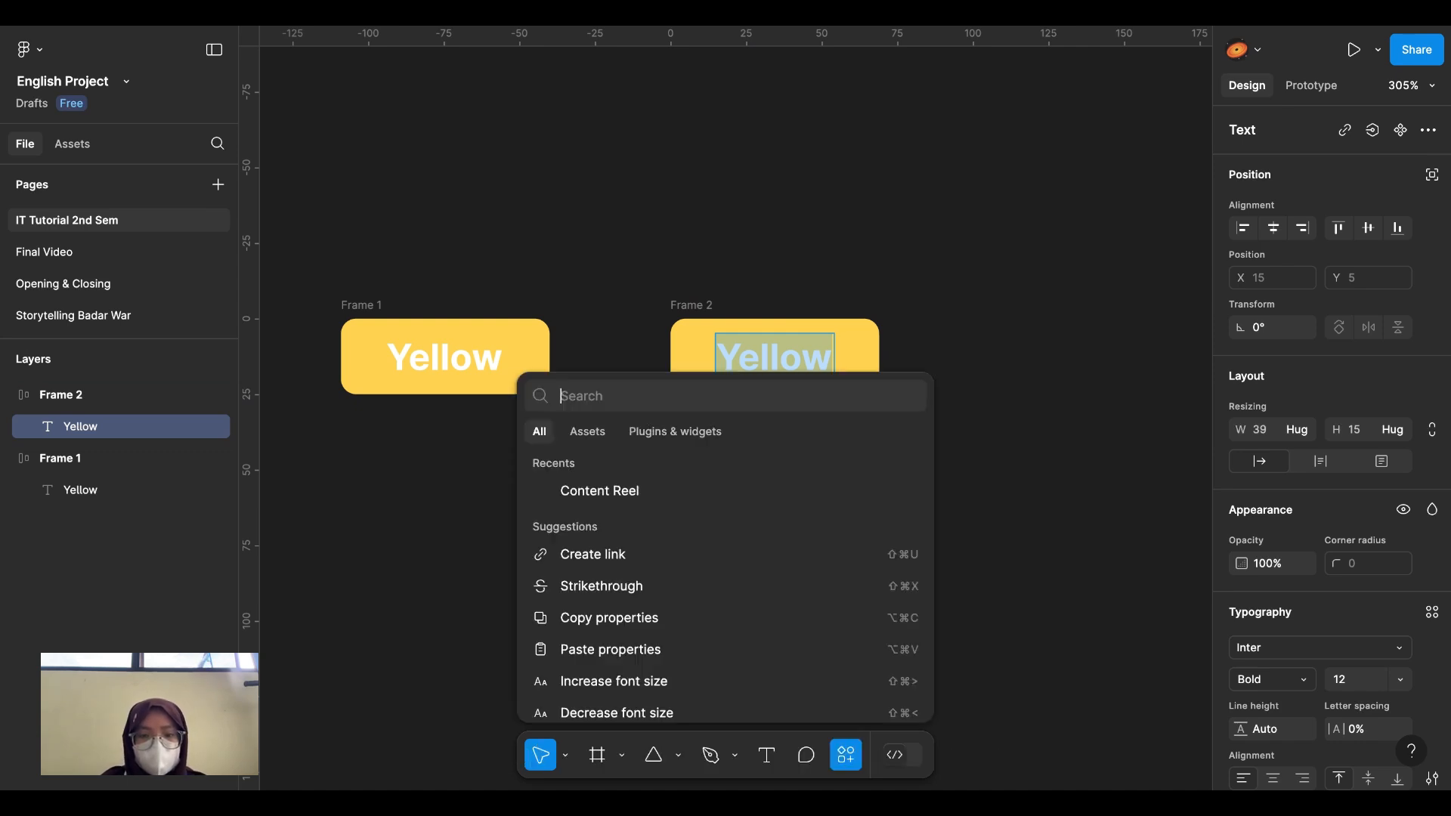
type("u")
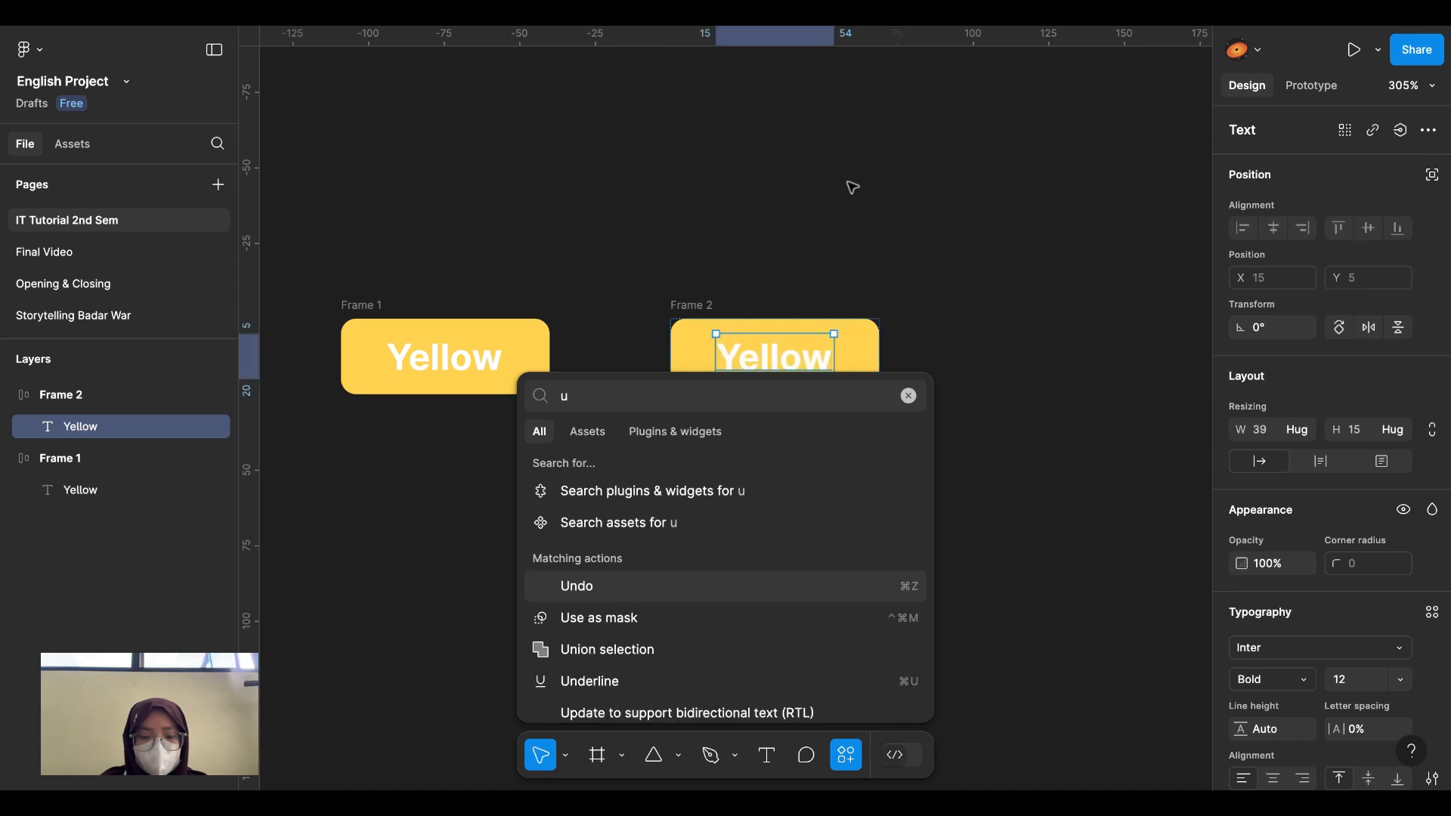
key("Escape")
type("Purple")
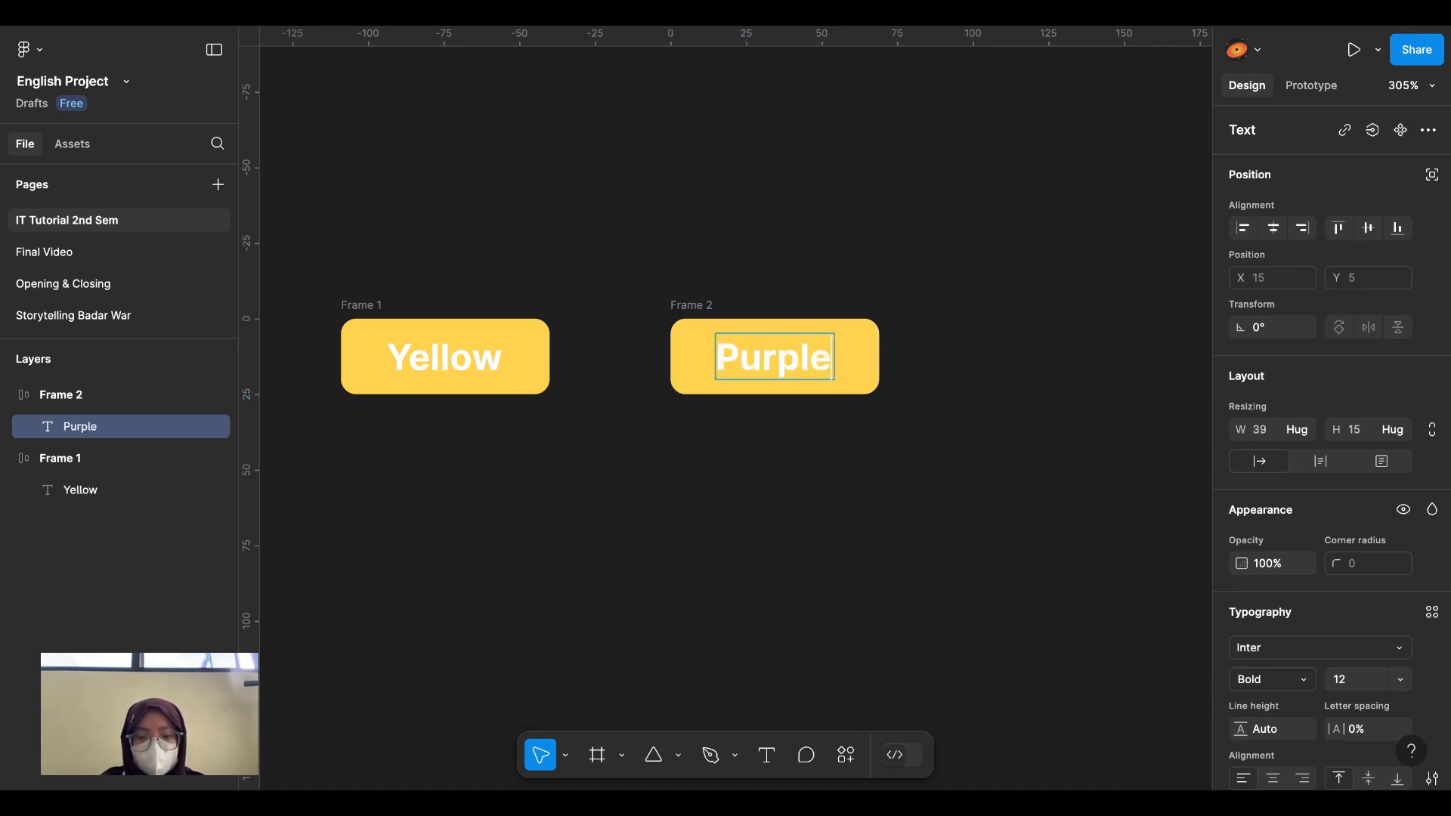
key("Escape")
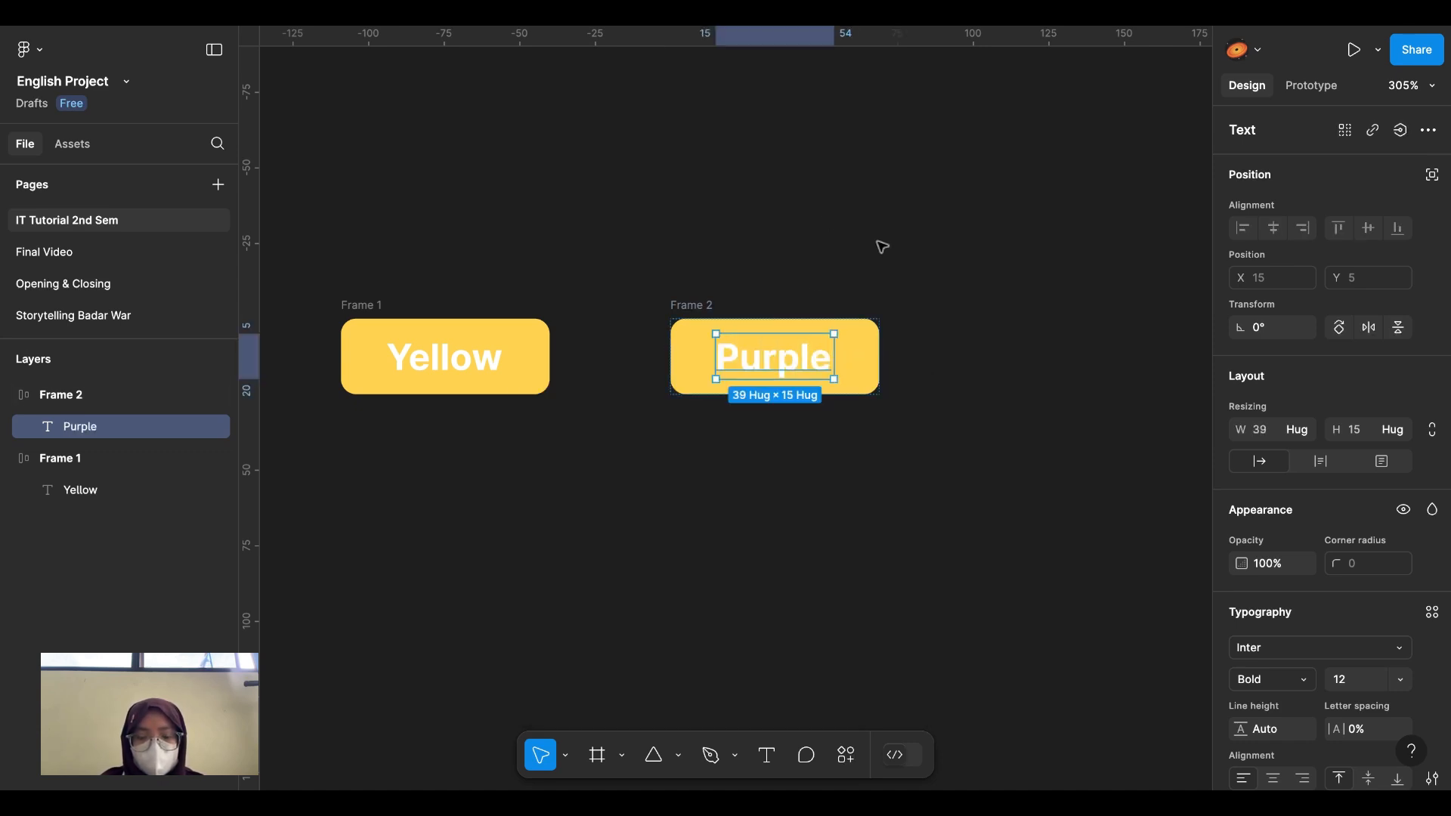
Step: Give Frame 2 a purple BC4FFF fill
left_click(809, 270)
left_click(704, 306)
scroll(704, 307, "right", 5)
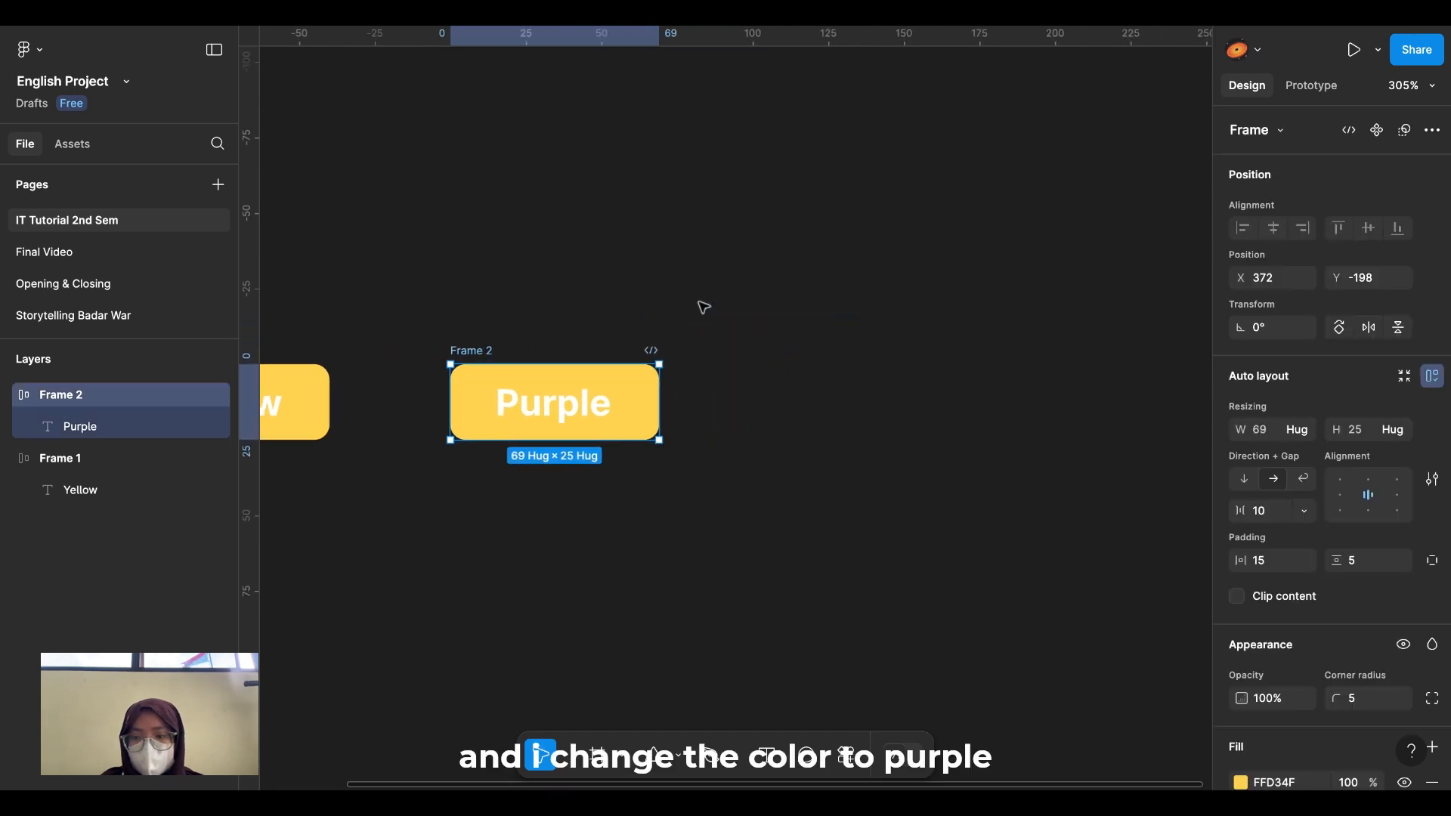
scroll(1319, 611, "down", 1)
scroll(1319, 611, "down", 3)
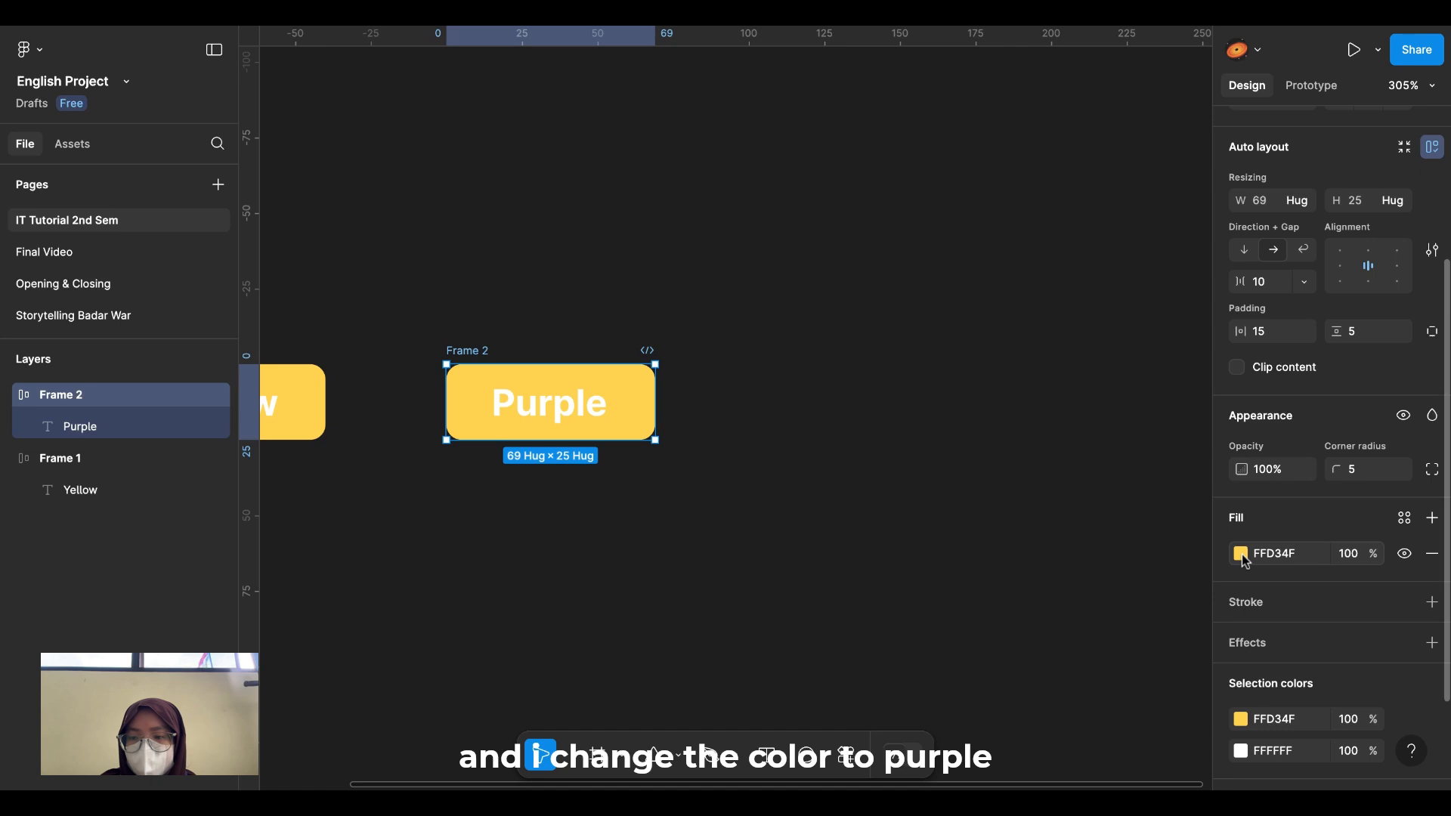
left_click(1242, 555)
left_click(1155, 555)
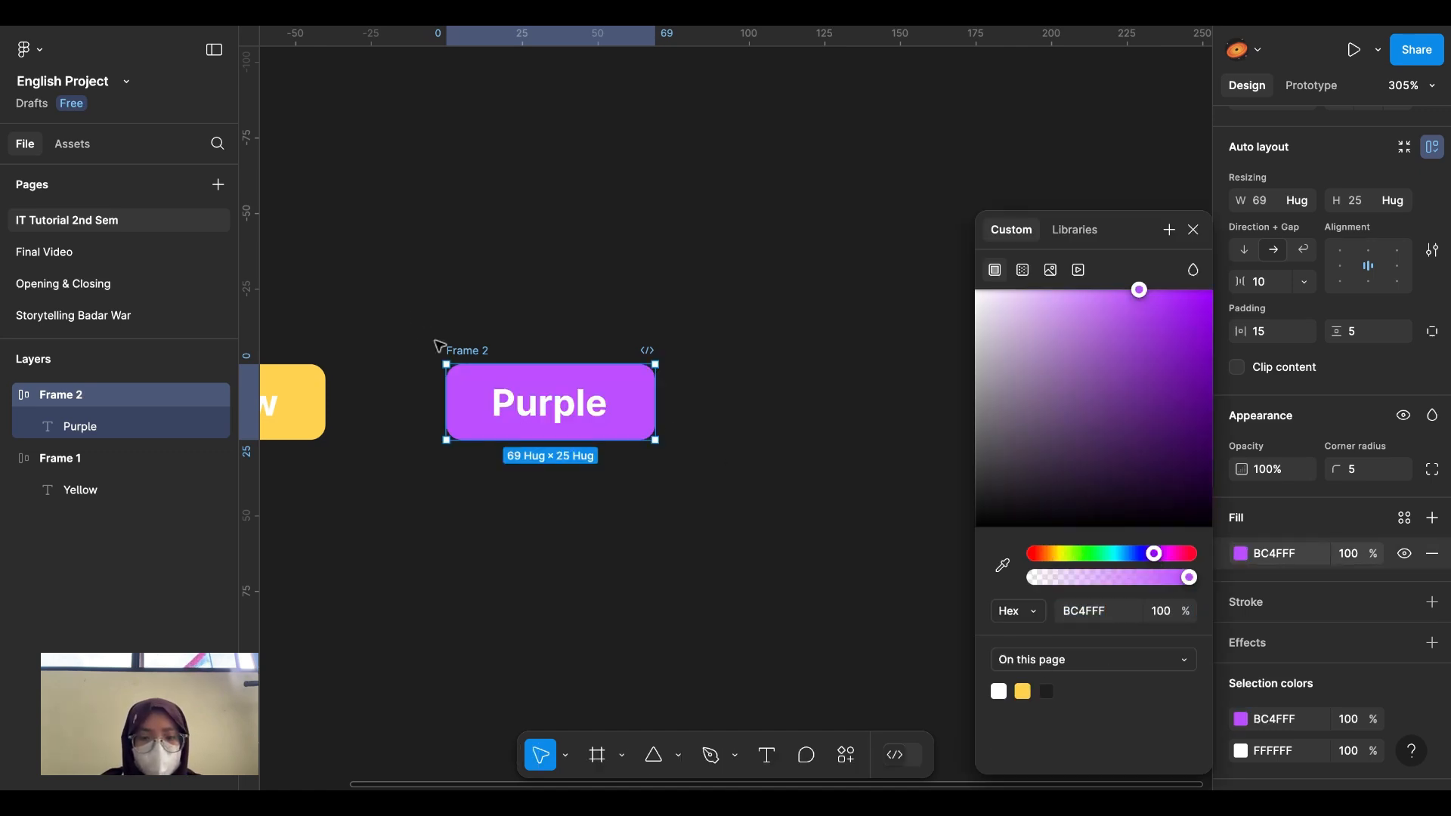
key("ctrl+v")
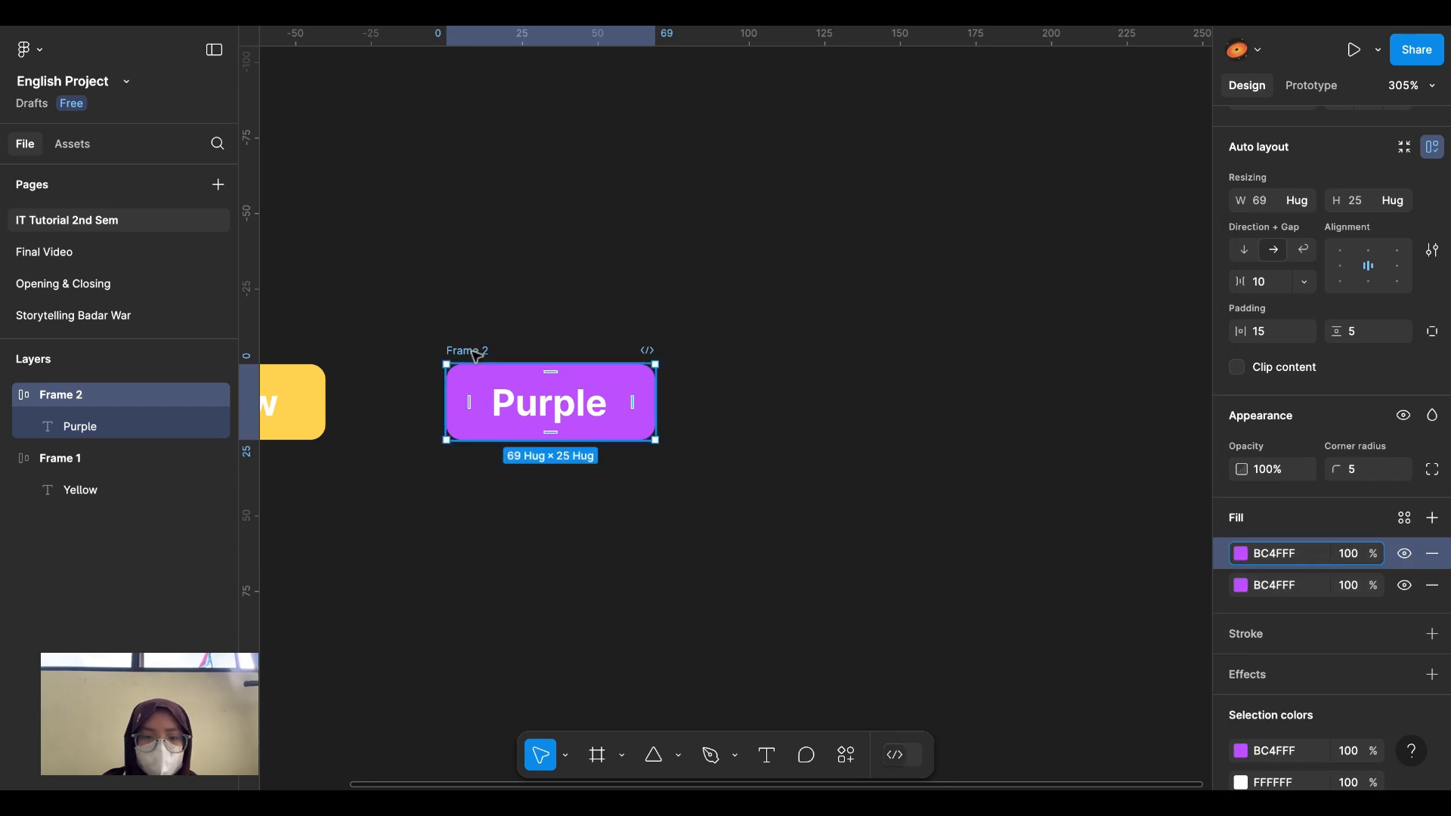
left_click(1431, 558)
left_click(823, 518)
Step: Duplicate the Purple button three times to create Frames 3, 4 and 5
left_click(484, 353)
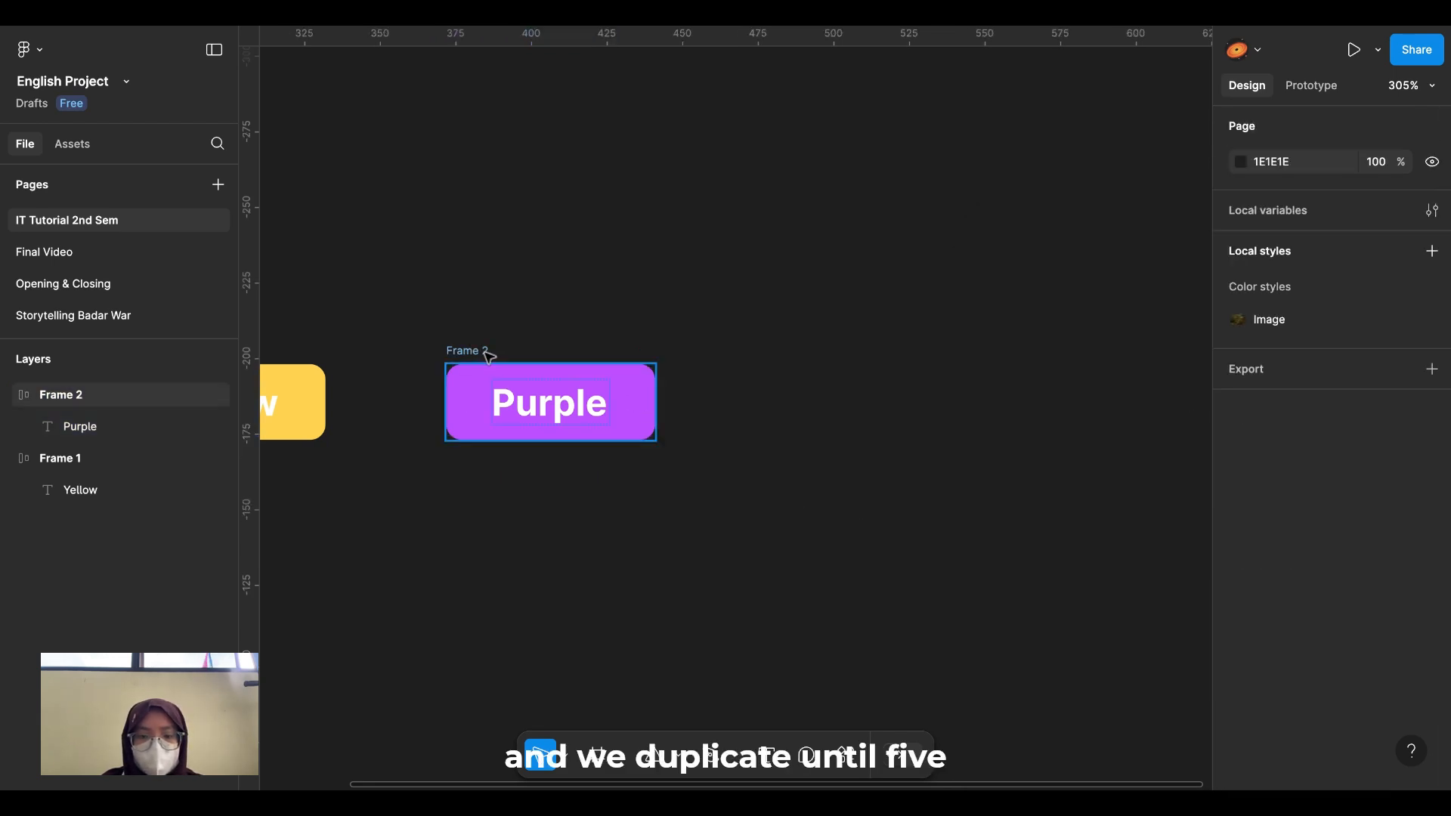
key("ctrl+d")
scroll(485, 359, "right", 3)
key("ctrl+d")
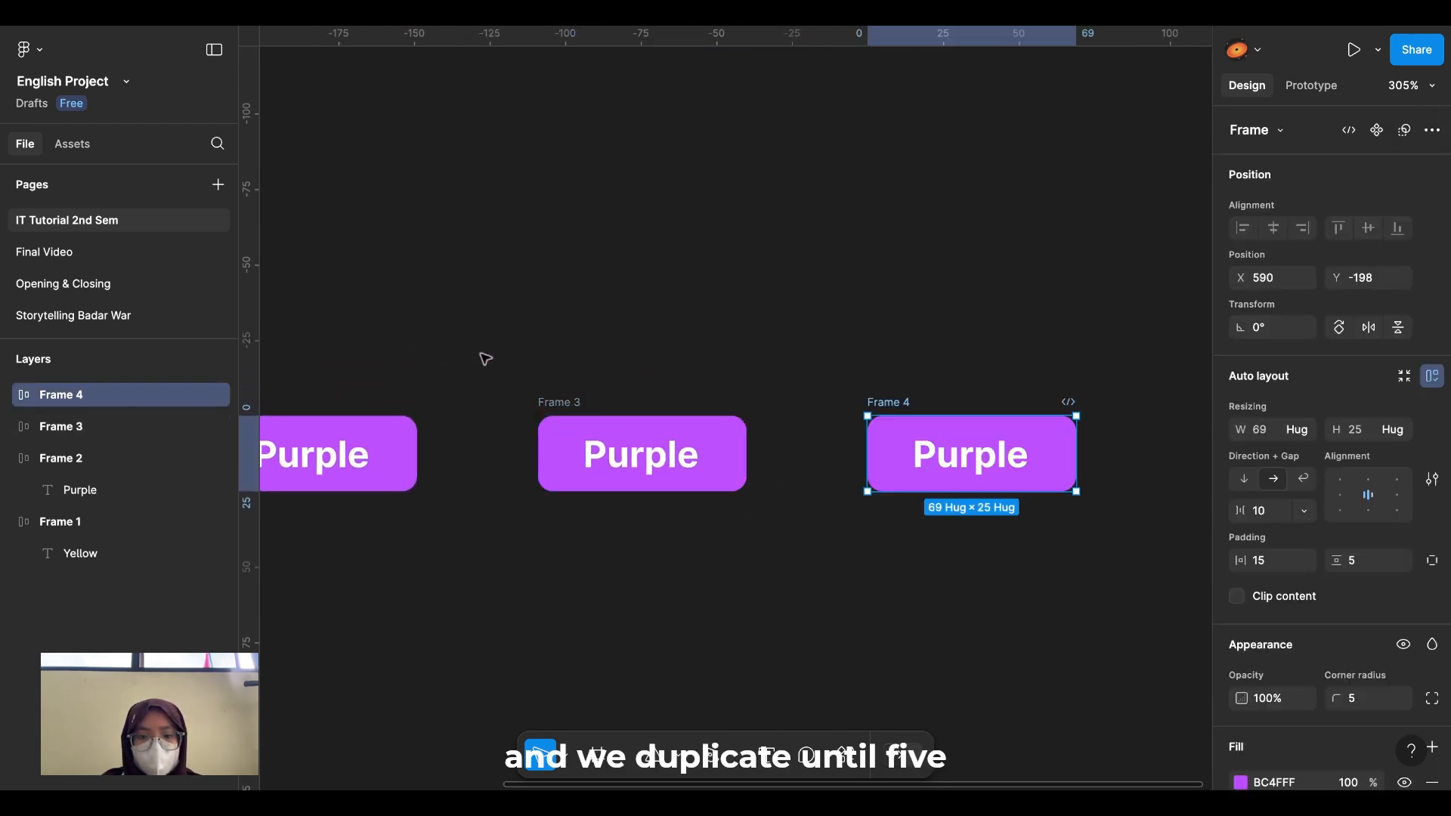
key("ctrl+d")
scroll(485, 358, "down", 5)
scroll(719, 467, "left", 5)
scroll(718, 467, "right", 3)
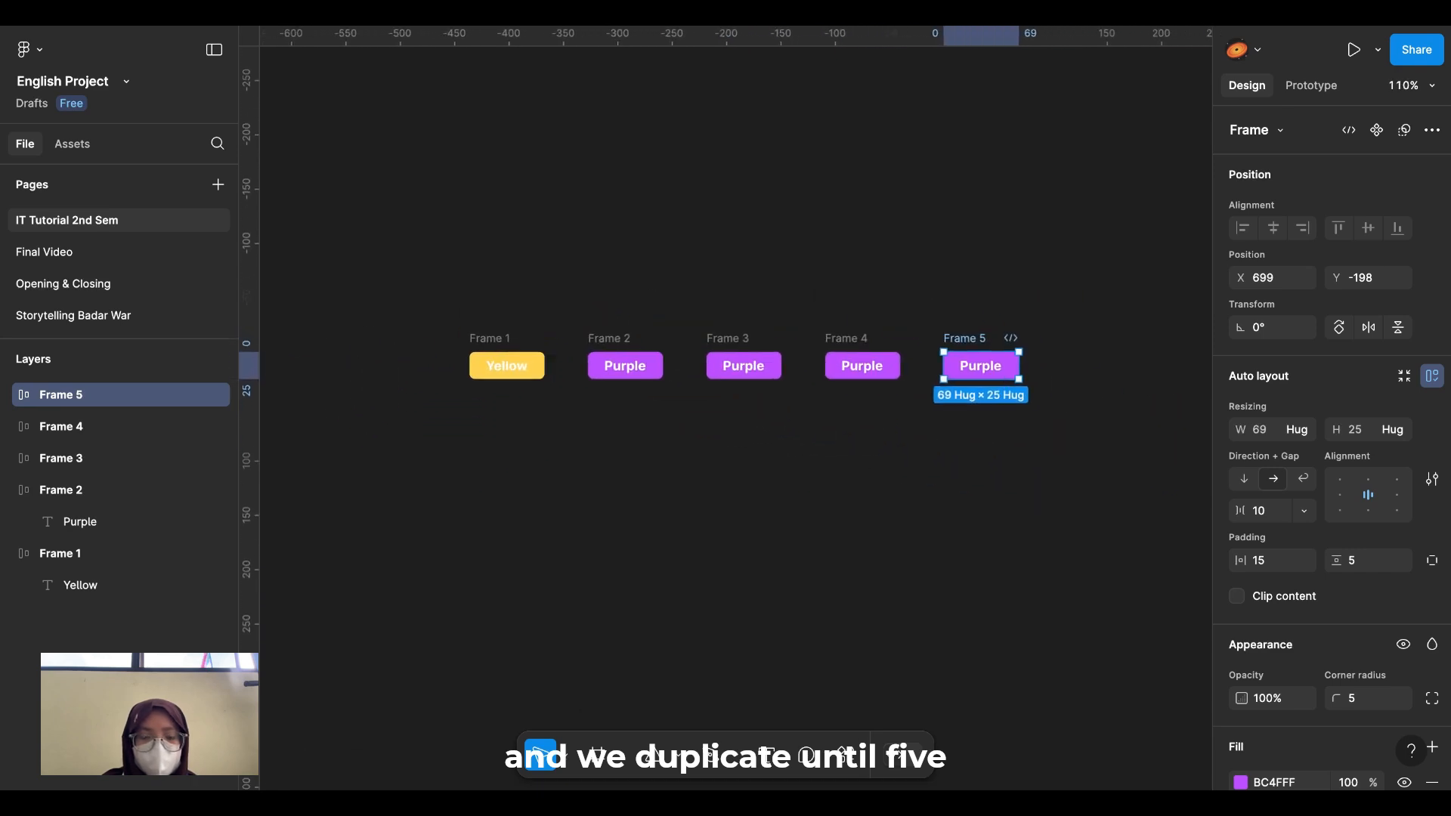
scroll(723, 472, "up", 10)
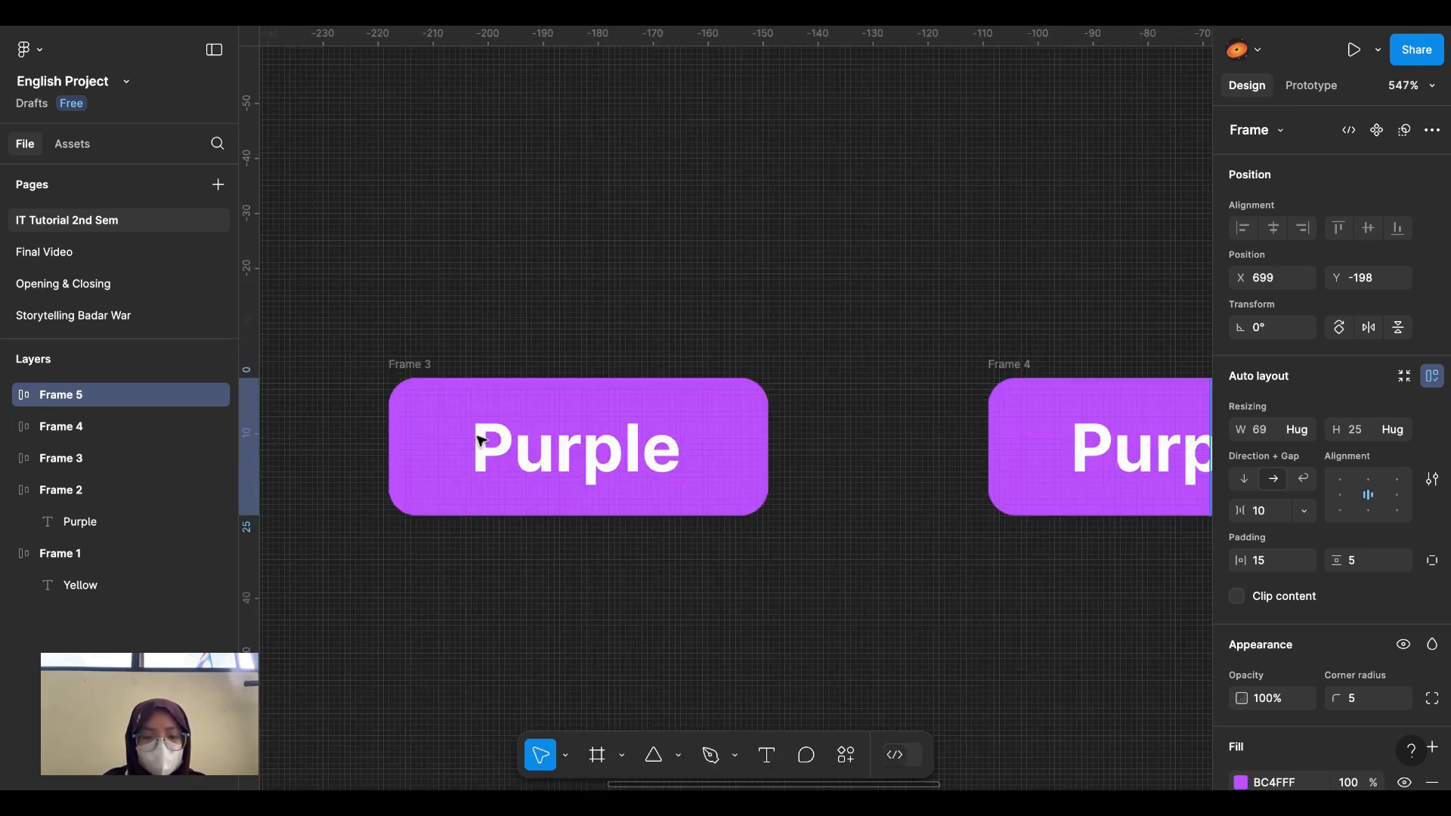
Step: Relabel Frame 3 'Blue' and change its fill to blue 4F52FF
double_click(589, 453)
type("Blue")
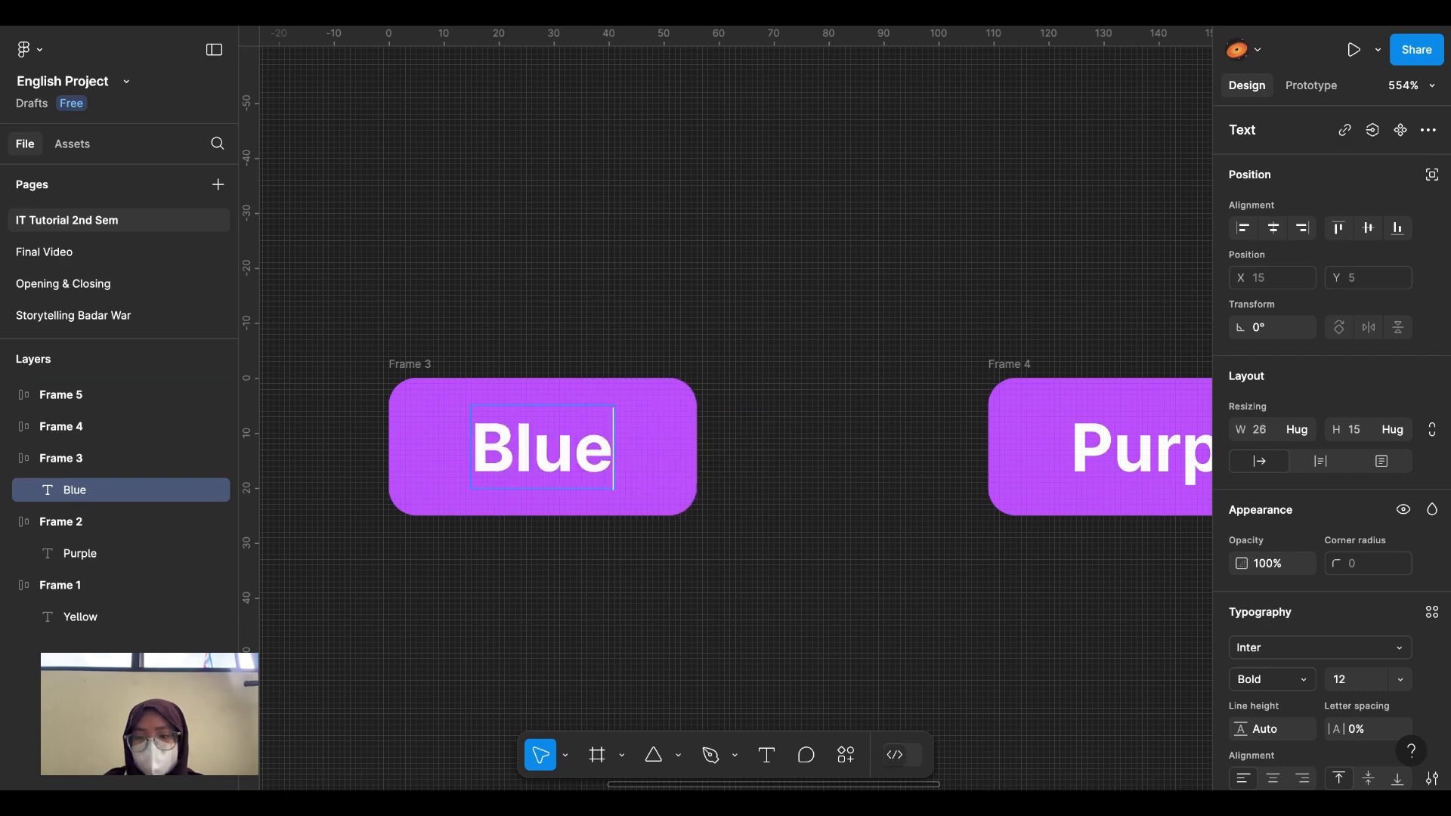
key("Escape")
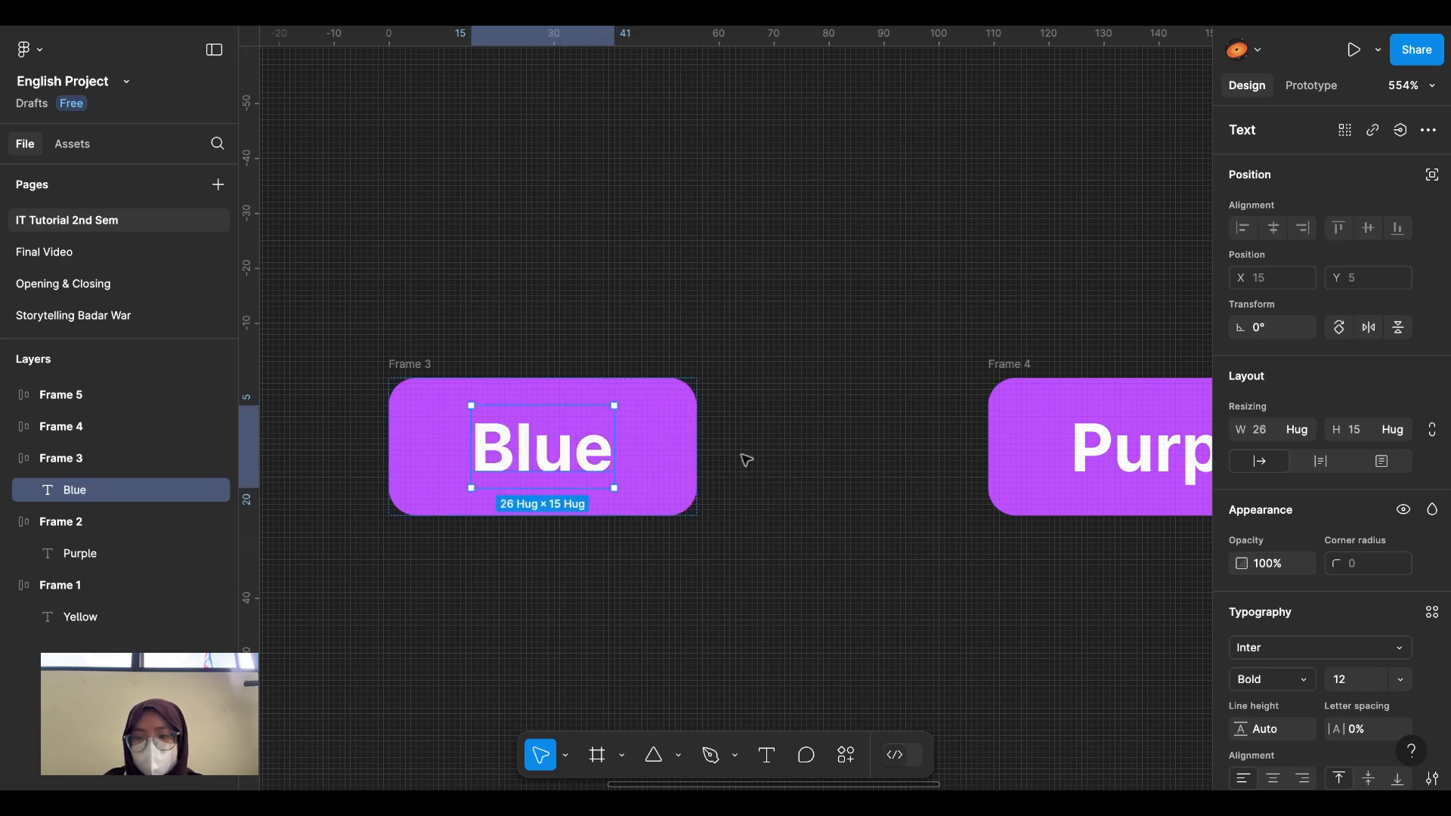
left_click(423, 366)
scroll(1353, 605, "down", 2)
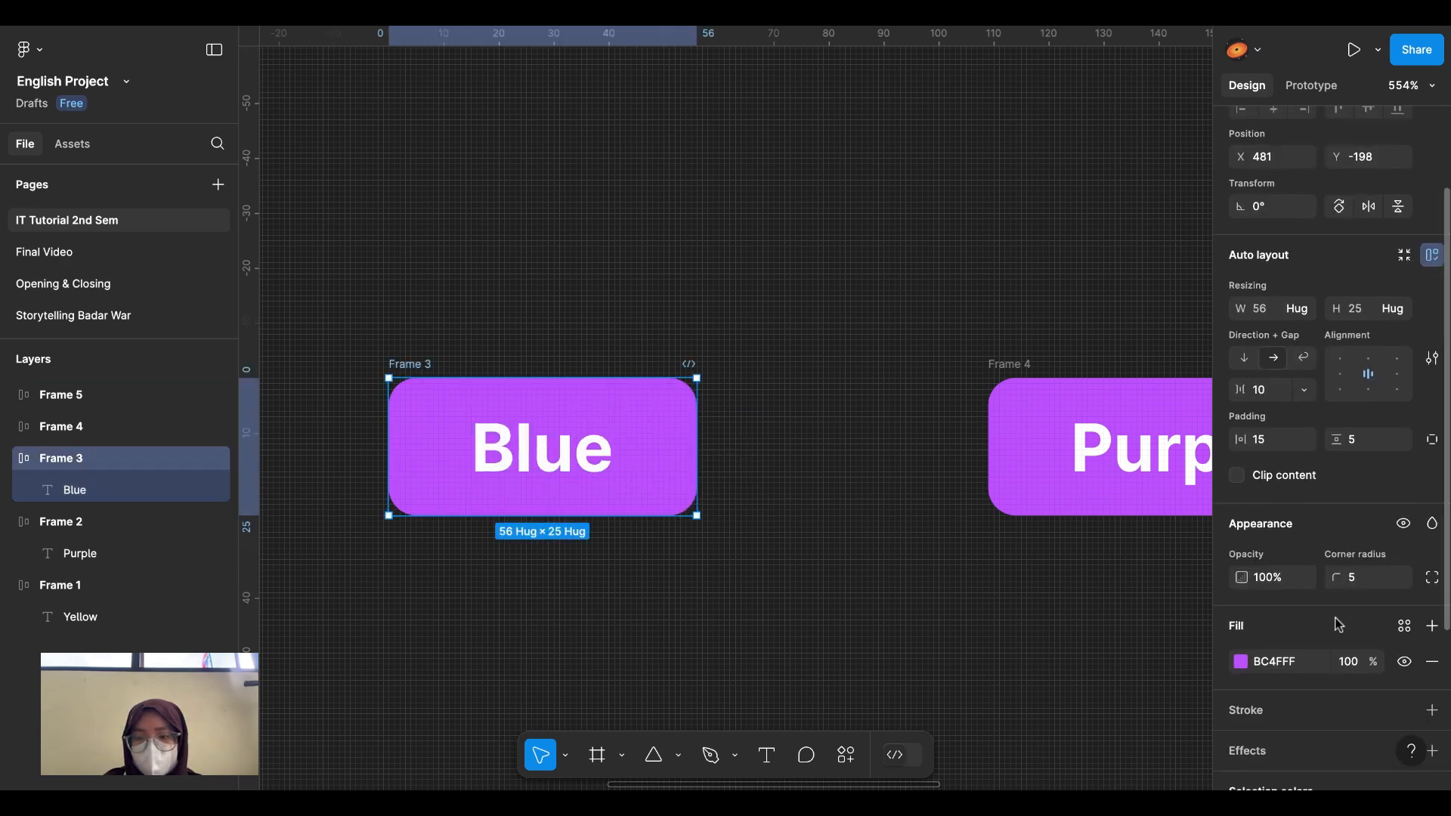
left_click(1240, 662)
left_click_drag(1149, 558, 1130, 554)
left_click(836, 558)
scroll(832, 558, "right", 3)
Step: Change Frame 4's label from Purple to 'Green'
scroll(828, 557, "right", 5)
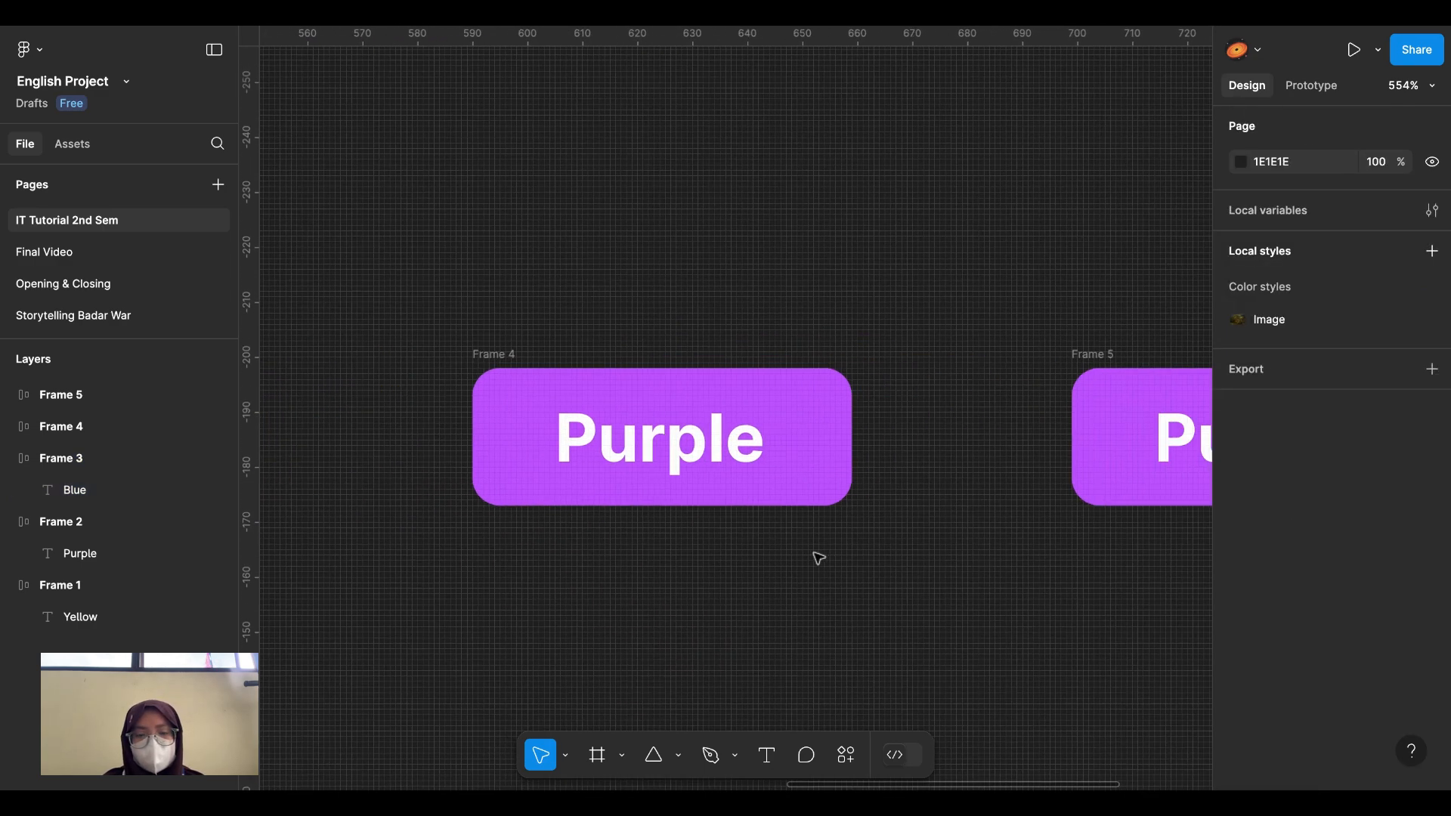
left_click(654, 431)
double_click(650, 429)
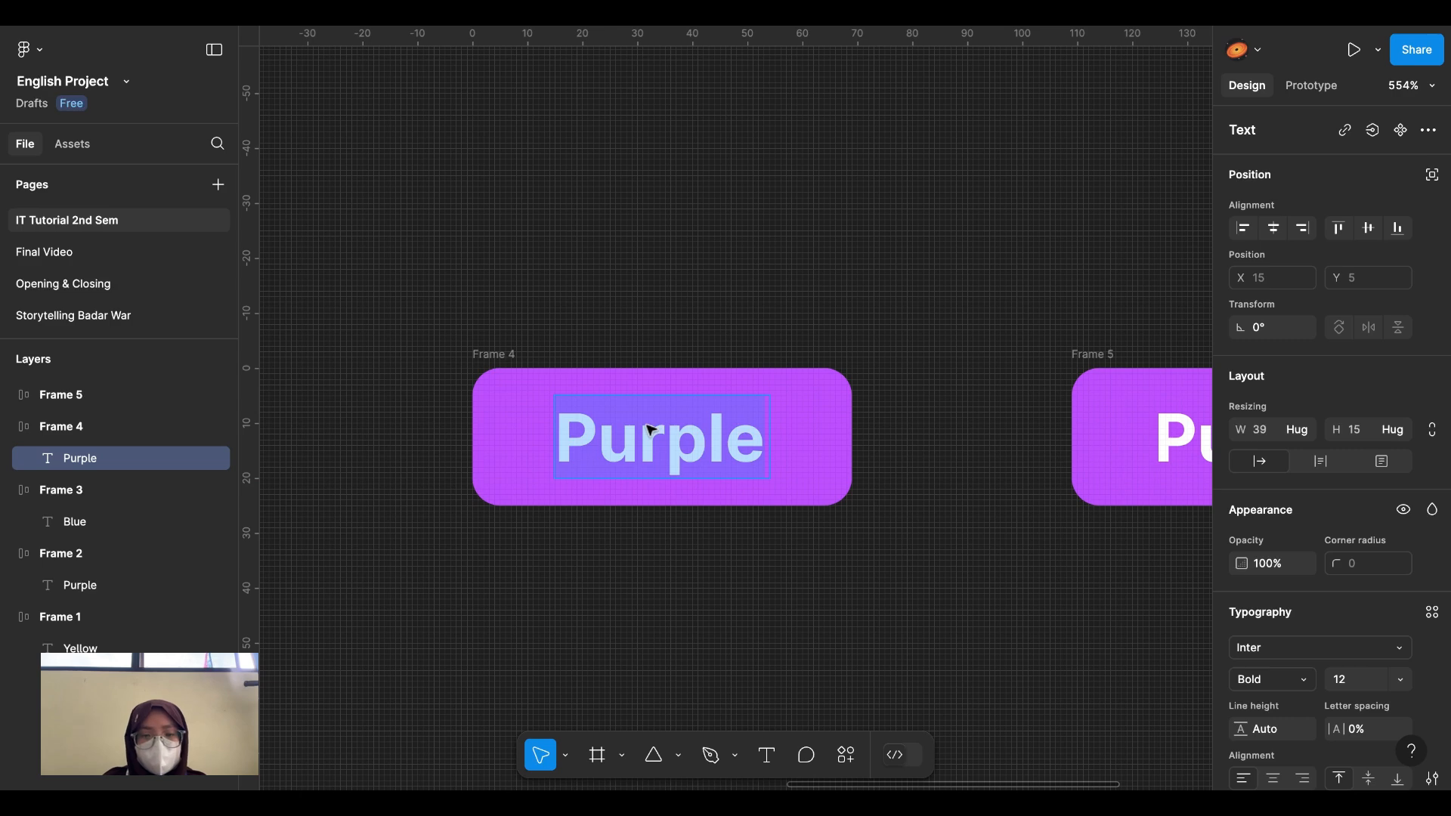
type("Green")
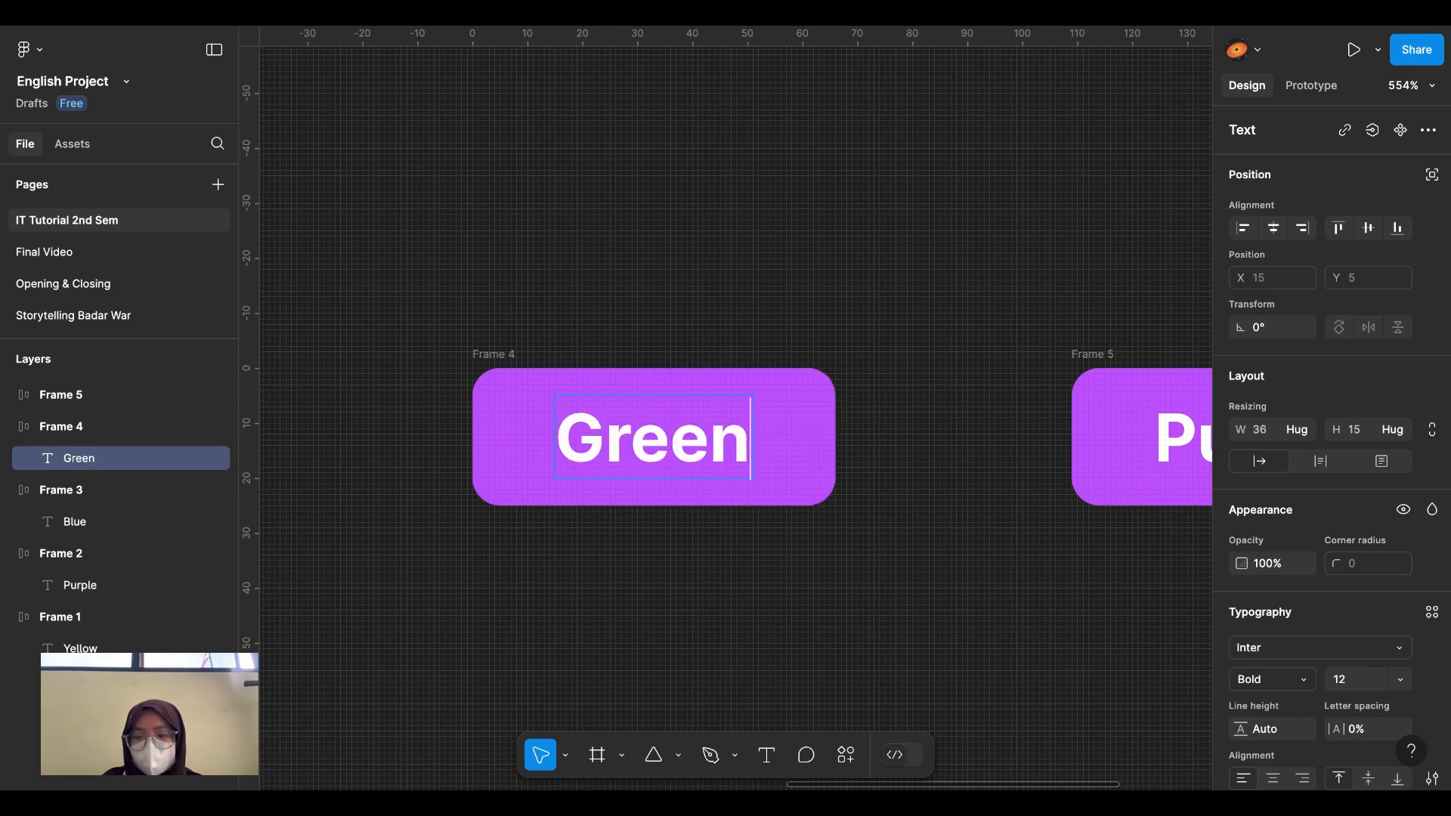
key("Escape")
key("Escape")
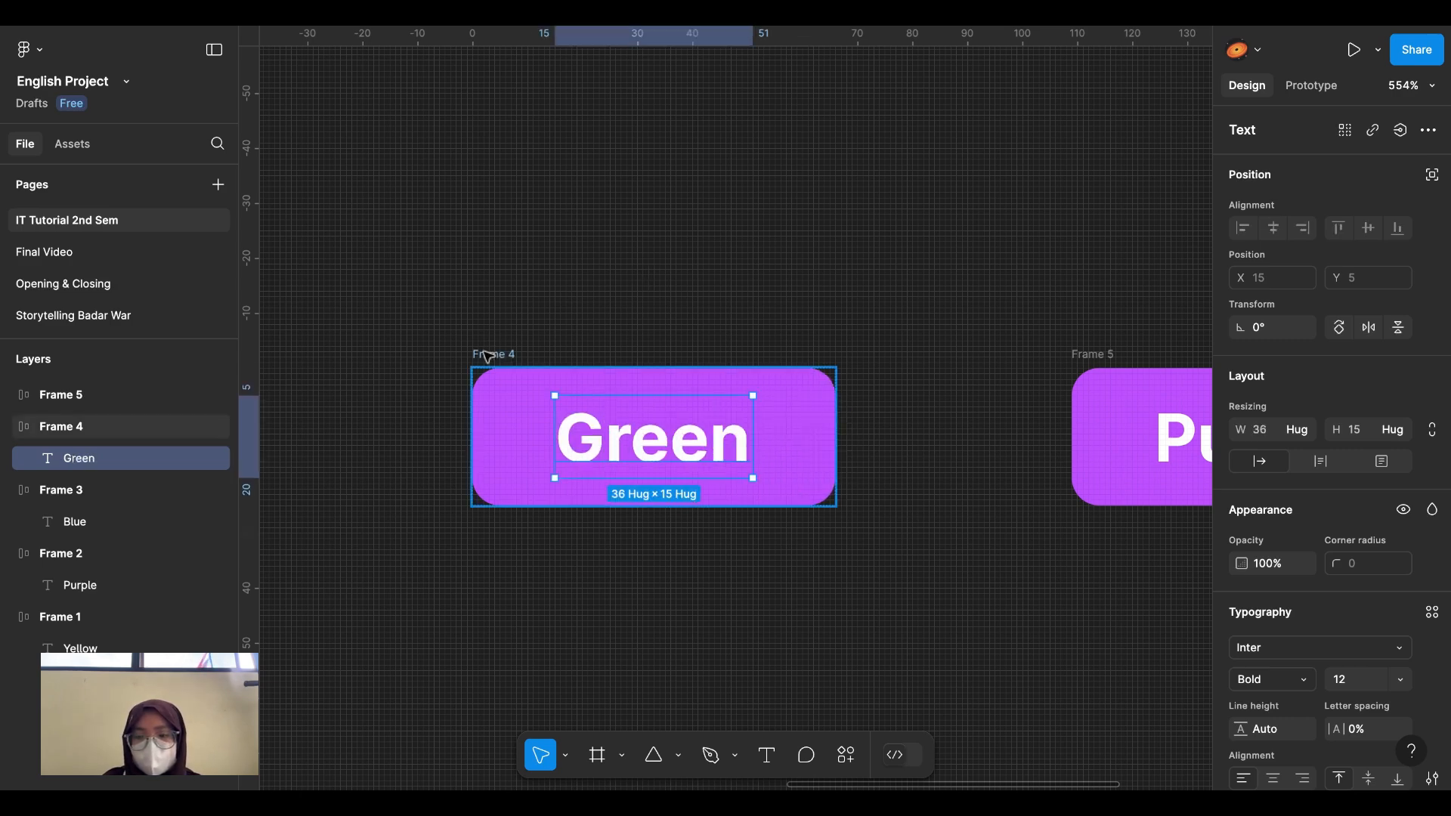
Step: Give Frame 4 a green 64C437 fill
scroll(1268, 712, "down", 2)
left_click(1240, 720)
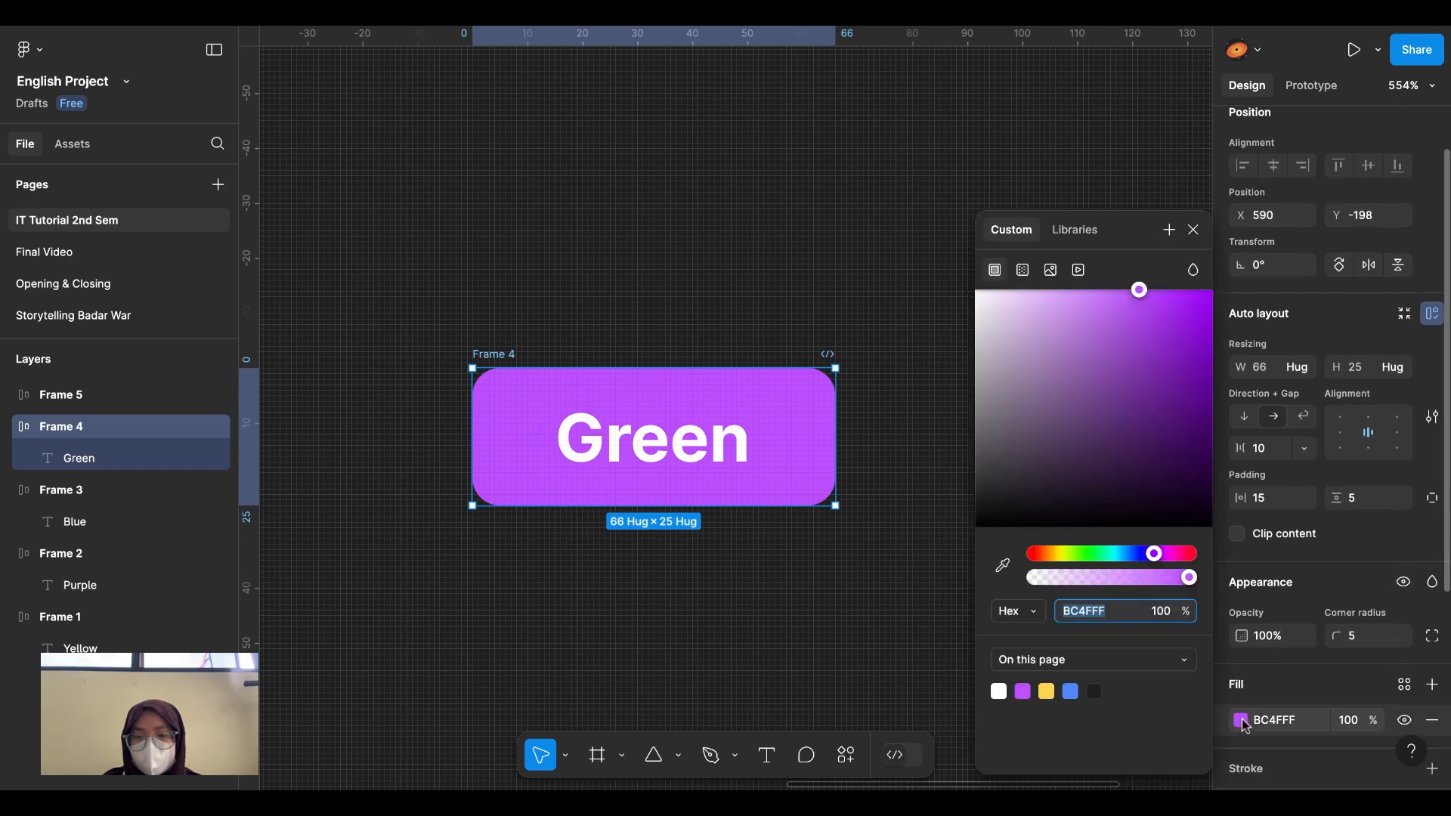
left_click(1067, 614)
mouse_move(1076, 556)
left_mouse_down()
mouse_move(1101, 556)
mouse_move(1078, 557)
left_mouse_up()
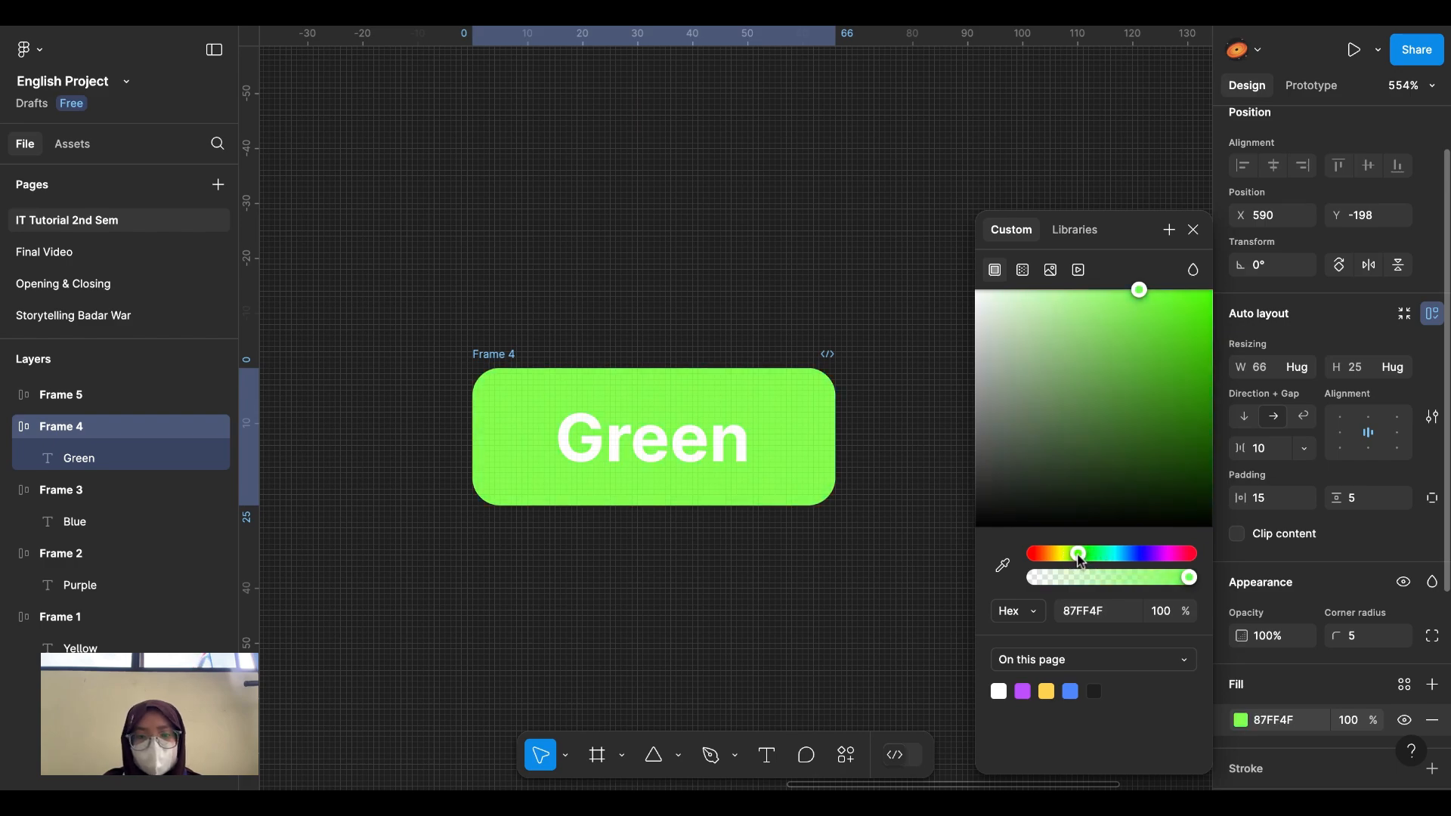
left_click_drag(1149, 293, 1146, 361)
scroll(869, 423, "right", 8)
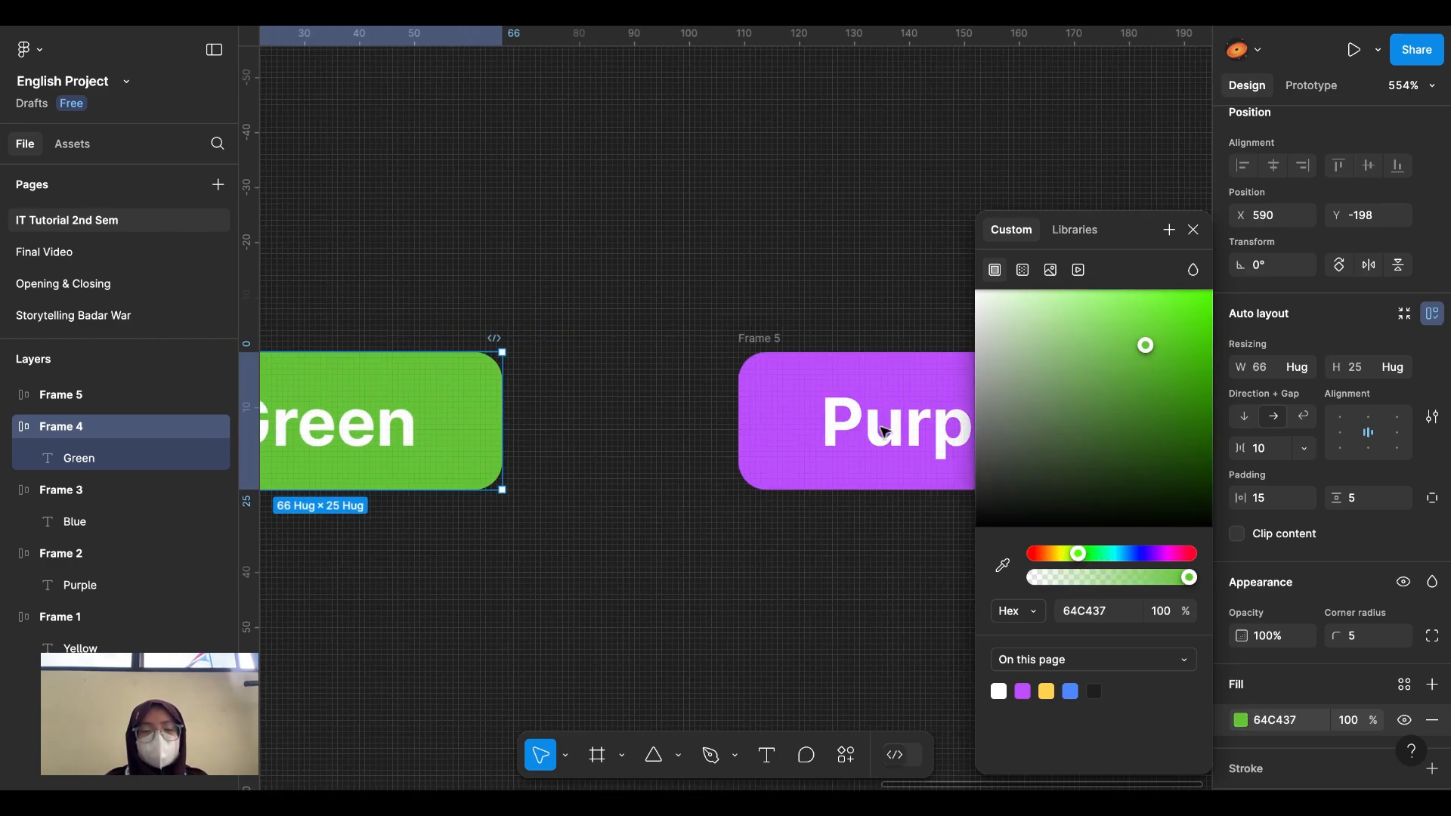
Step: Change Frame 5's label from Purple to 'Grey'
double_click(751, 458)
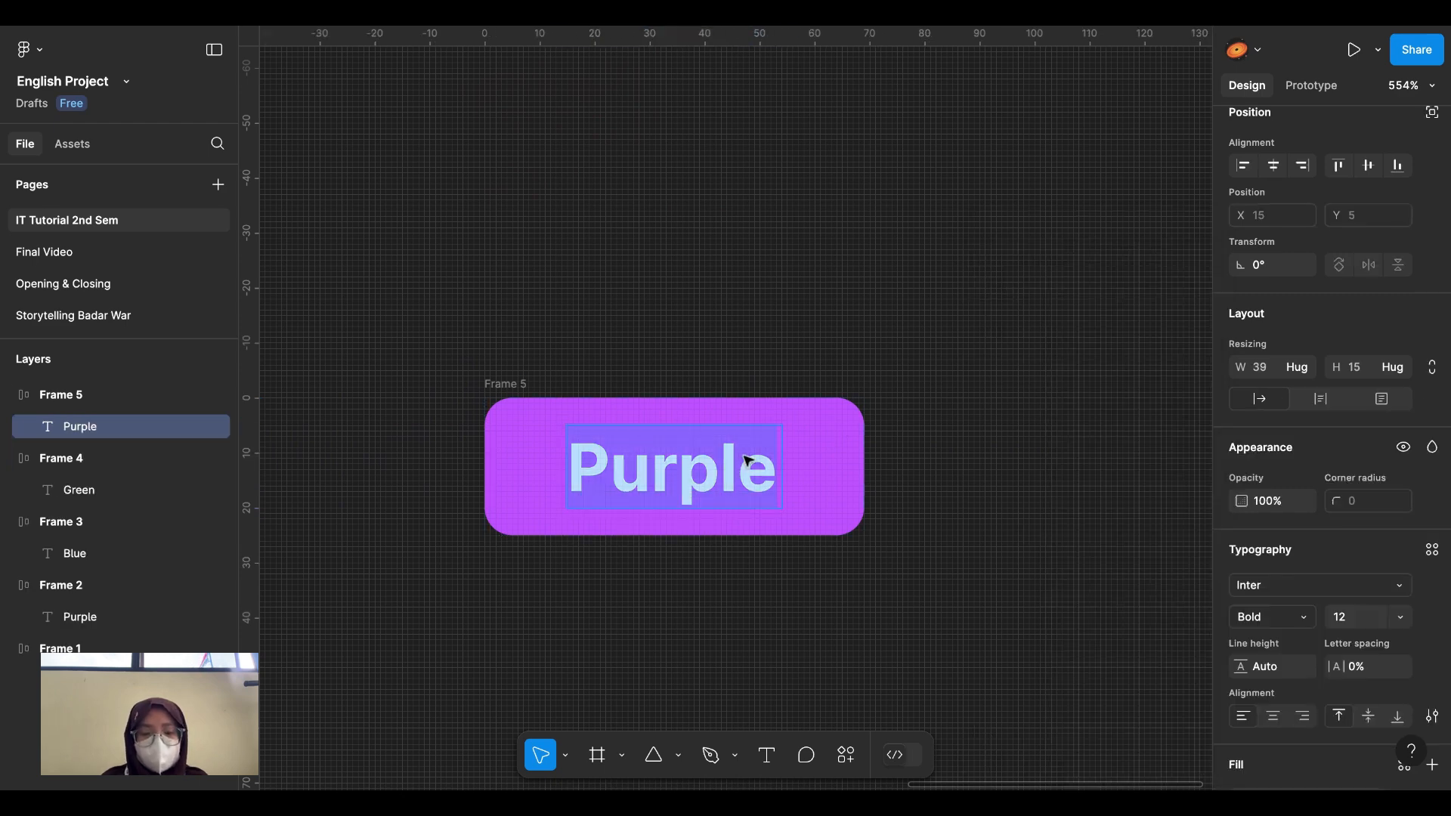
type("Grey")
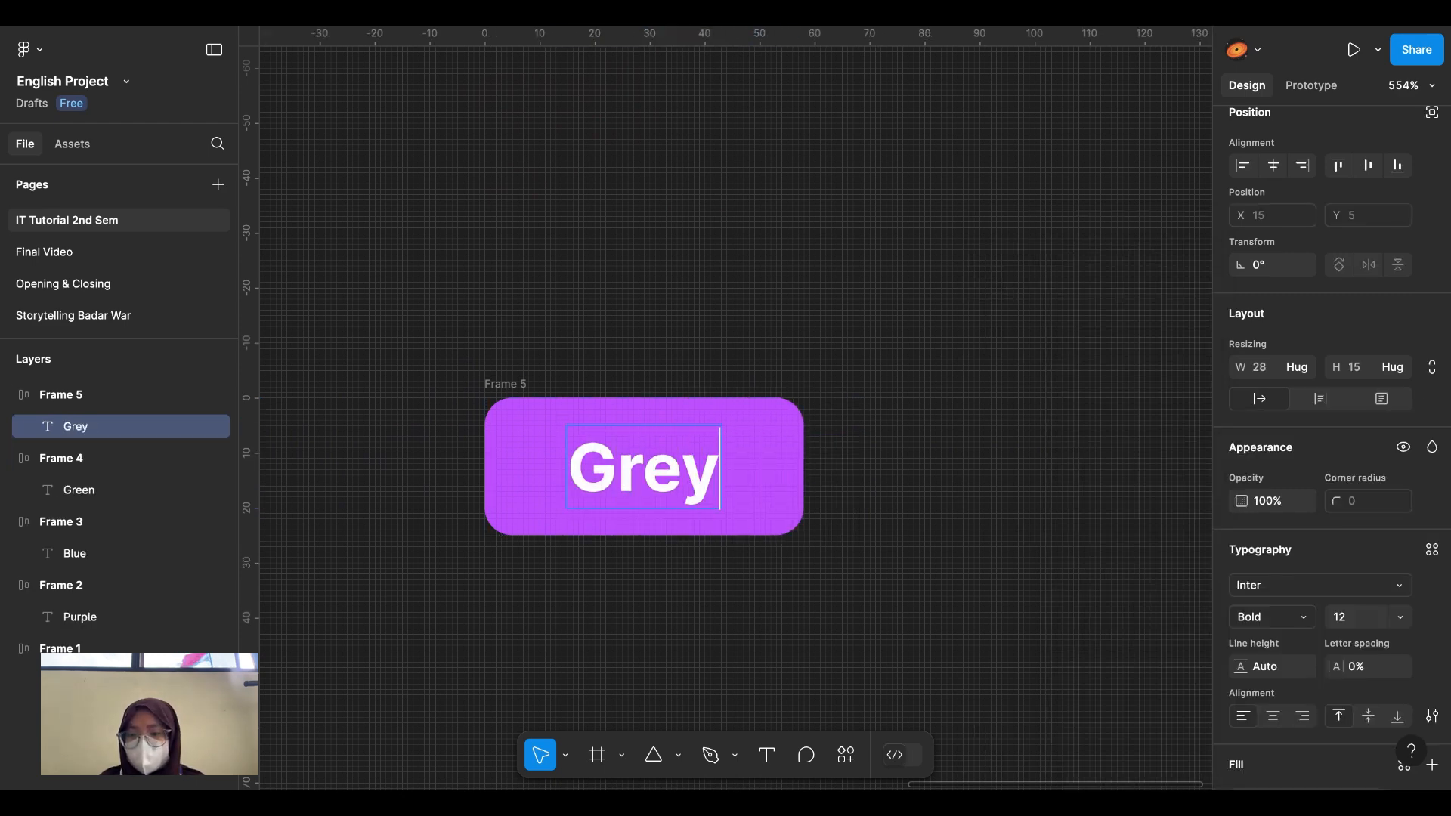
key("Escape")
key("Escape")
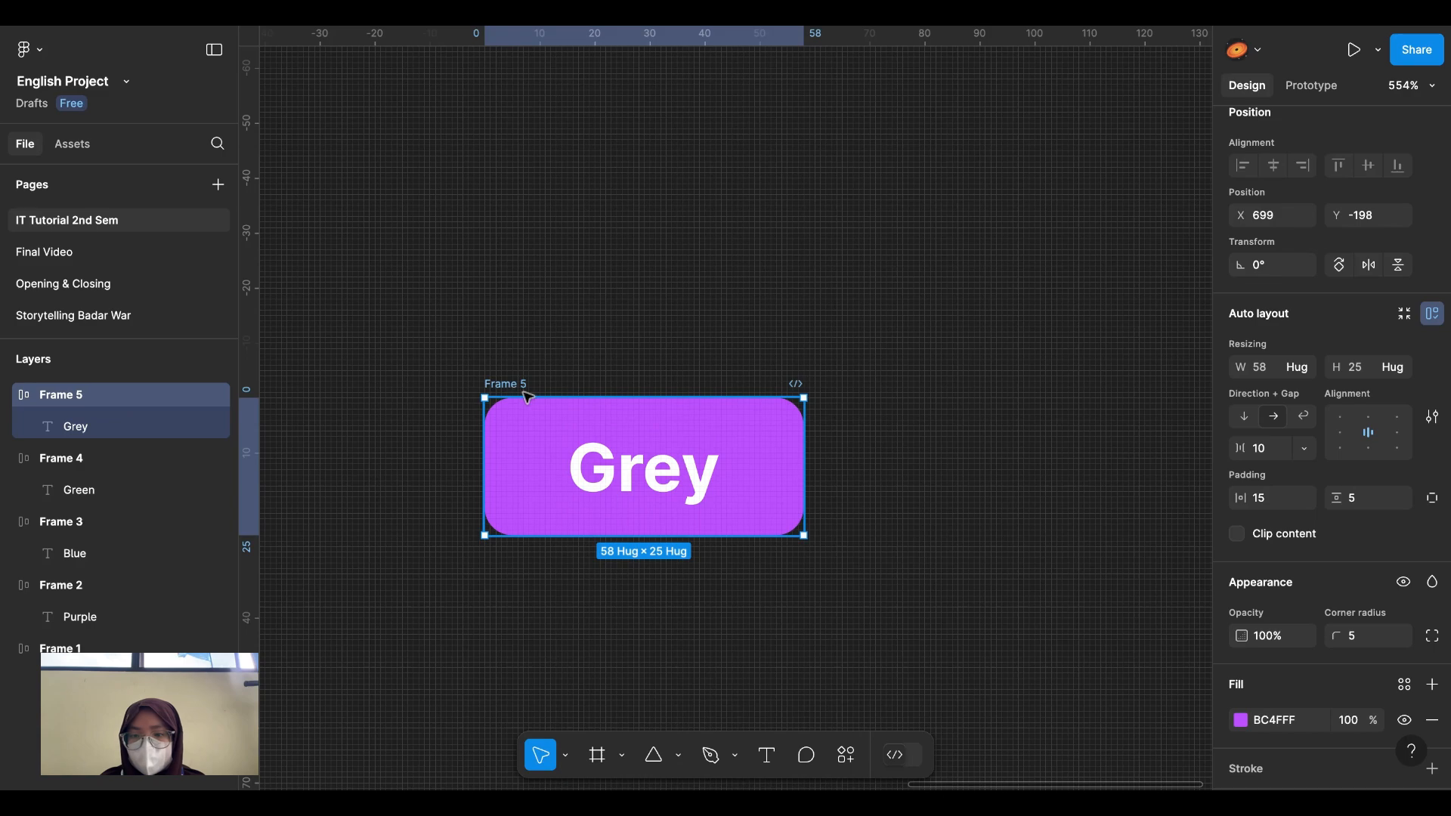
Step: Turn Frame 5's fill from purple to grey
left_click(1241, 649)
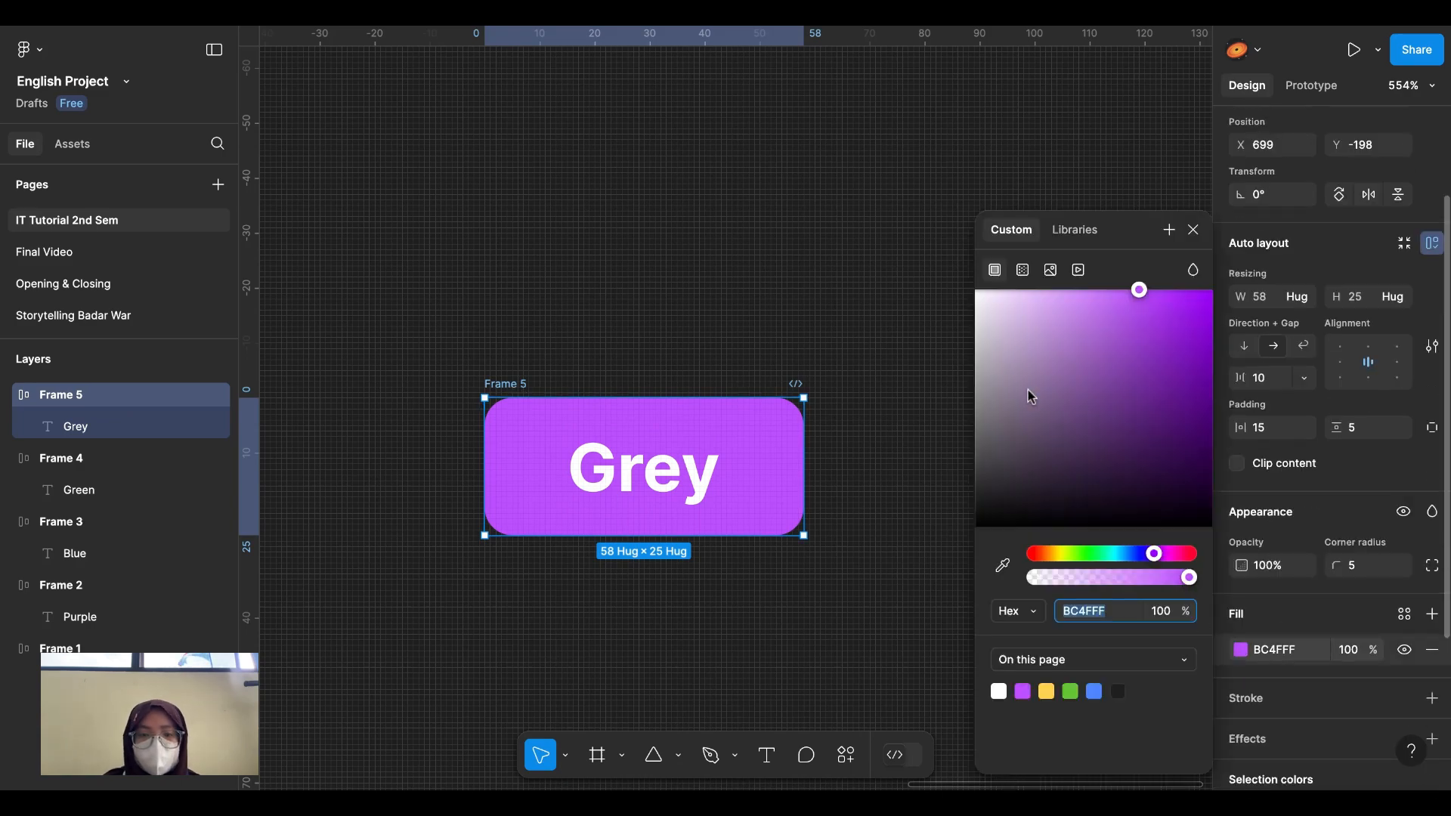
left_click_drag(1028, 390, 885, 458)
scroll(887, 464, "down", 10)
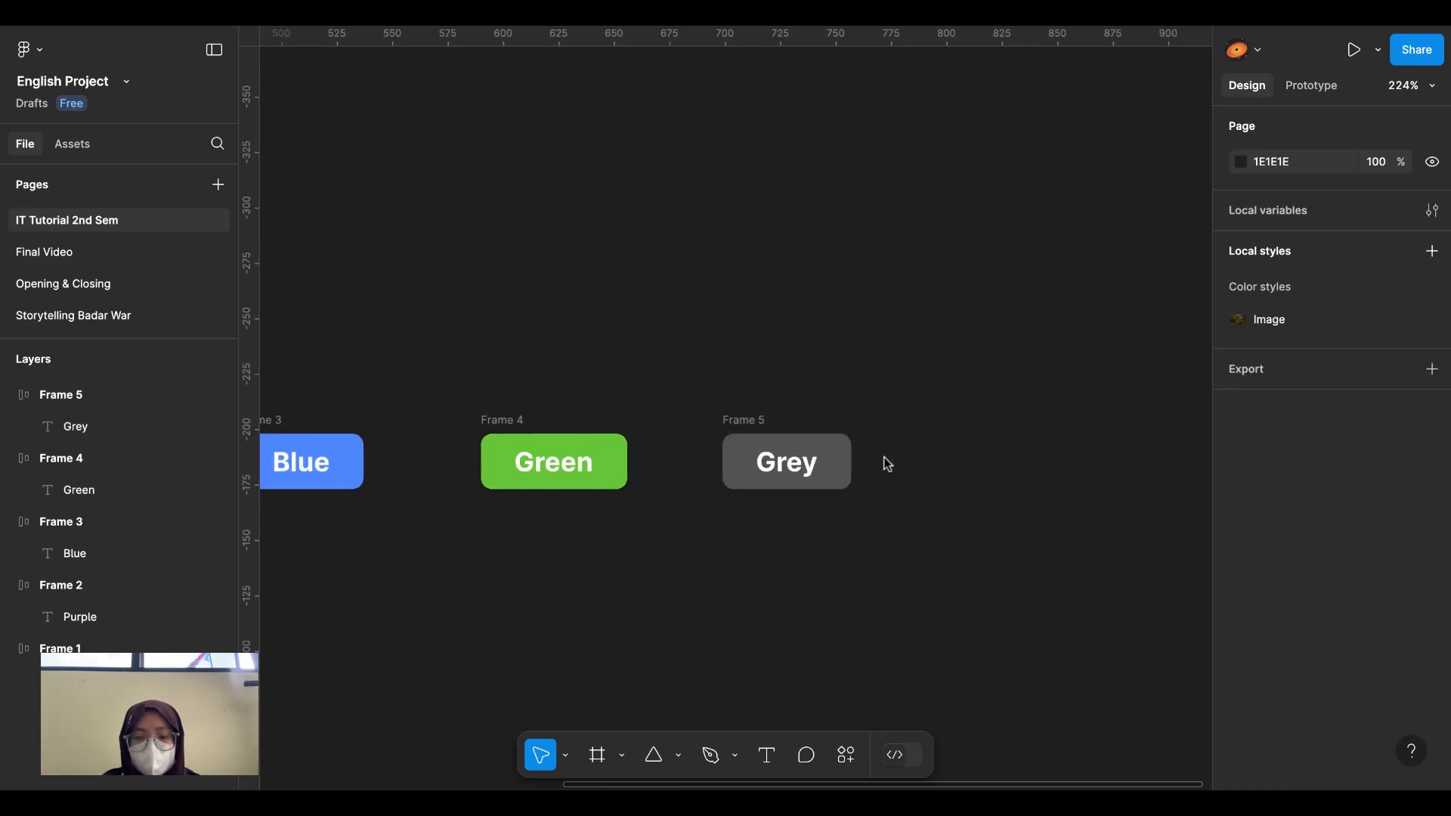
scroll(806, 449, "right", 1)
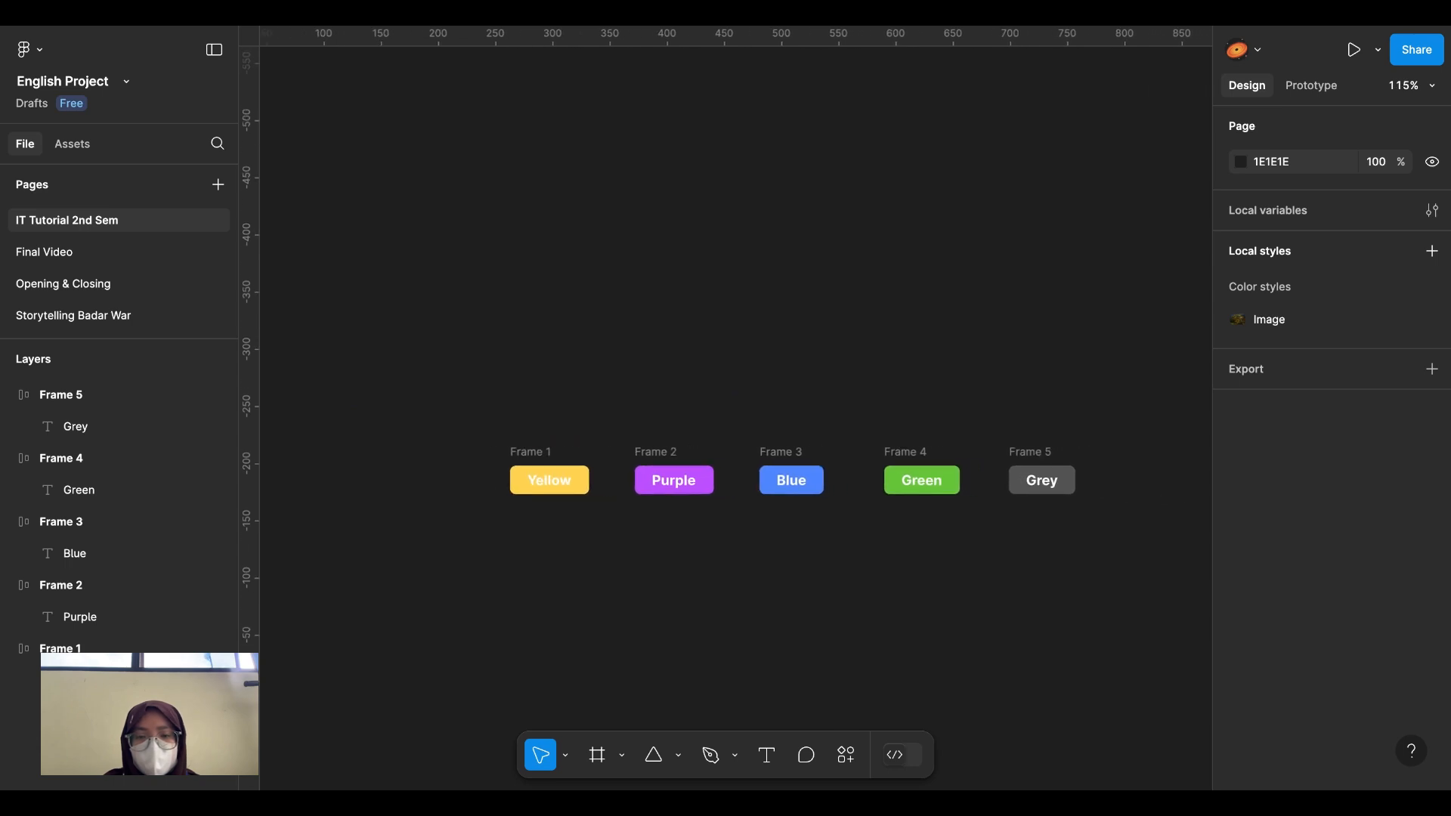
scroll(806, 450, "down", 1)
Step: Tidy up the five button frames into a row with 10 spacing, then reselect them
left_click_drag(353, 293, 1138, 565)
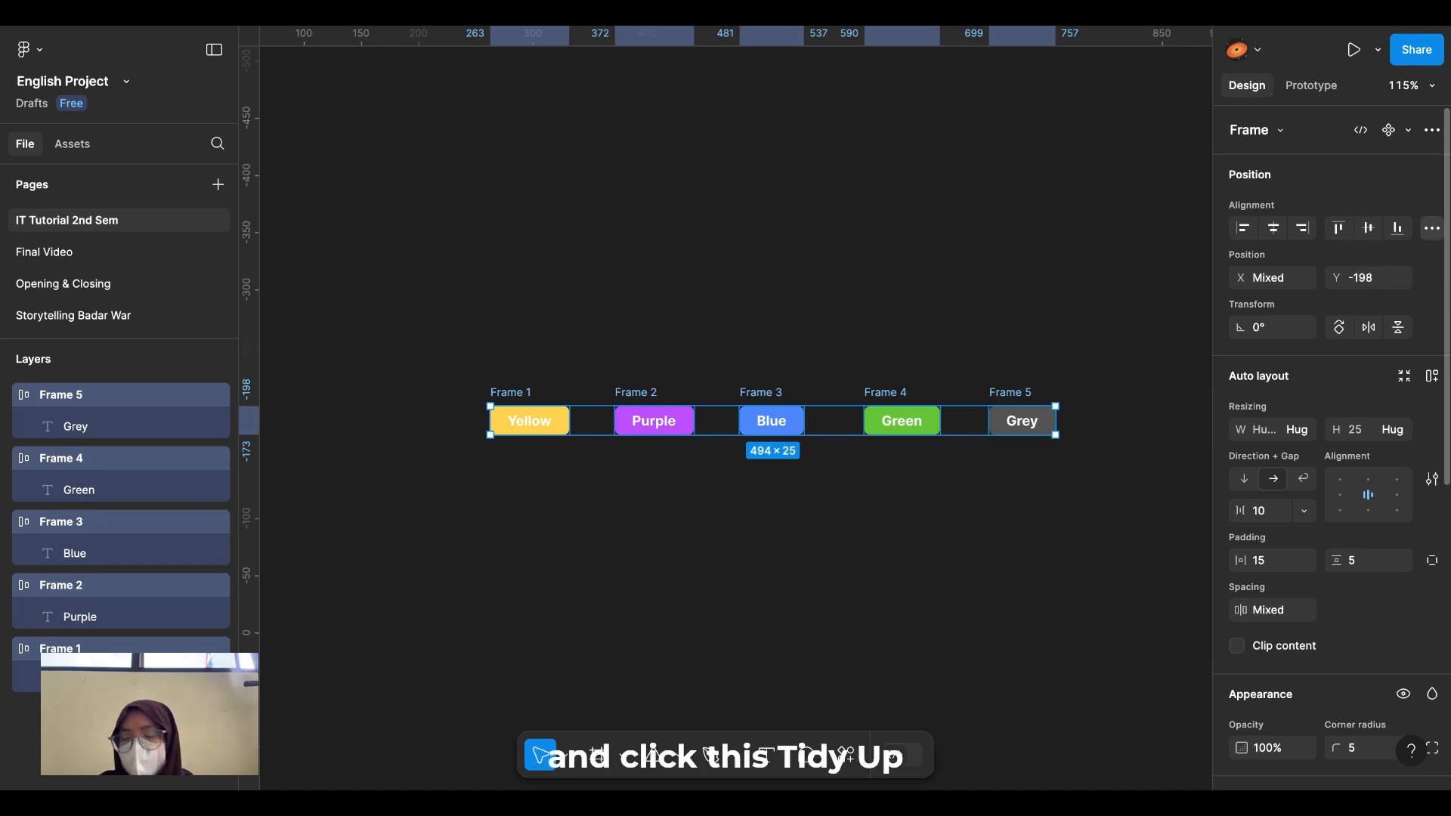
left_click(1432, 228)
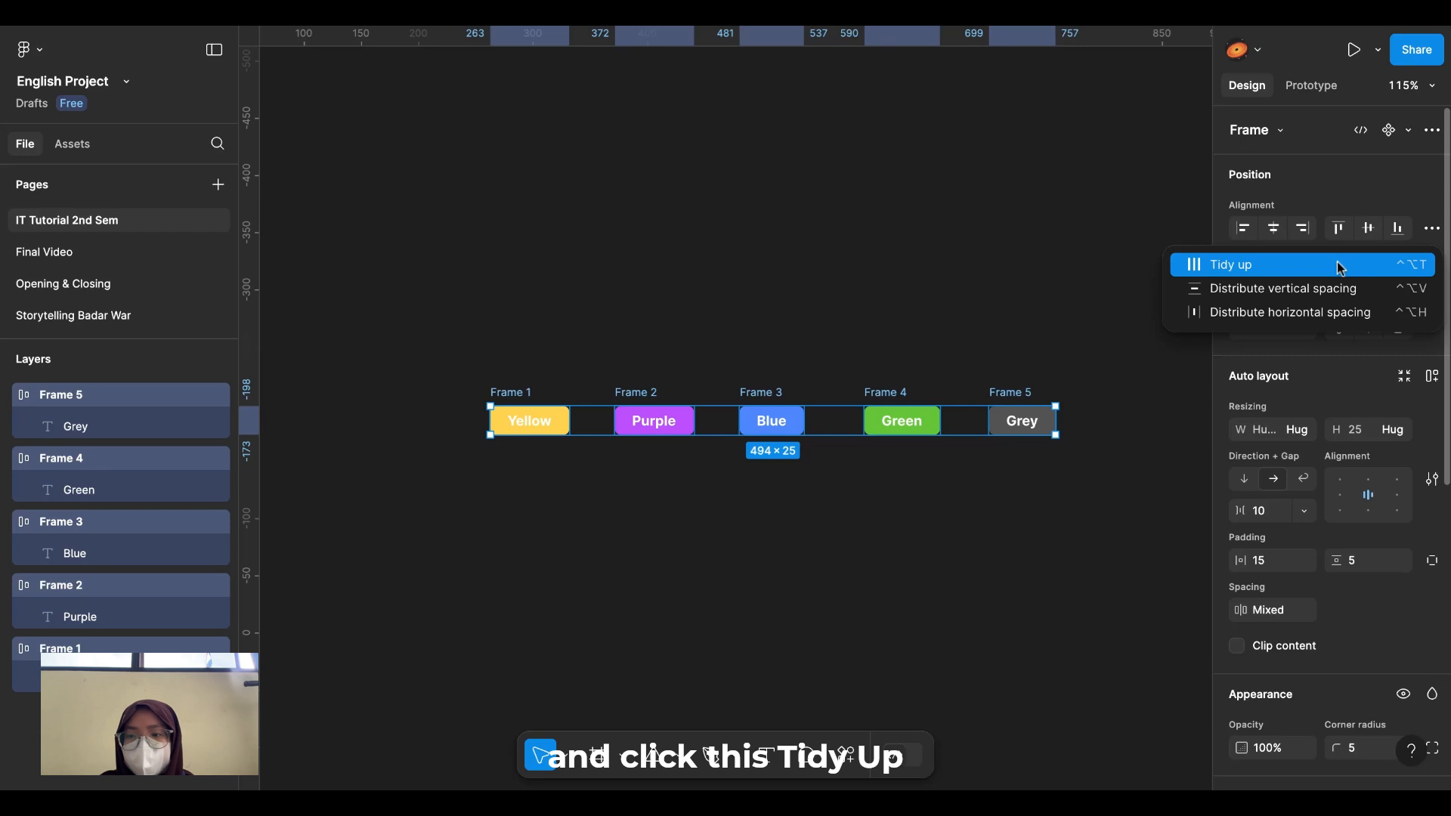
left_click(1277, 271)
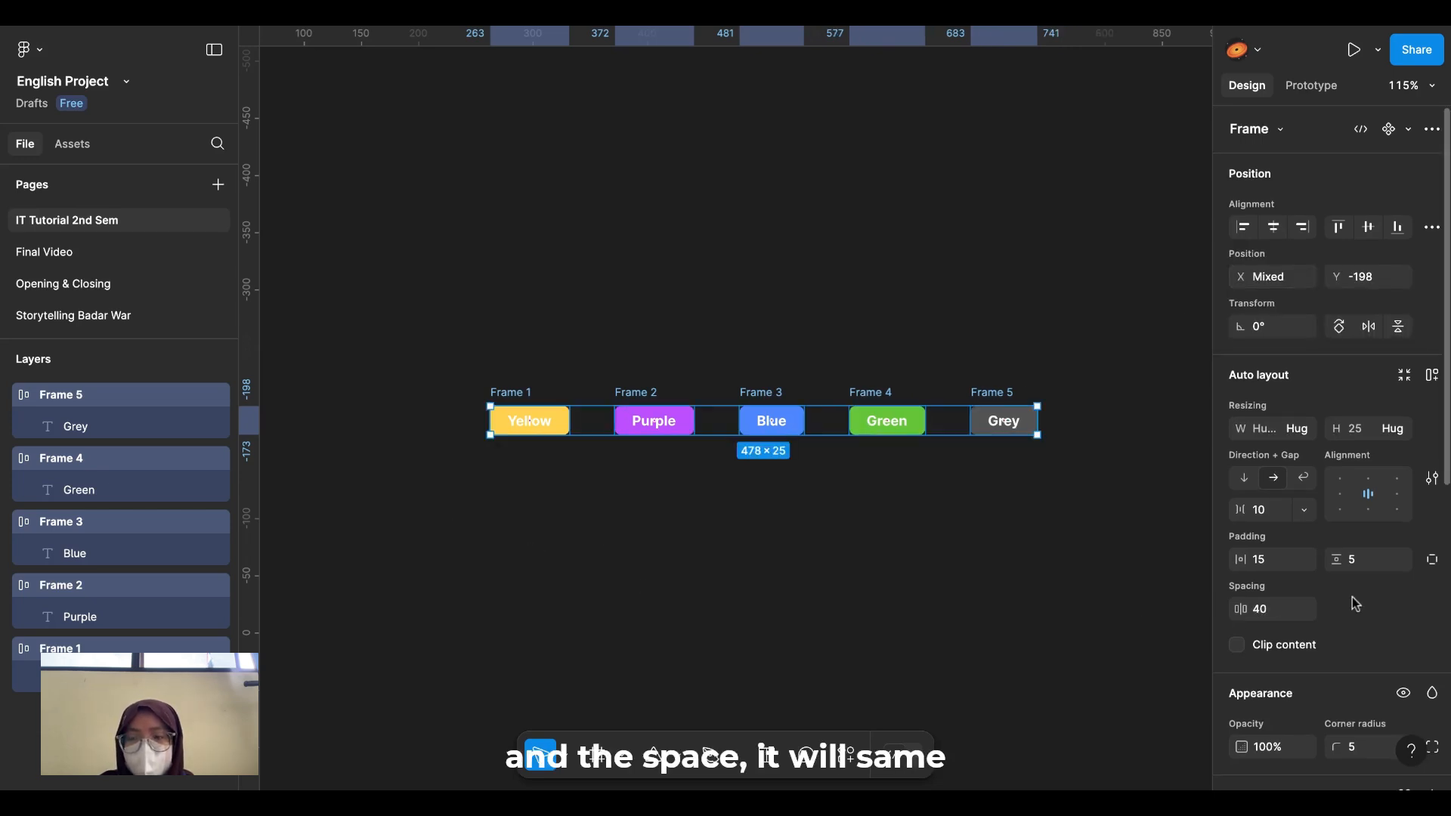
scroll(1355, 602, "down", 2)
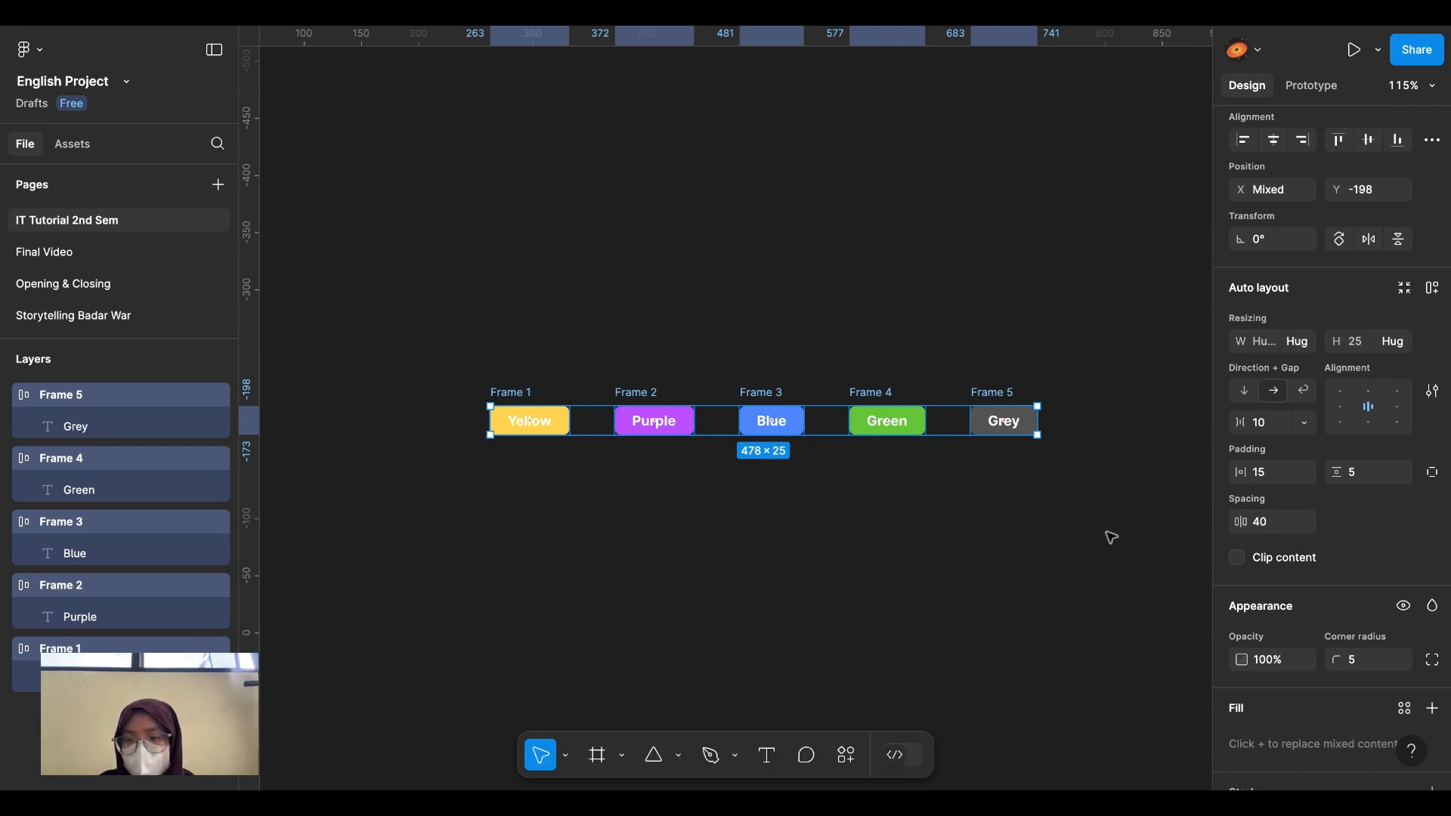
left_click(1283, 527)
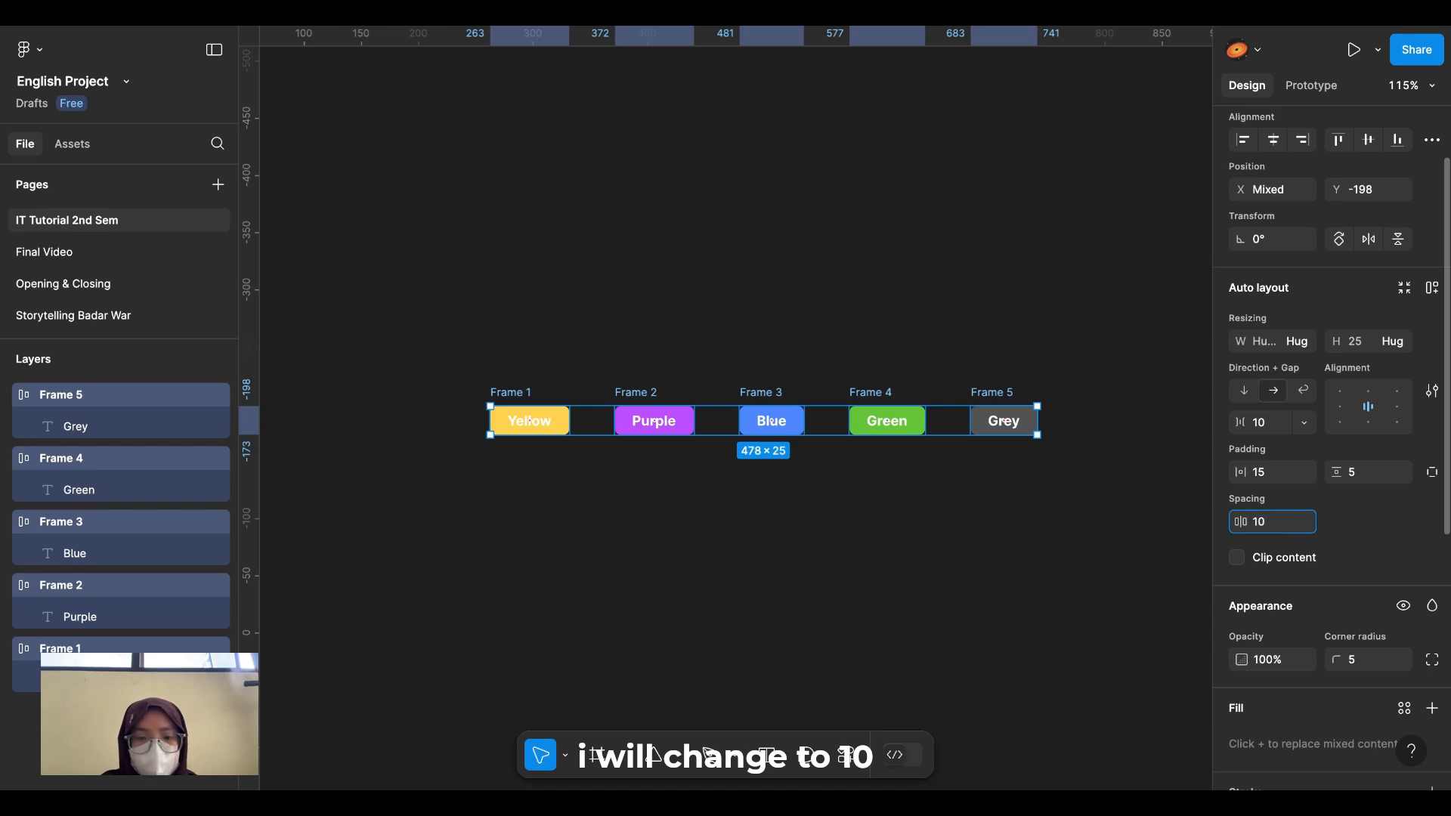
type("10")
key("Return")
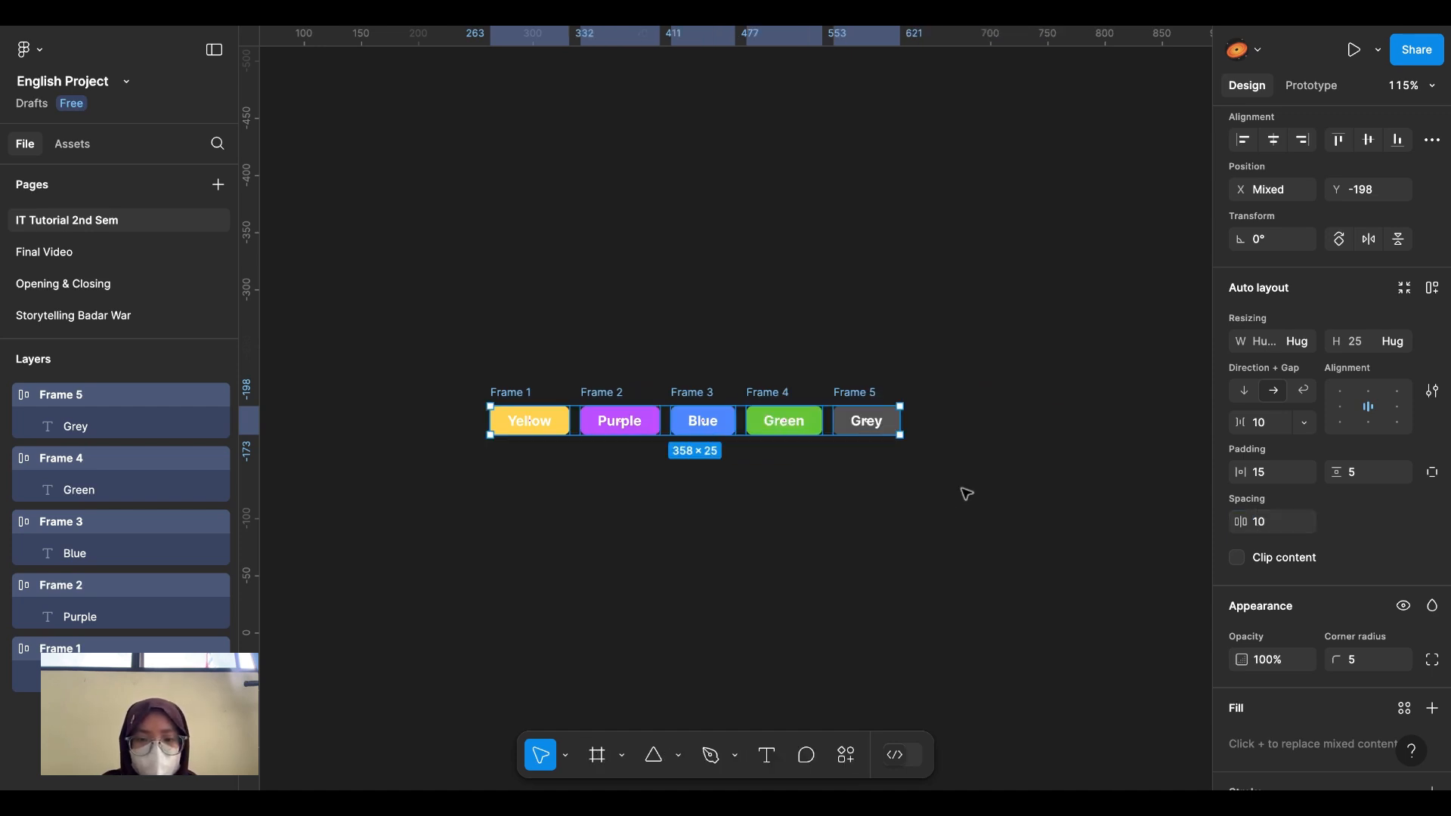
left_click(674, 511)
left_click_drag(393, 353, 1046, 539)
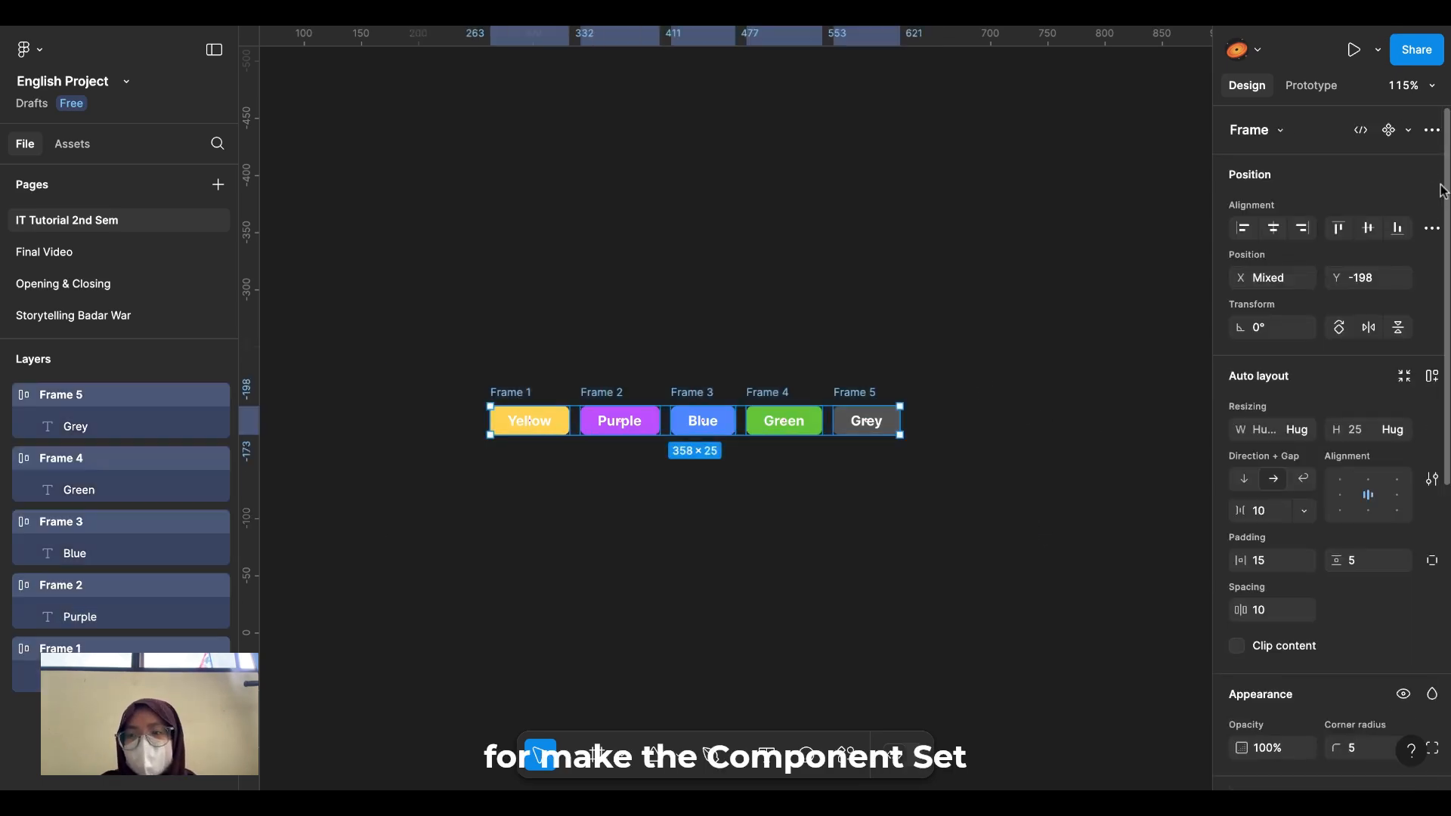
Step: Create a component set, Component 1, from the five selected button frames
left_click(1410, 134)
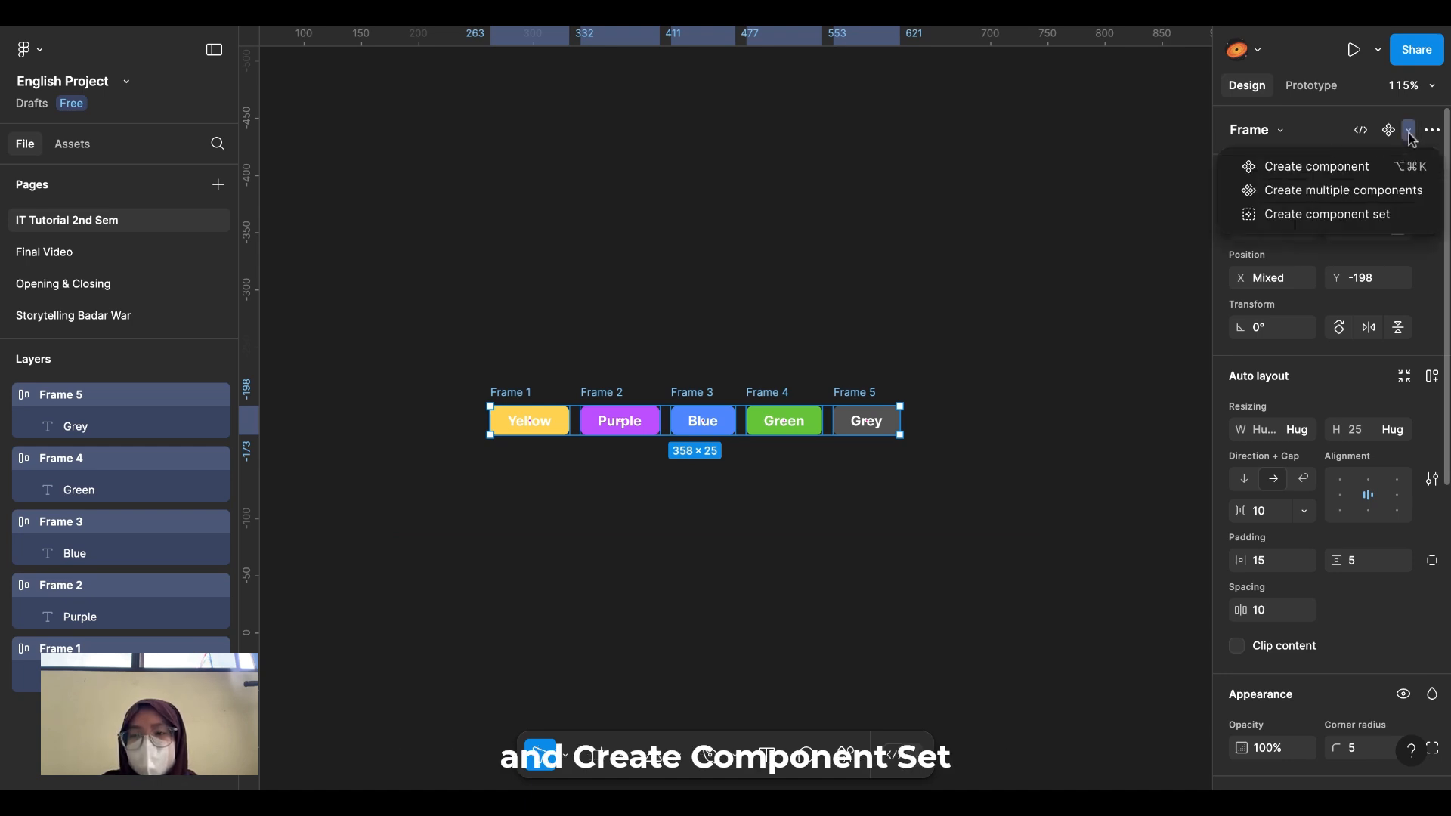
left_click(1327, 215)
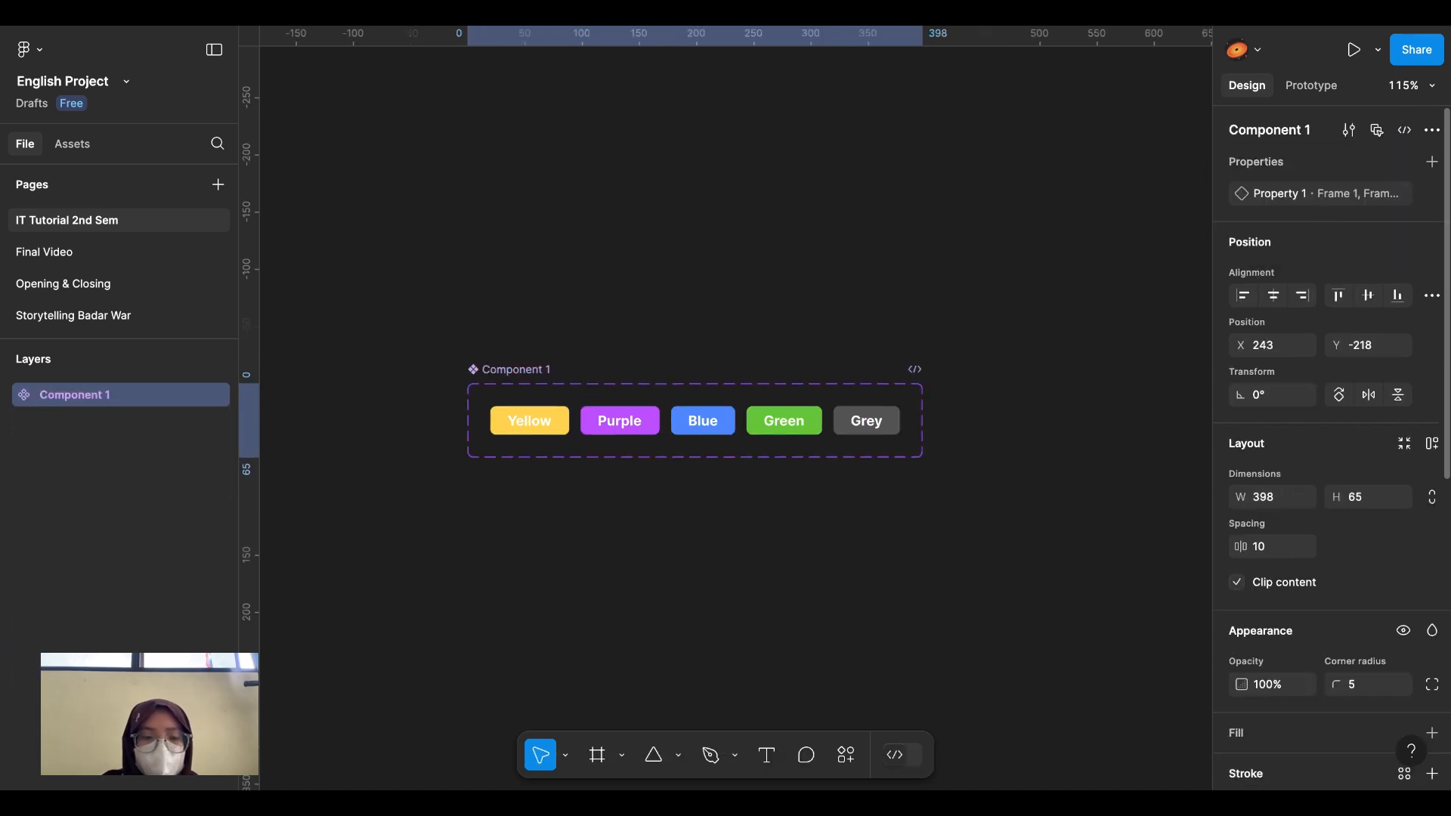
left_click(551, 333)
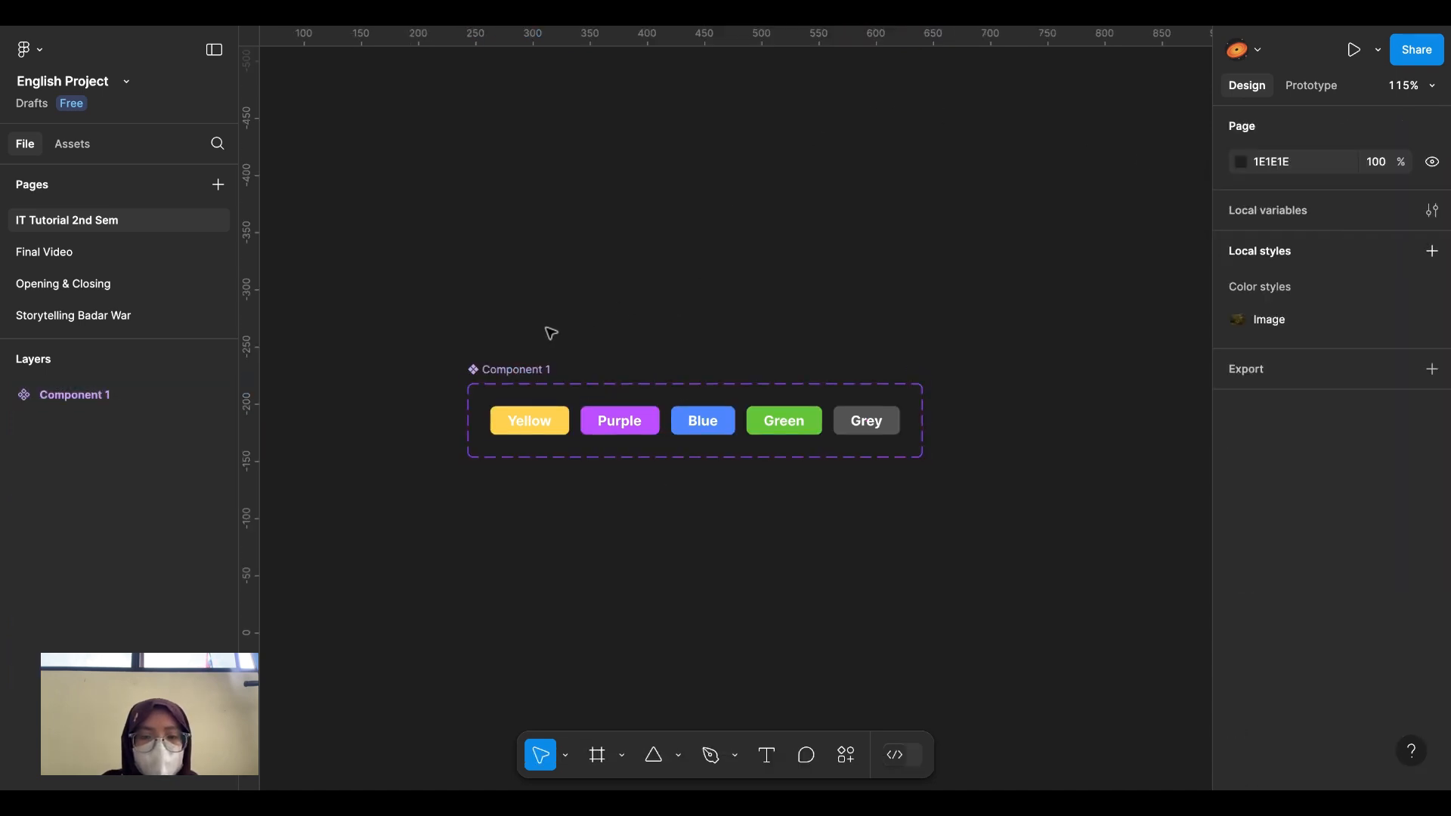
scroll(550, 332, "up", 5)
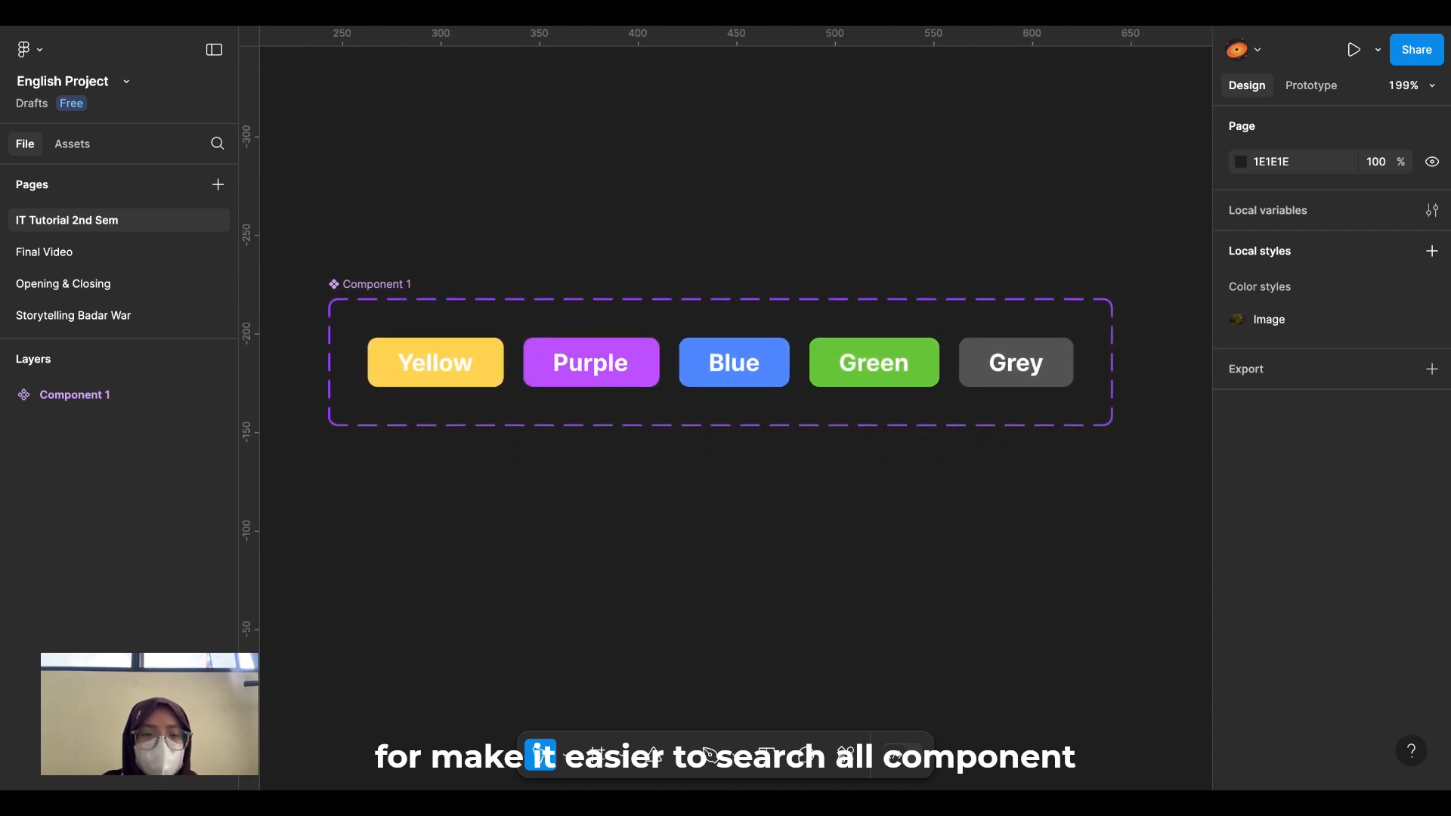
Step: Rename the component set from Component 1 to 'Color'
left_click(529, 327)
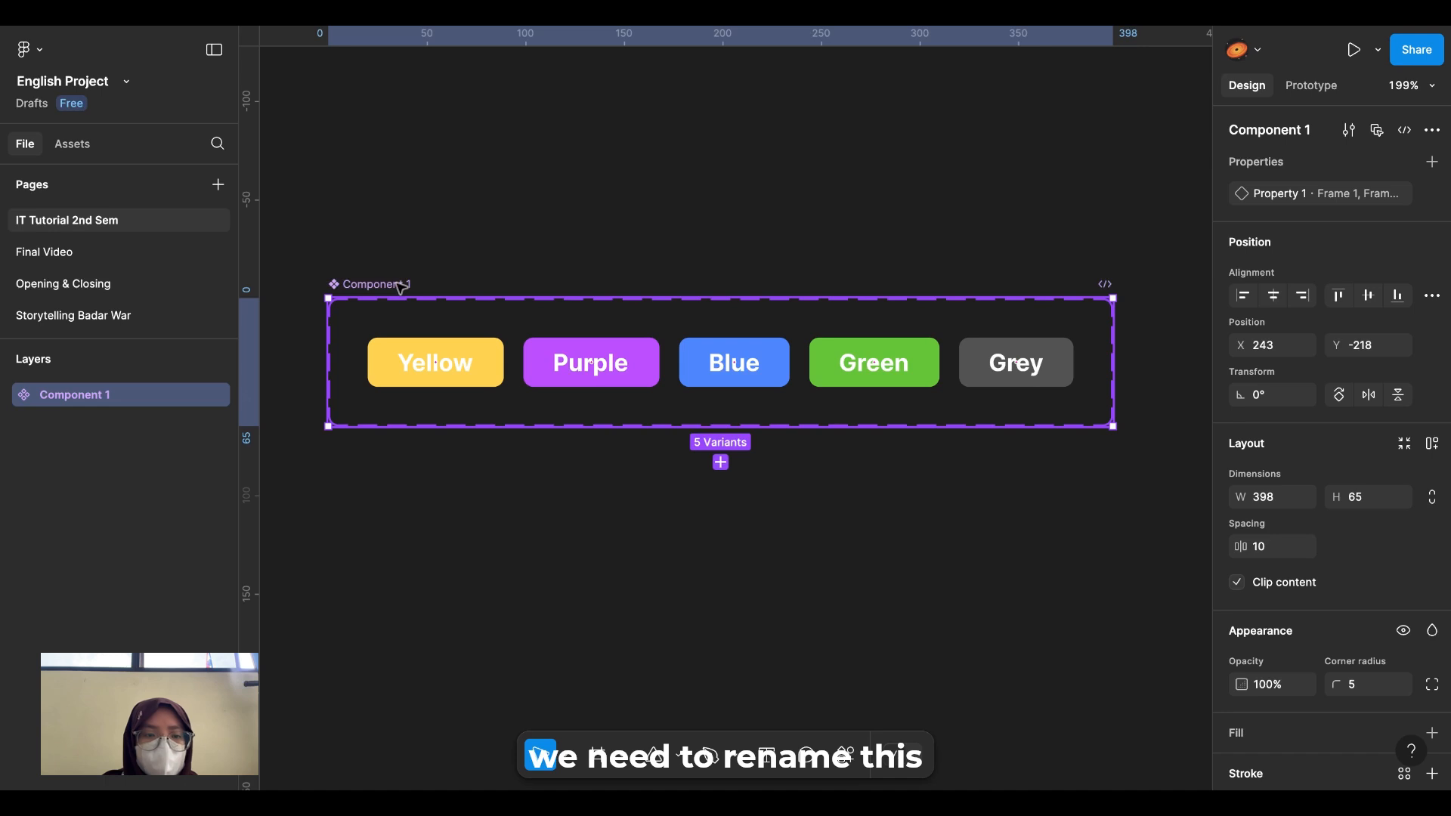
double_click(399, 283)
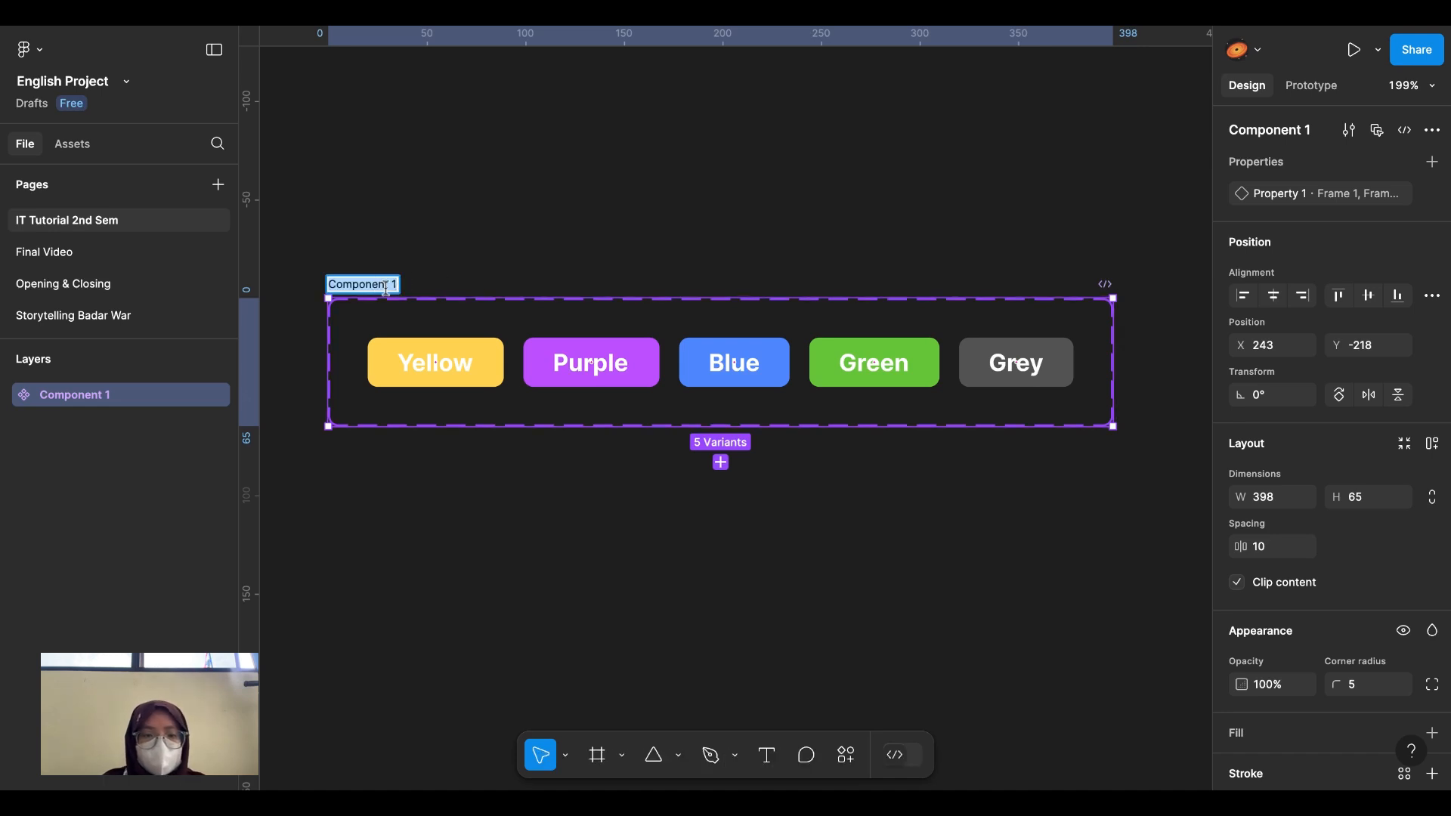
type("Co")
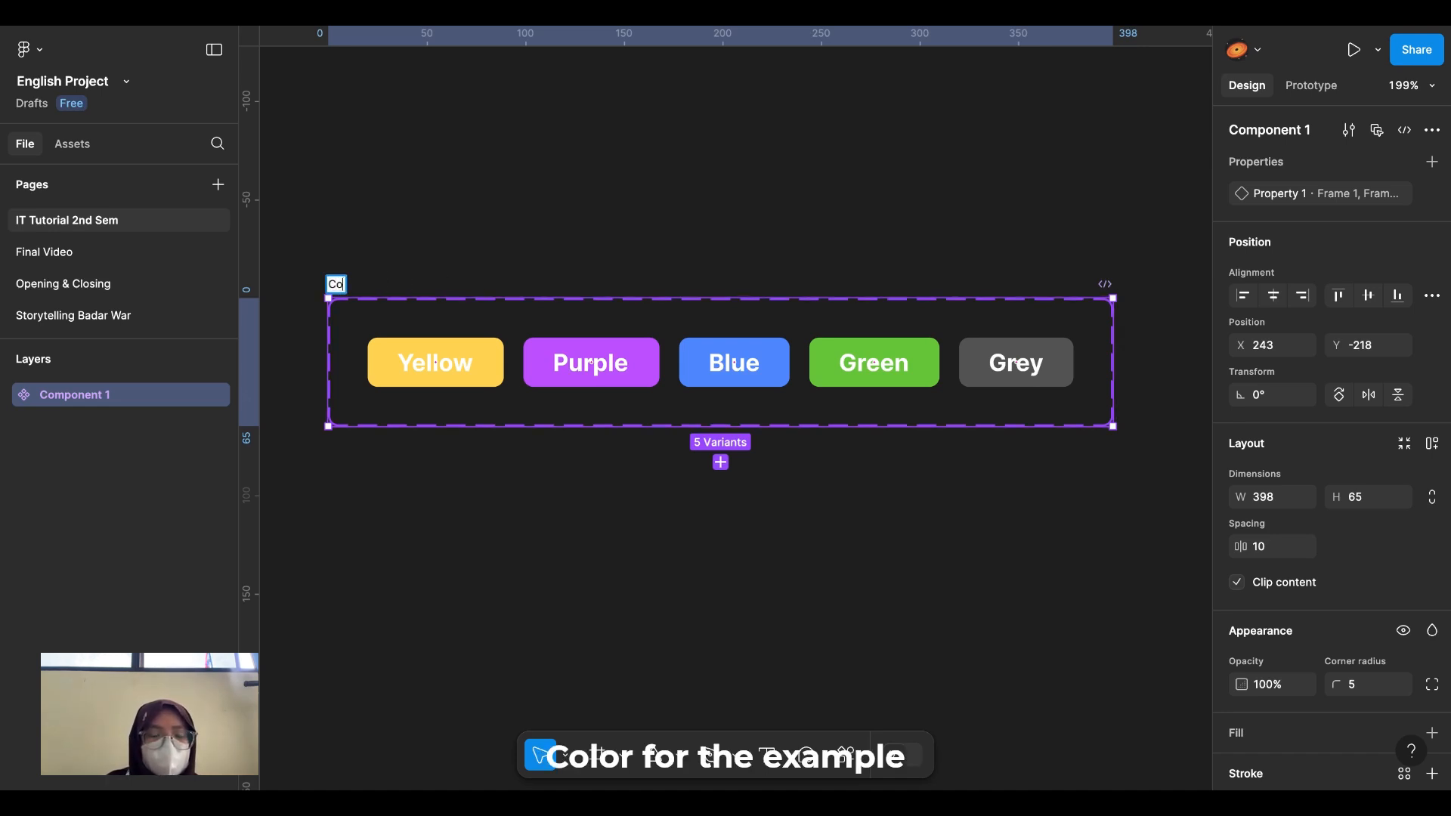
type("lor")
left_click(417, 253)
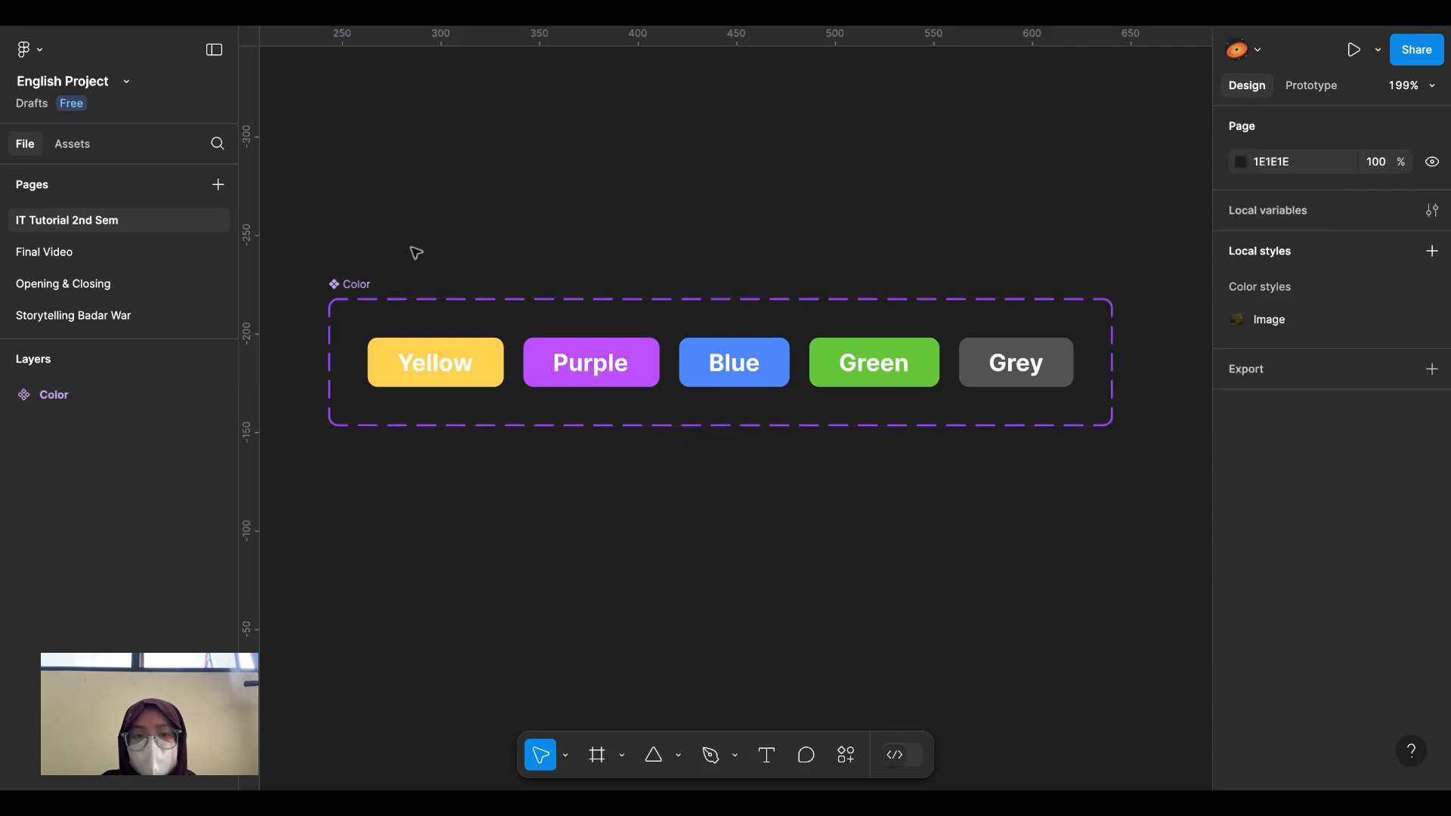
Step: Set the first three variants' Property 1 values to Yellow, Purple and Blue
left_click(444, 380)
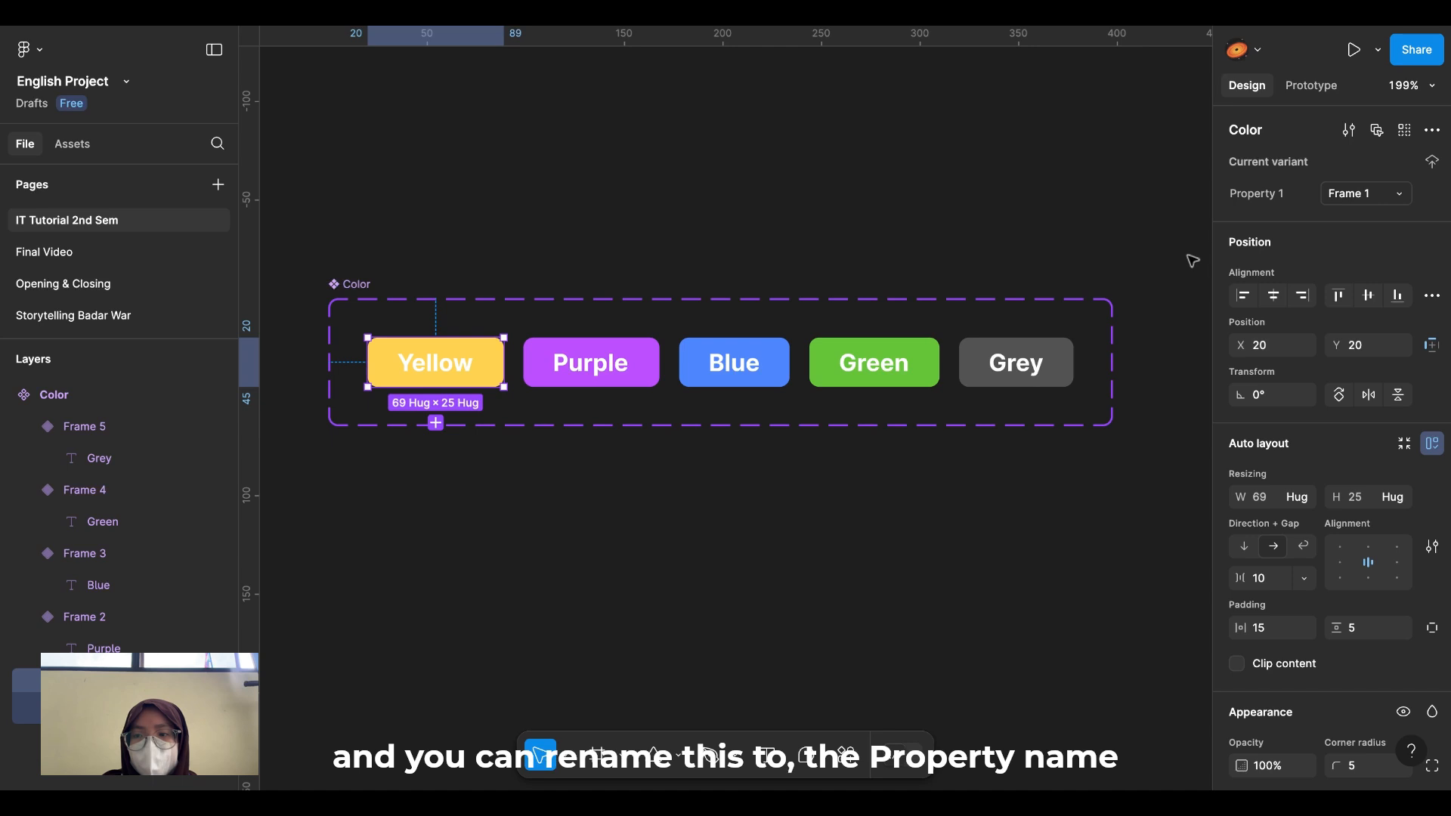
left_click(1349, 195)
type("Yellow")
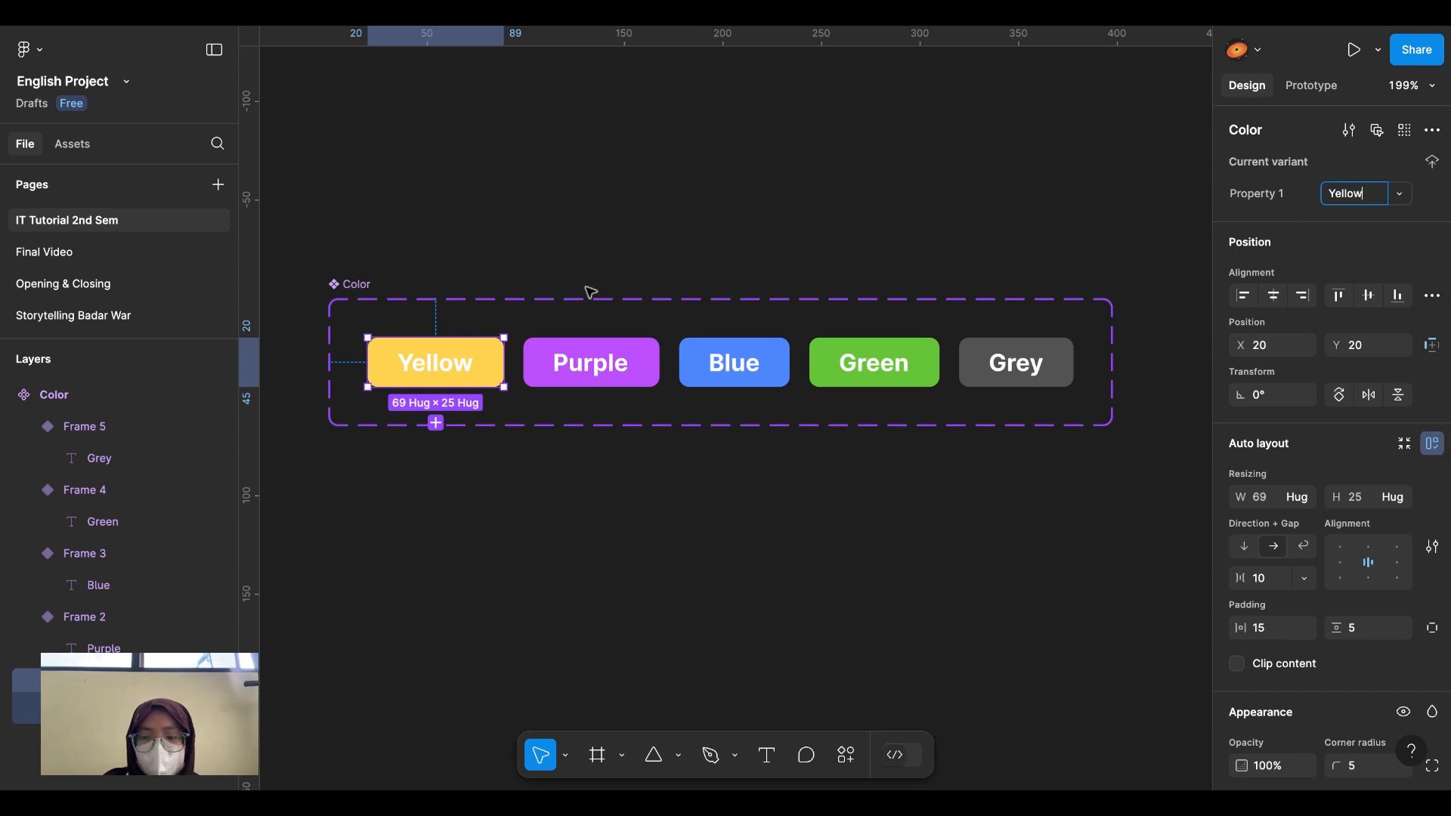
left_click(592, 357)
left_click(1368, 193)
type("Purple")
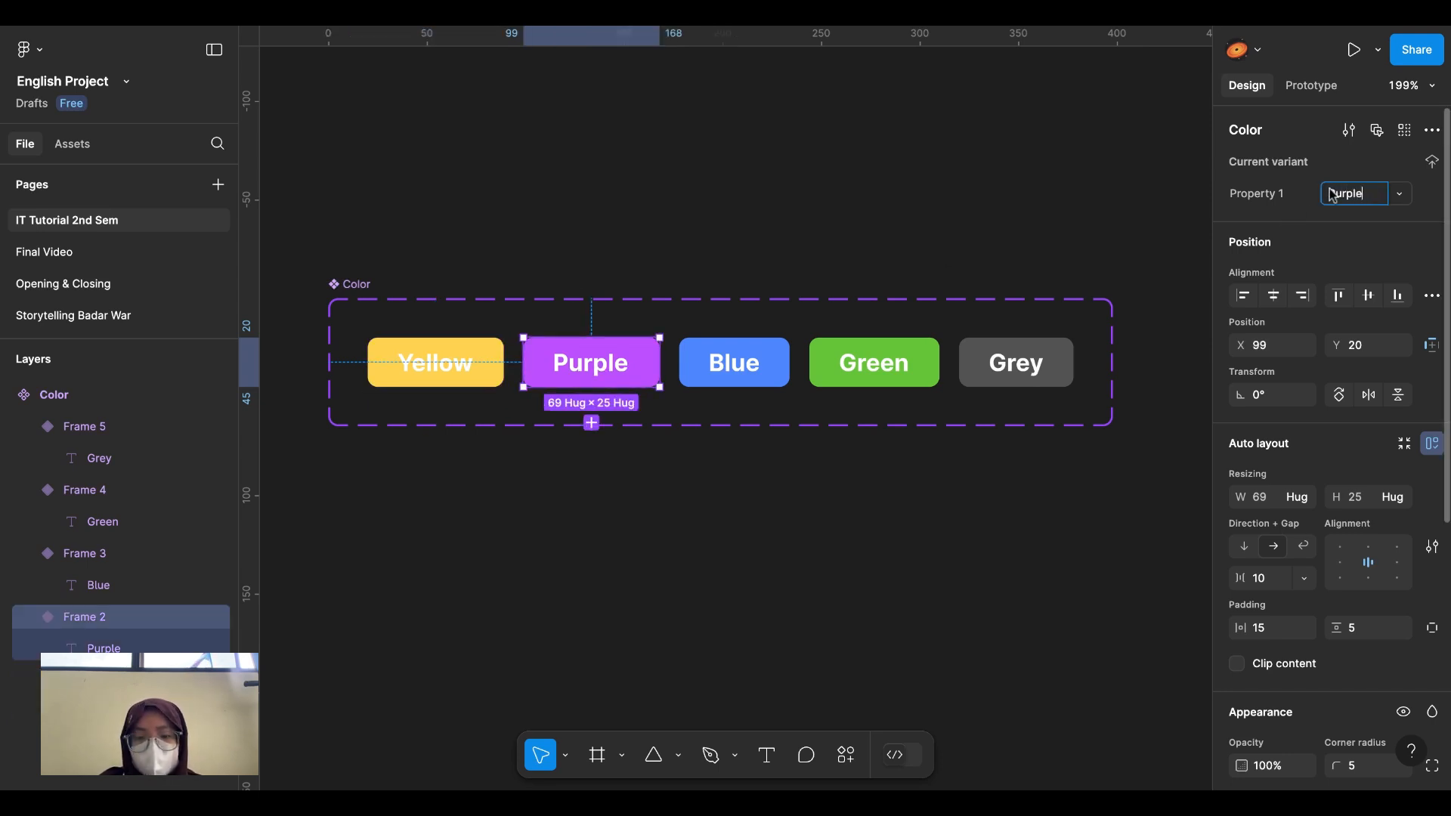
left_click(734, 363)
left_click(1359, 194)
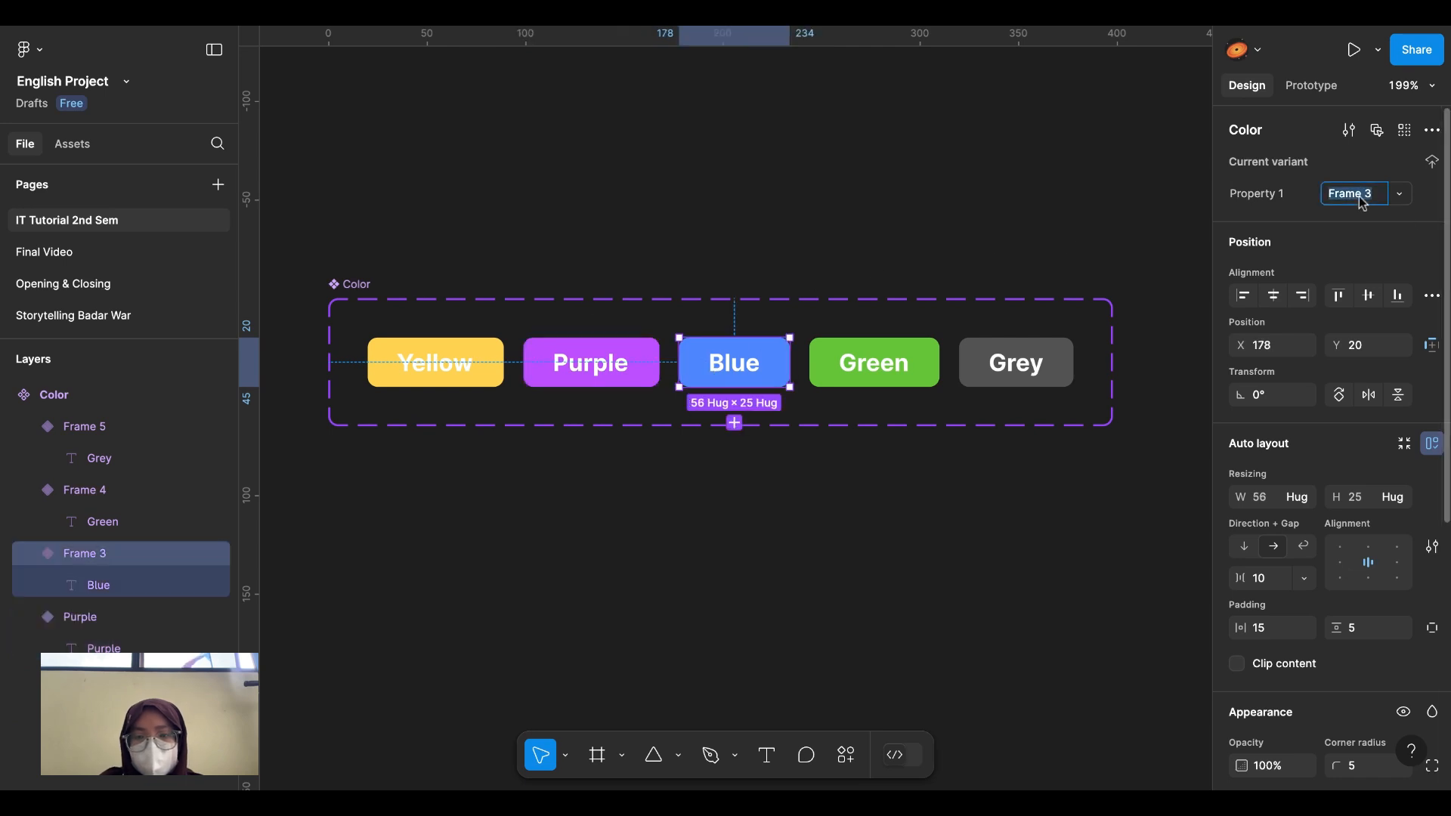
type("Blue")
Step: Set the last two variants' Property 1 values to Green and Grey
left_click(874, 363)
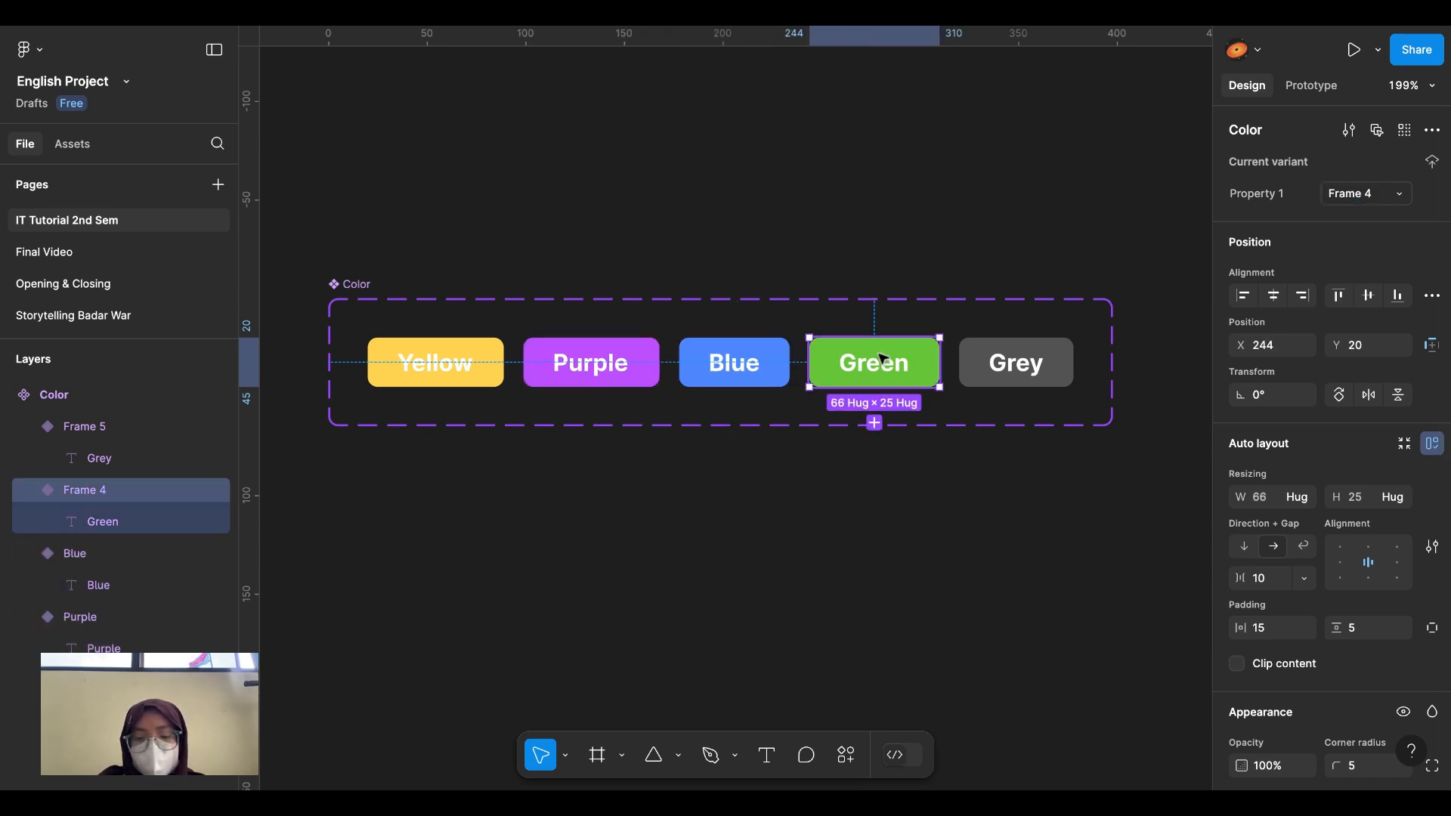
left_click(1359, 194)
type("Green")
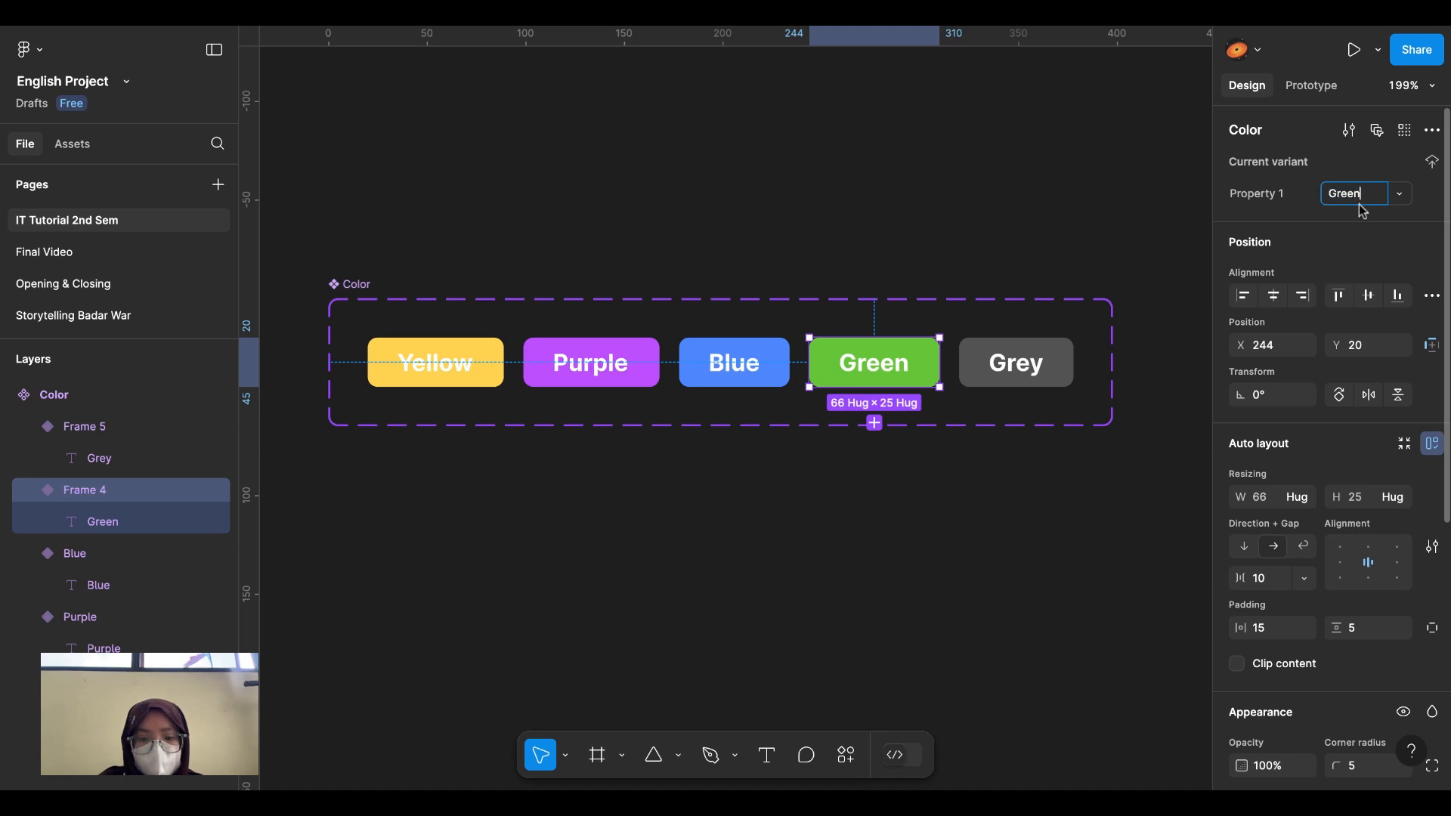
left_click(1017, 362)
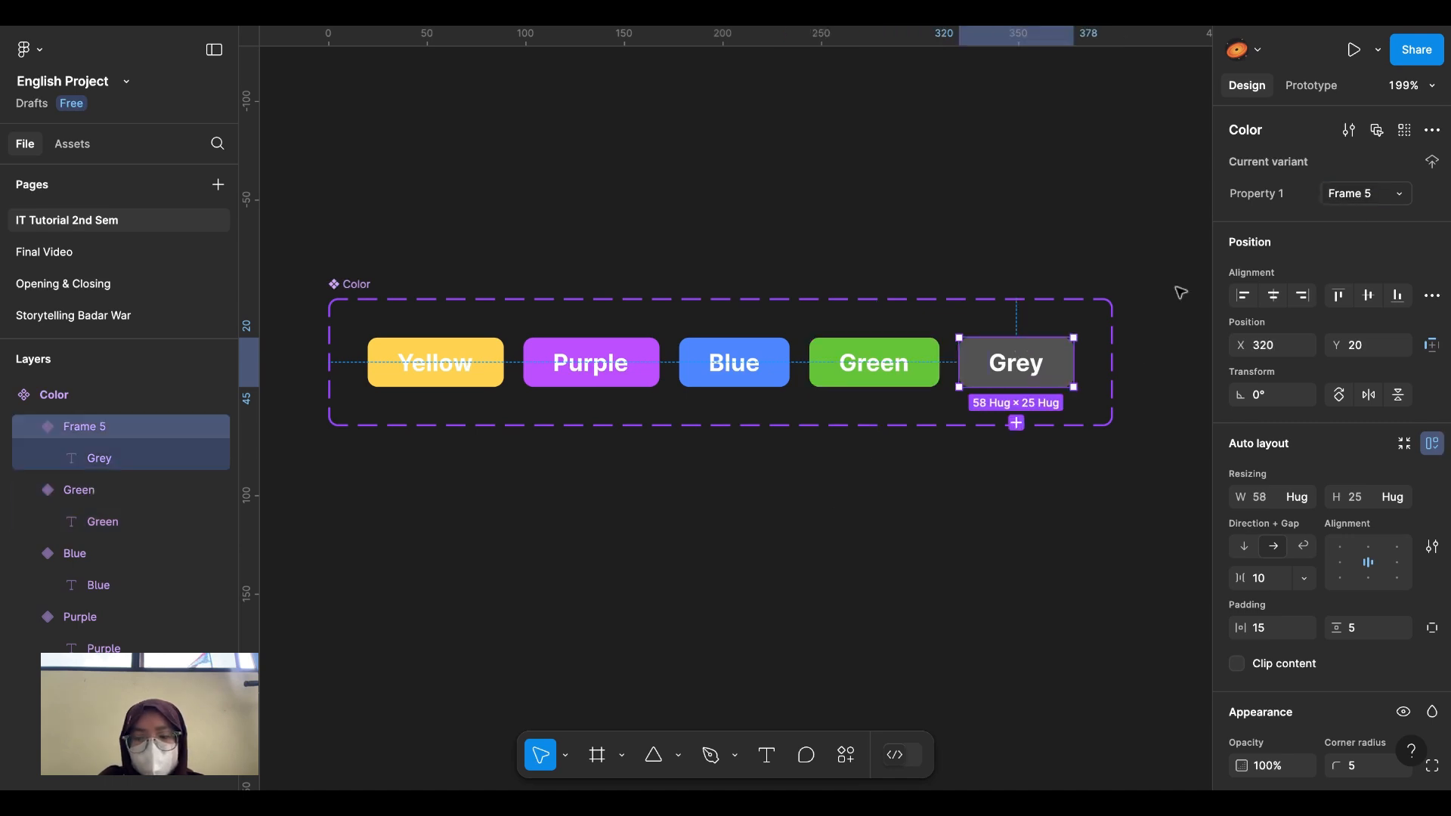
left_click(1354, 195)
type("Grey")
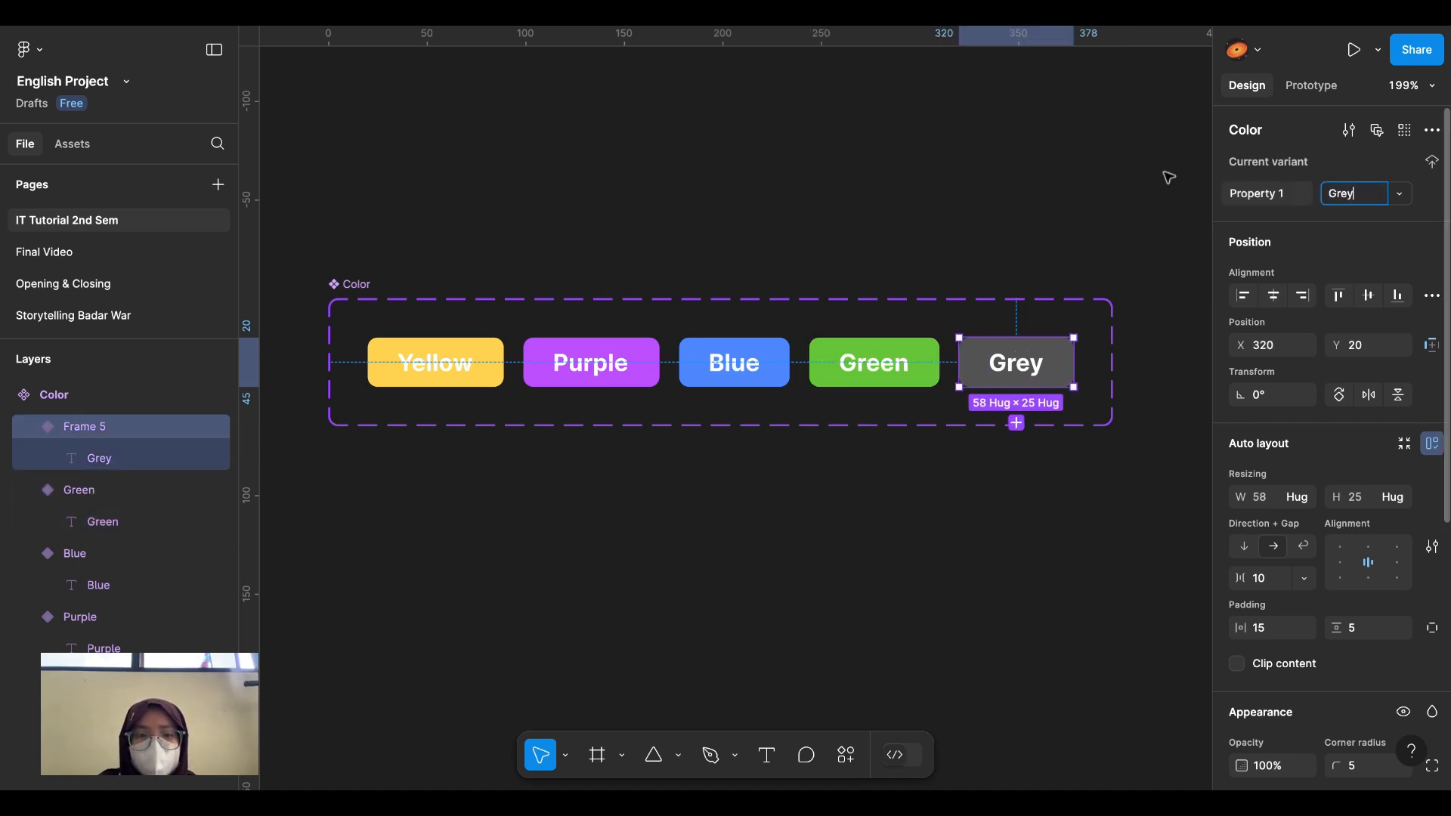
left_click(1089, 154)
Step: Zoom out and pan the canvas to view the whole Color component set
scroll(910, 184, "down", 3, "ctrl")
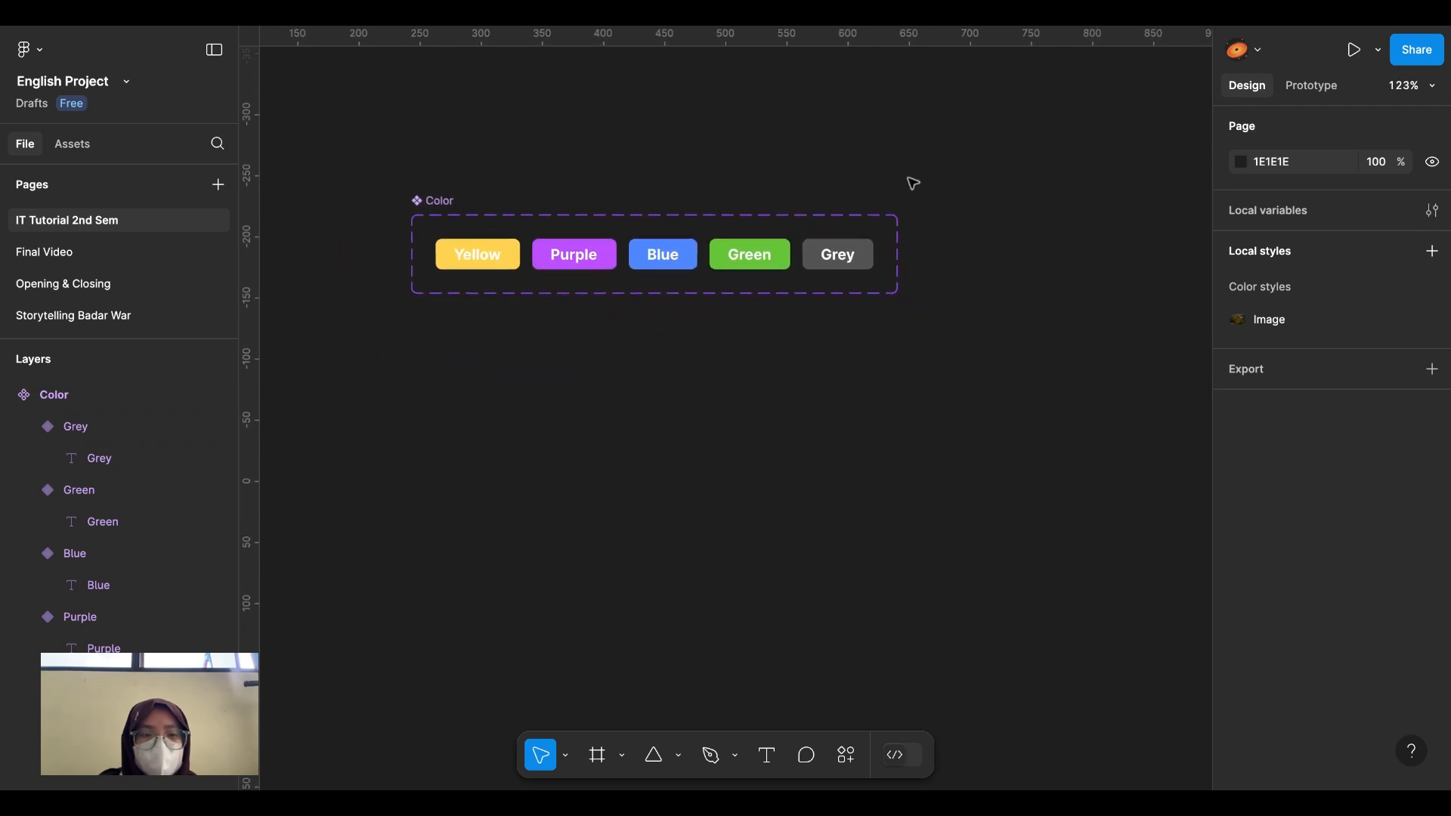
scroll(645, 128, "down", 2, "ctrl")
scroll(641, 124, "right", 1)
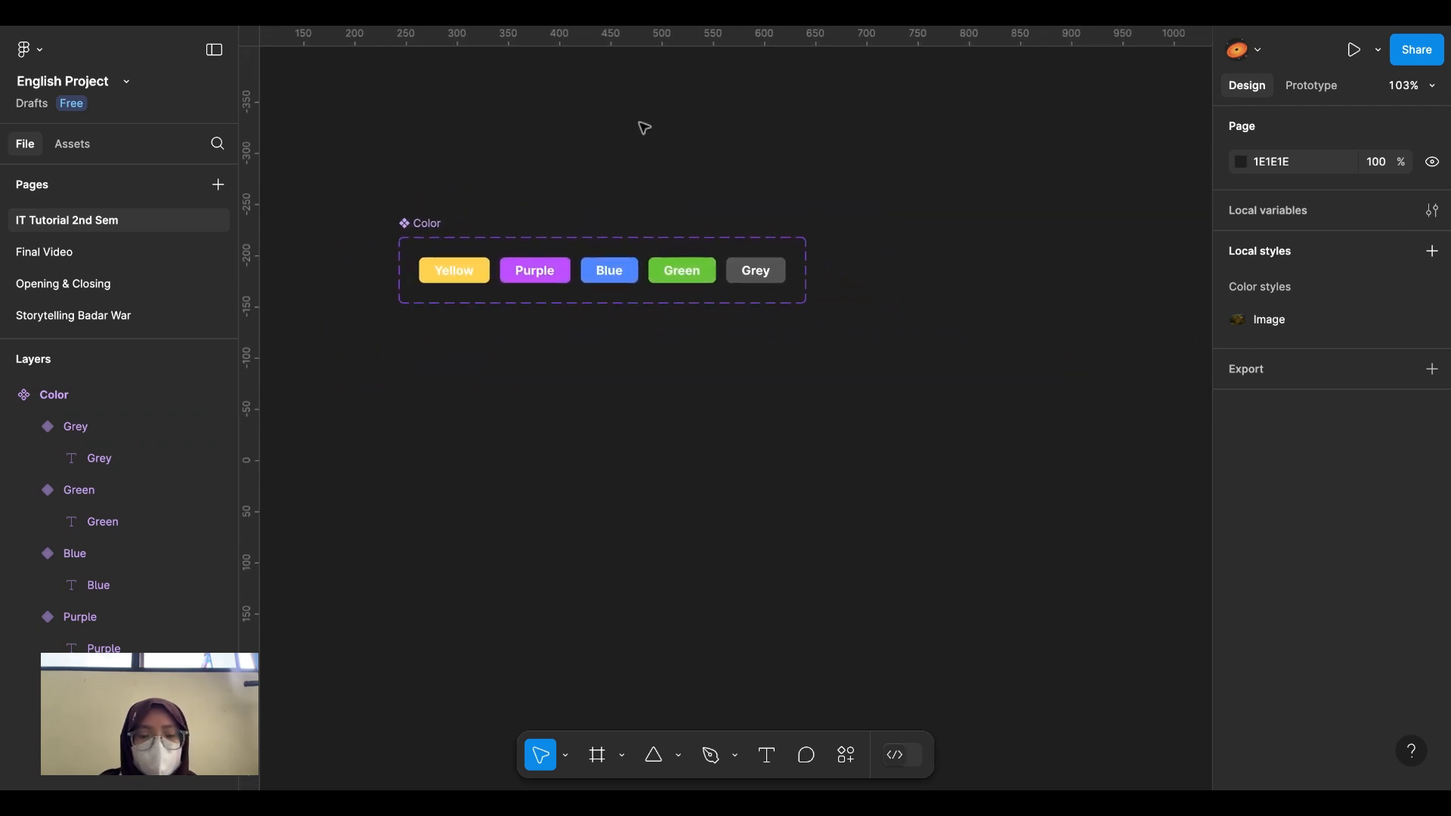
scroll(642, 126, "left", 1)
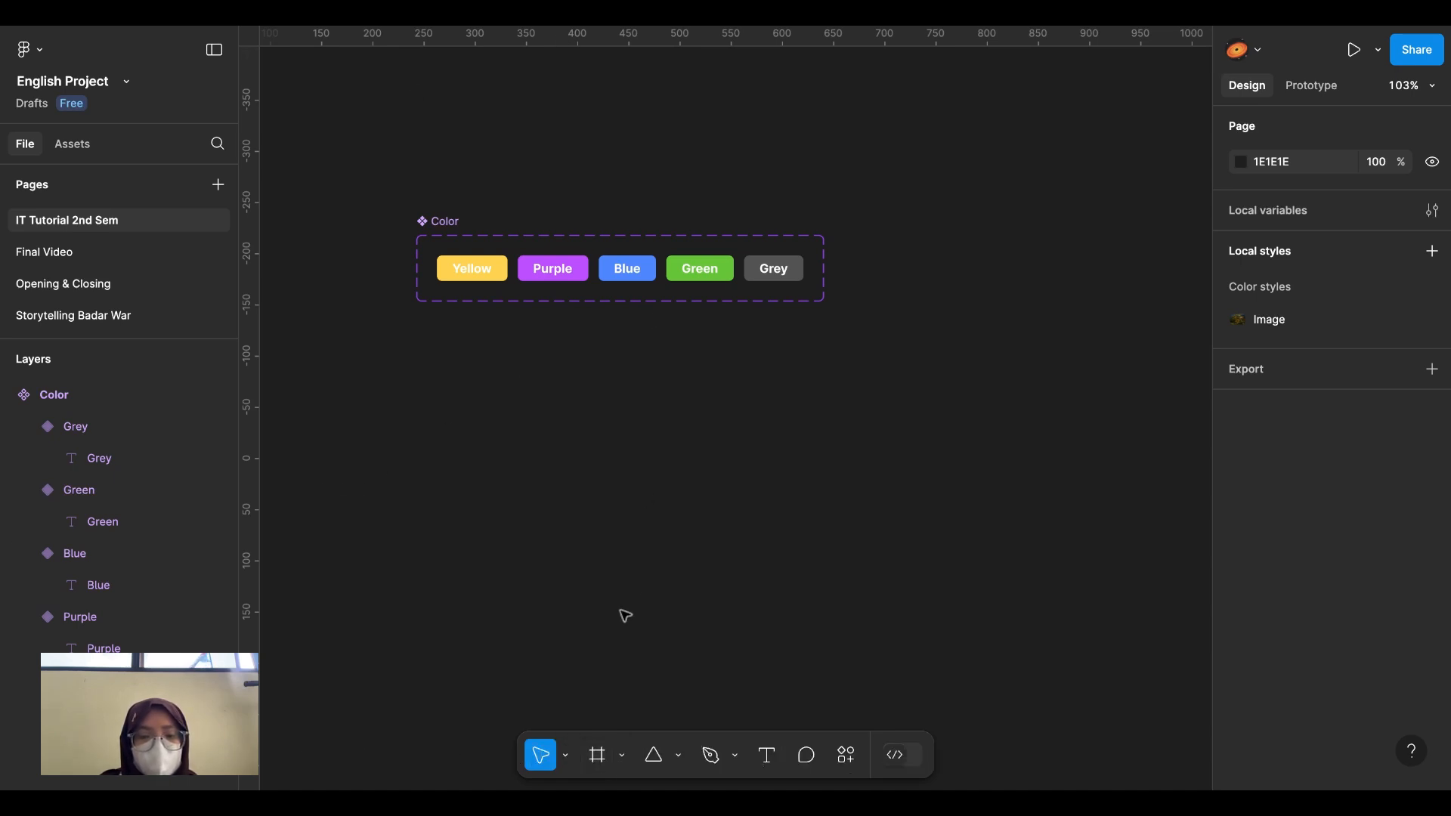
Step: Create a white 100×100 frame, Frame 7, aligned just below the Color set's left edge
left_click(598, 757)
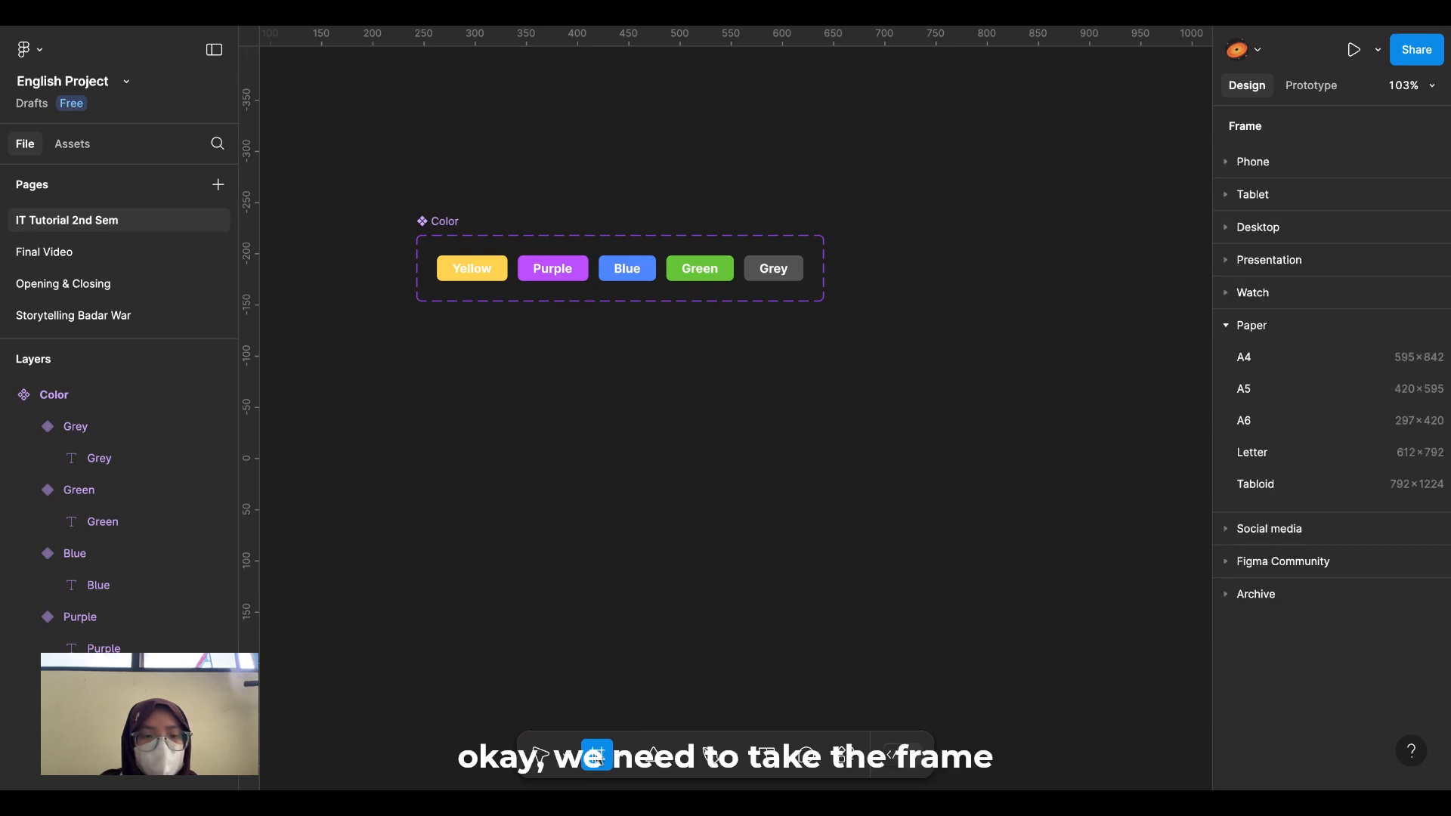
left_click(466, 370)
left_click_drag(477, 376, 481, 392)
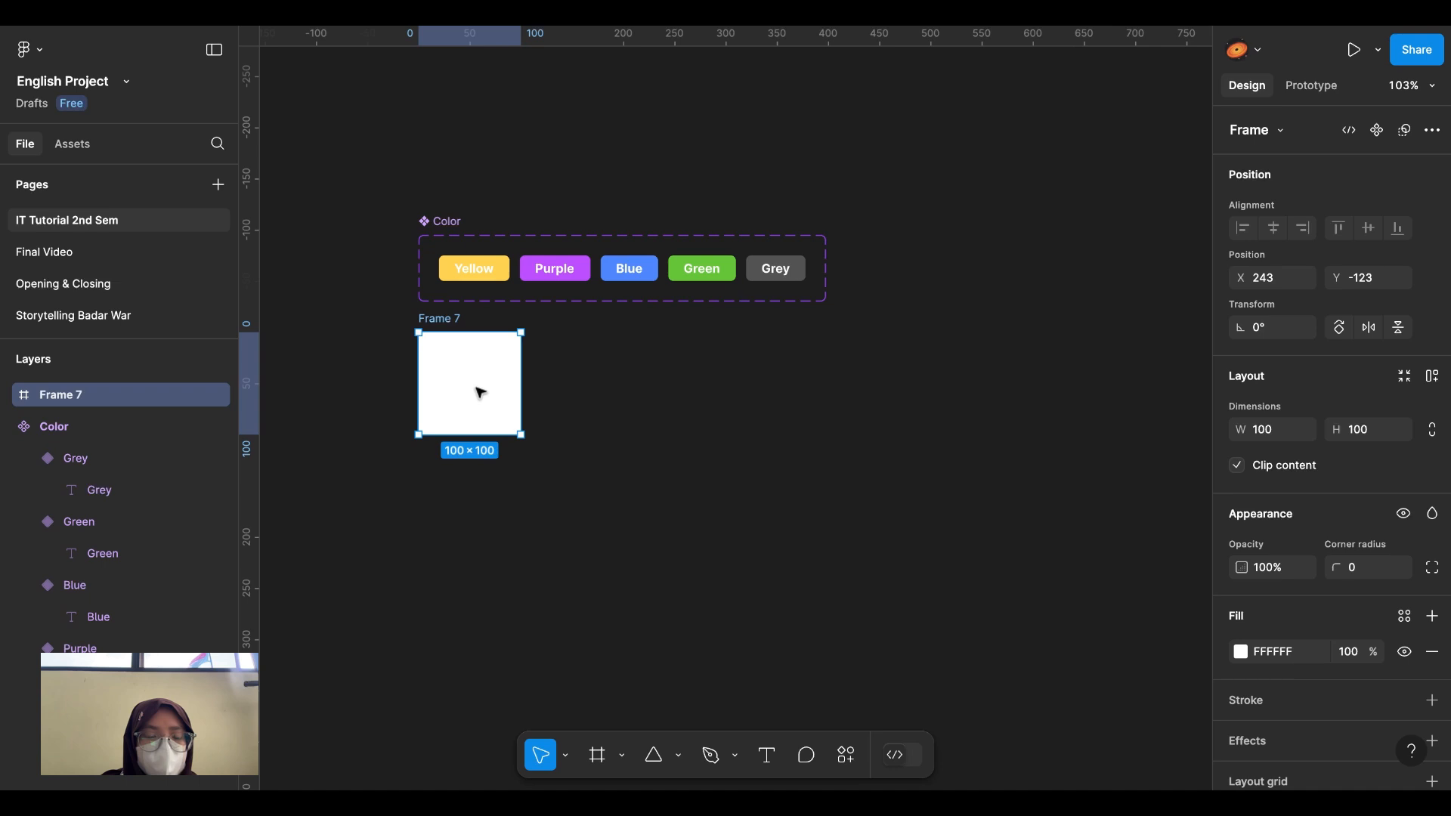
scroll(481, 393, "up", 3)
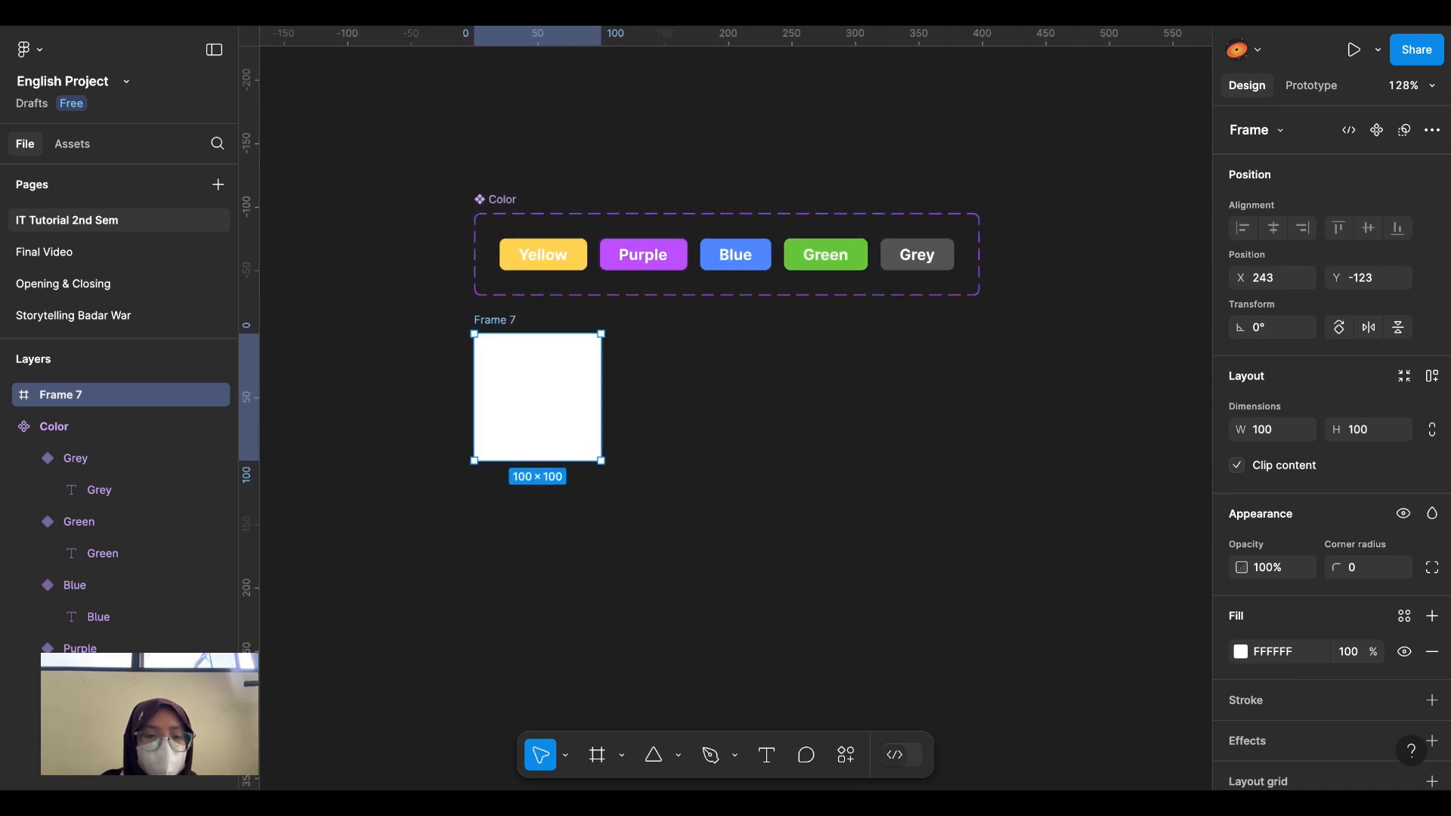
scroll(725, 408, "up", 3)
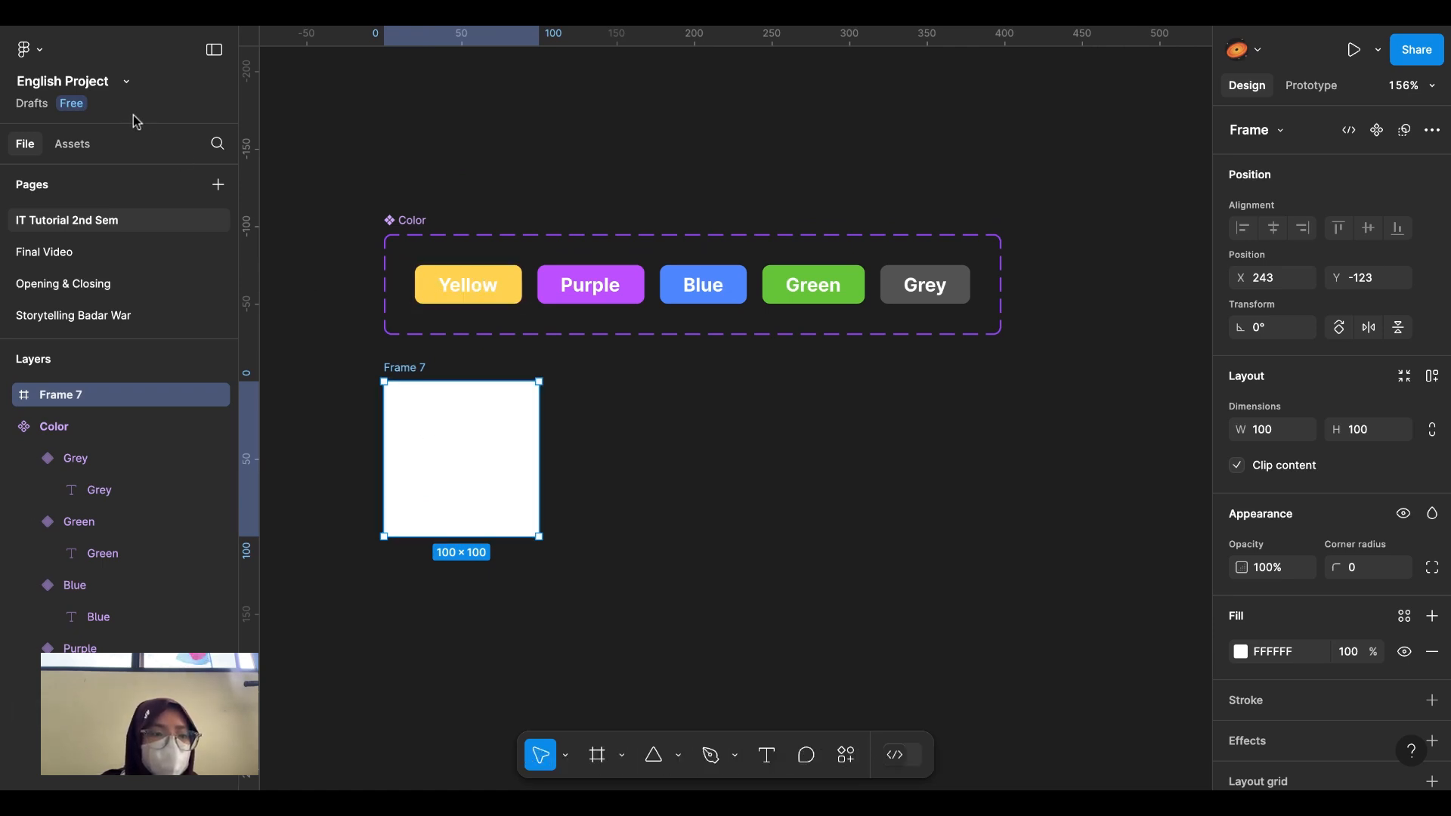
Step: Drag a Yellow Color button instance from this file's assets into Frame 7
left_click(74, 143)
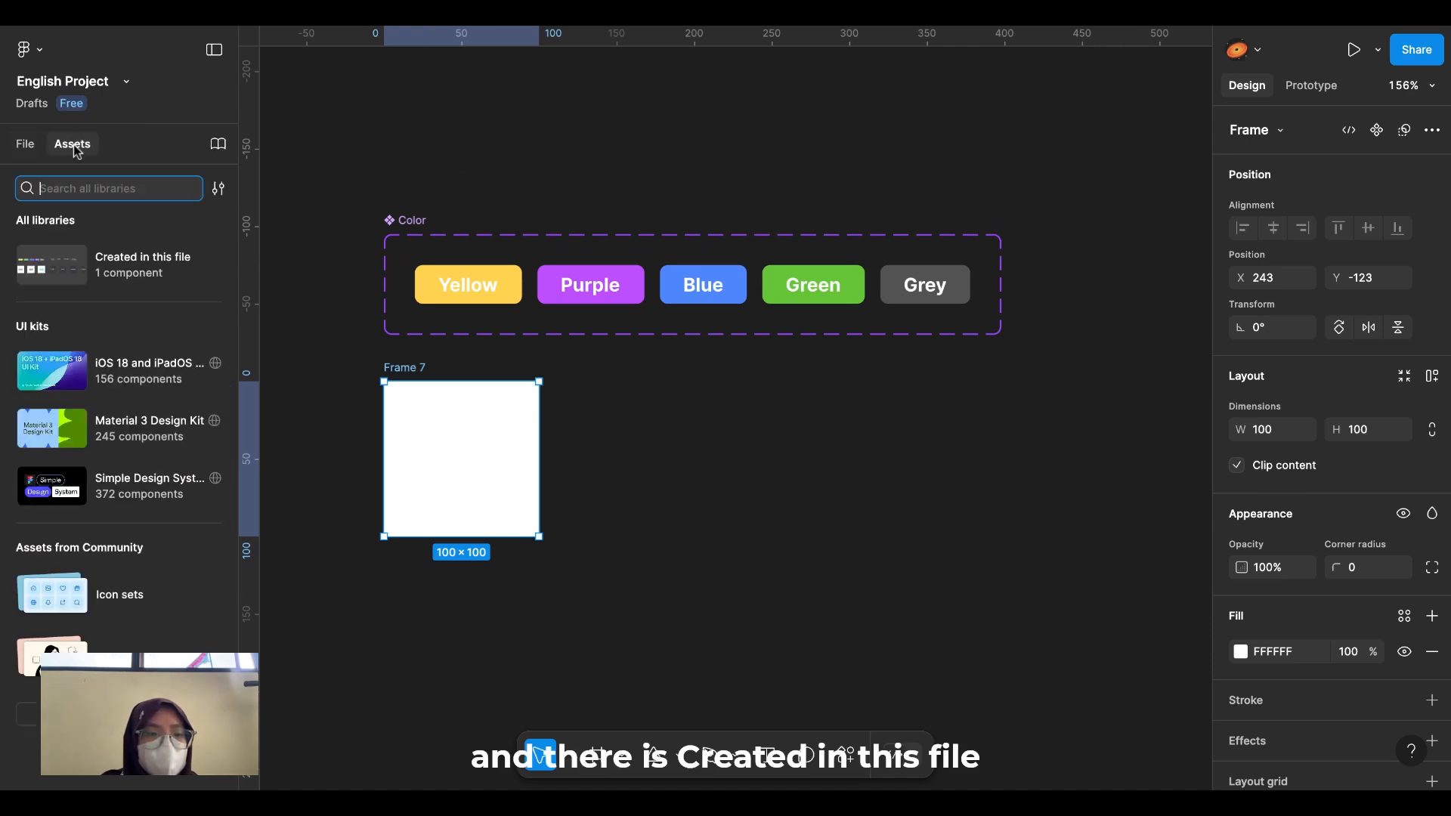
left_click(113, 270)
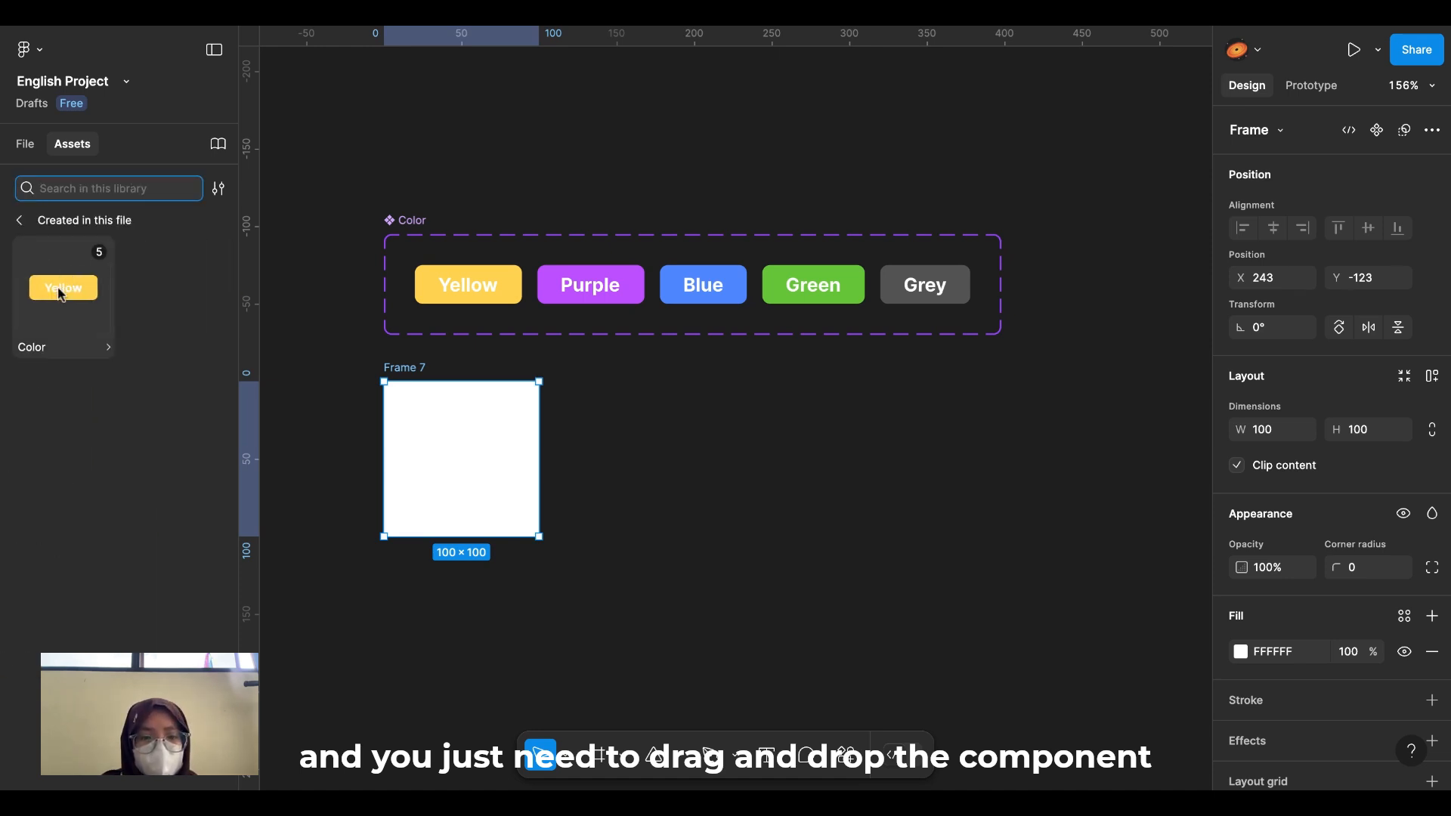
left_click_drag(60, 293, 463, 459)
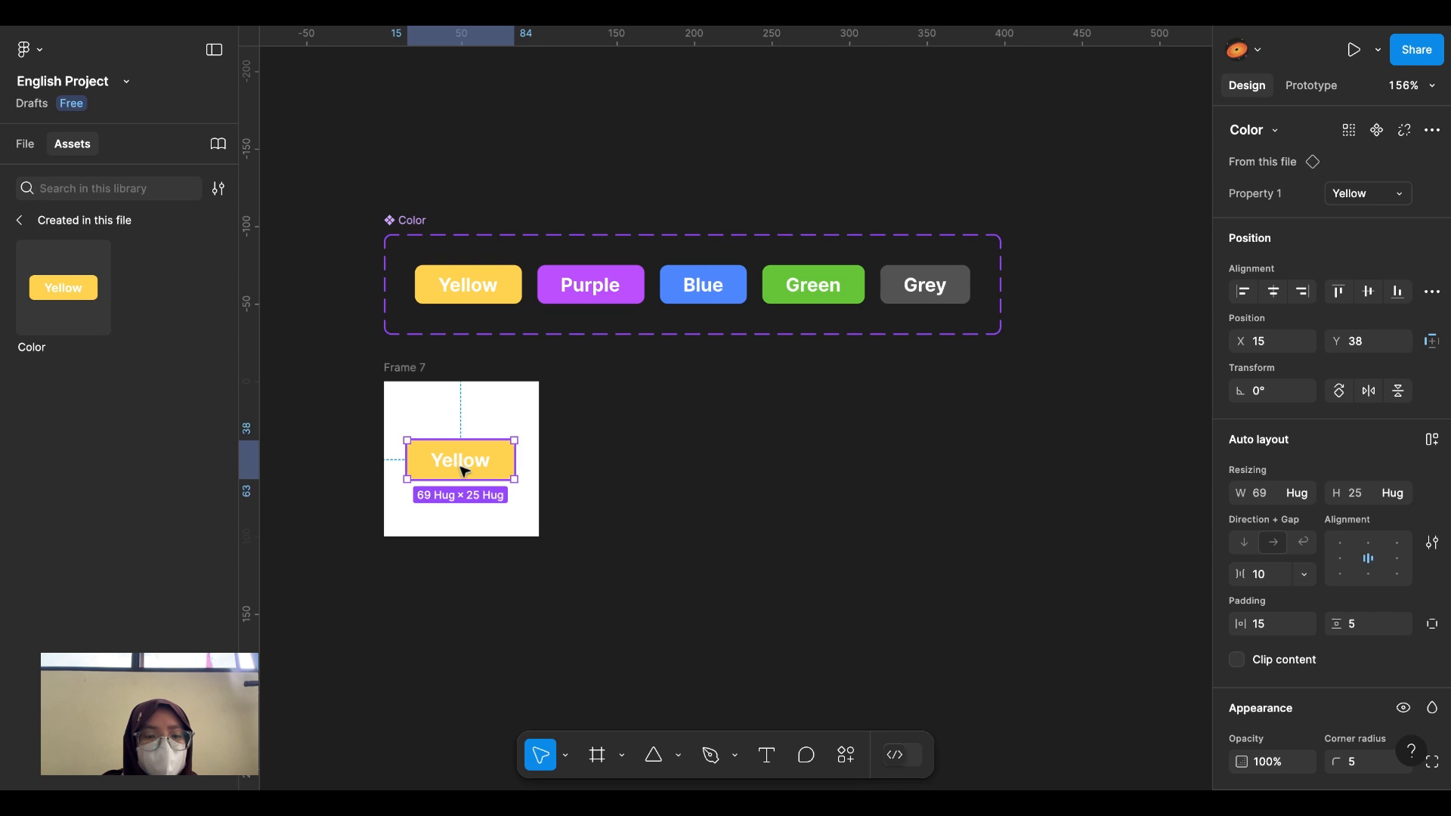
left_click(419, 370)
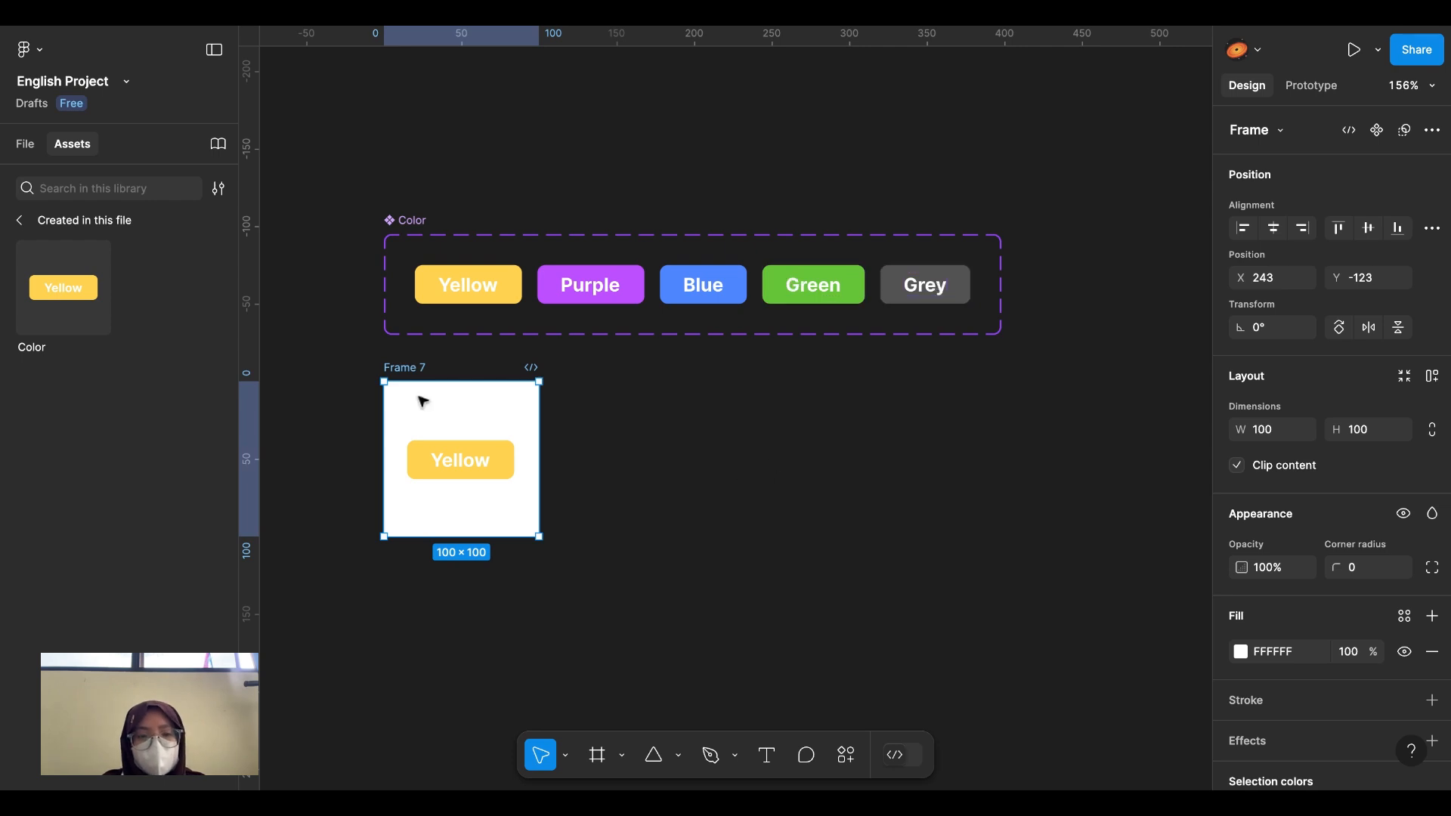
Step: Duplicate Frame 7 into Frames 8 to 11 in a row to its right
key("ctrl+d")
key("ctrl+d")
key("ctrl+d")
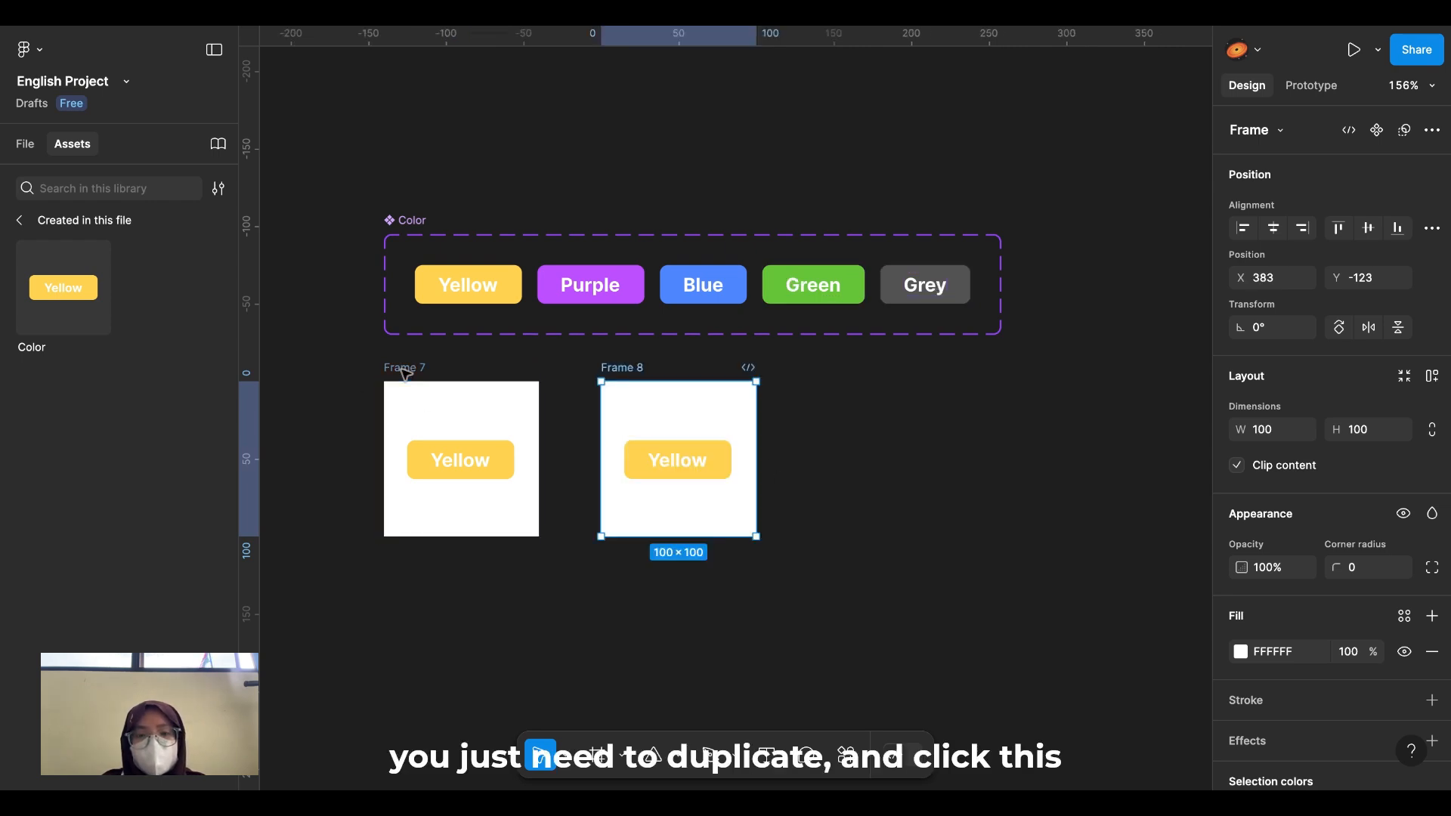
key("ctrl+d")
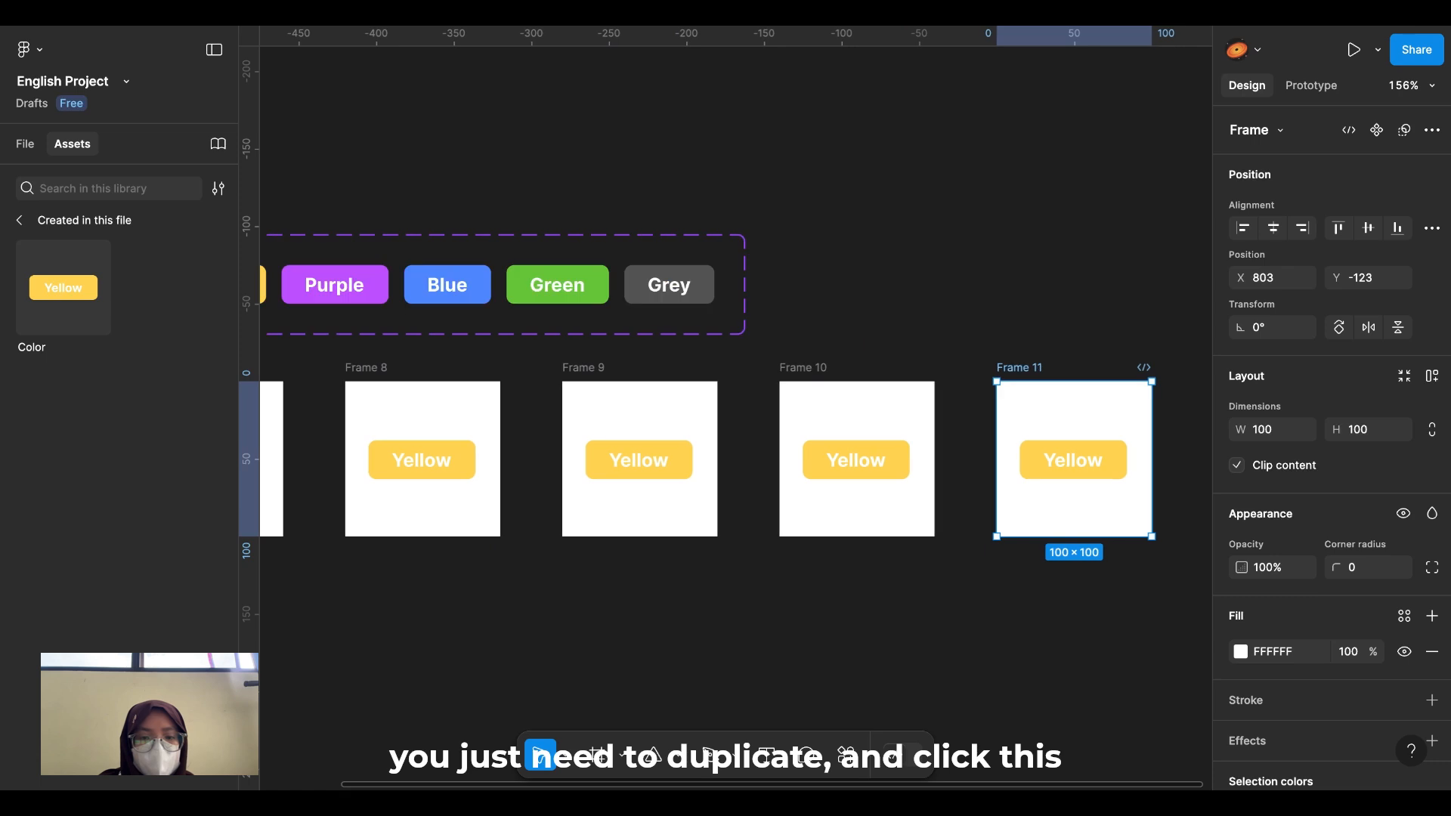
scroll(423, 378, "down", 2)
scroll(466, 441, "left", 2)
left_click(565, 476)
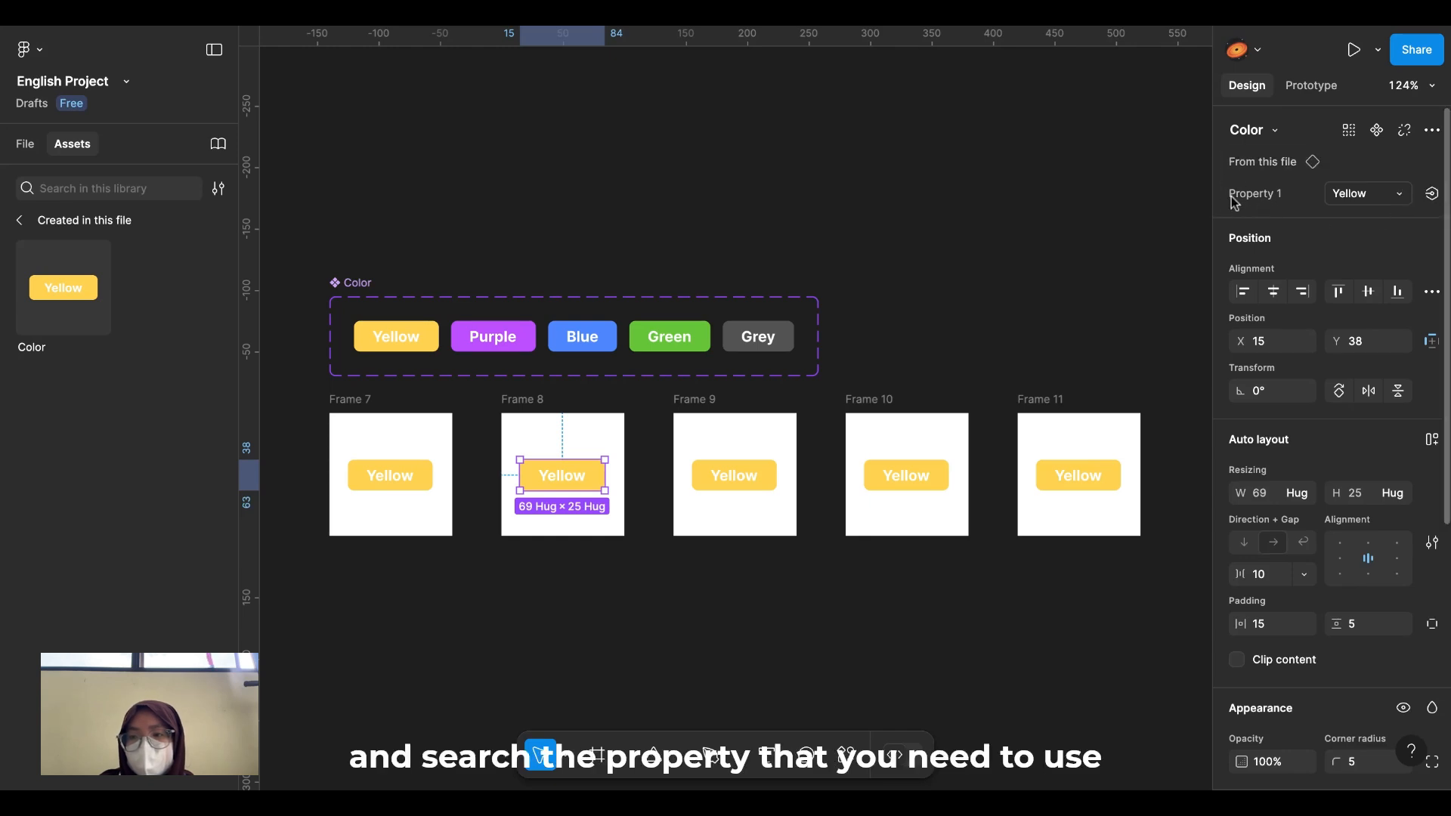
Step: Switch the buttons in Frames 8–11 to the Purple, Blue, Green and Grey variants
left_click(1396, 199)
left_click(1387, 214)
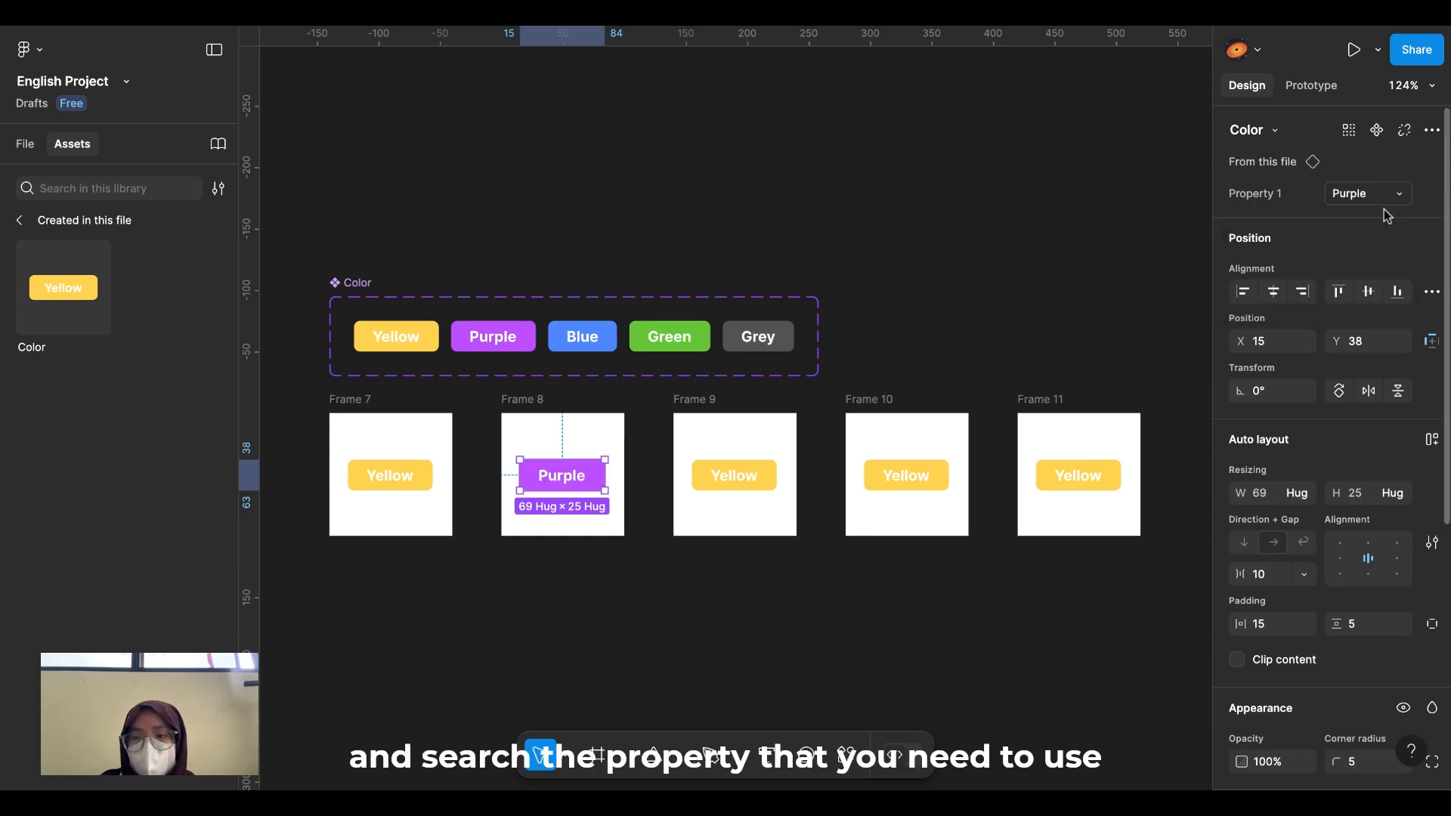
left_click(736, 460)
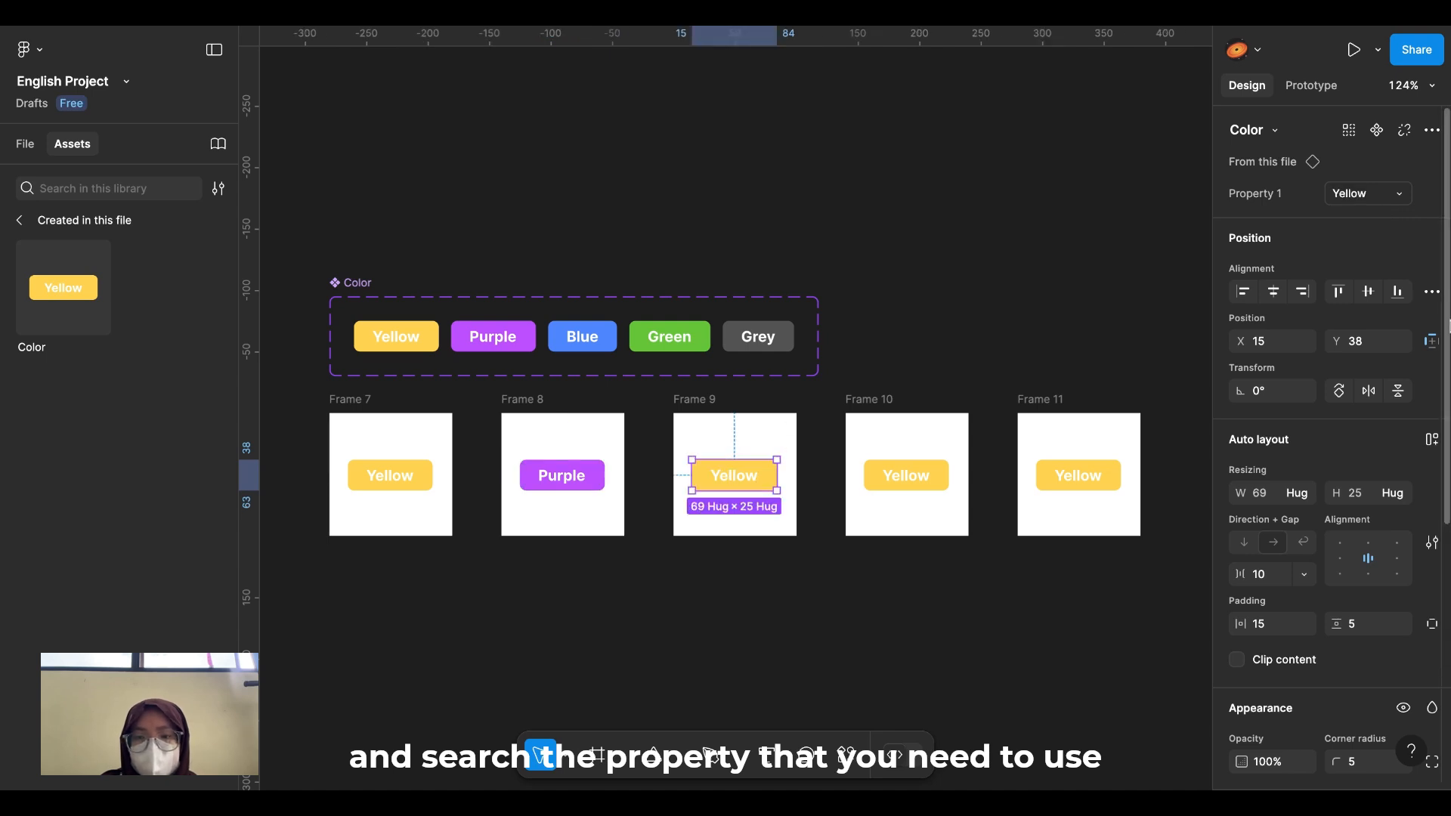
left_click(1396, 198)
left_click(1354, 240)
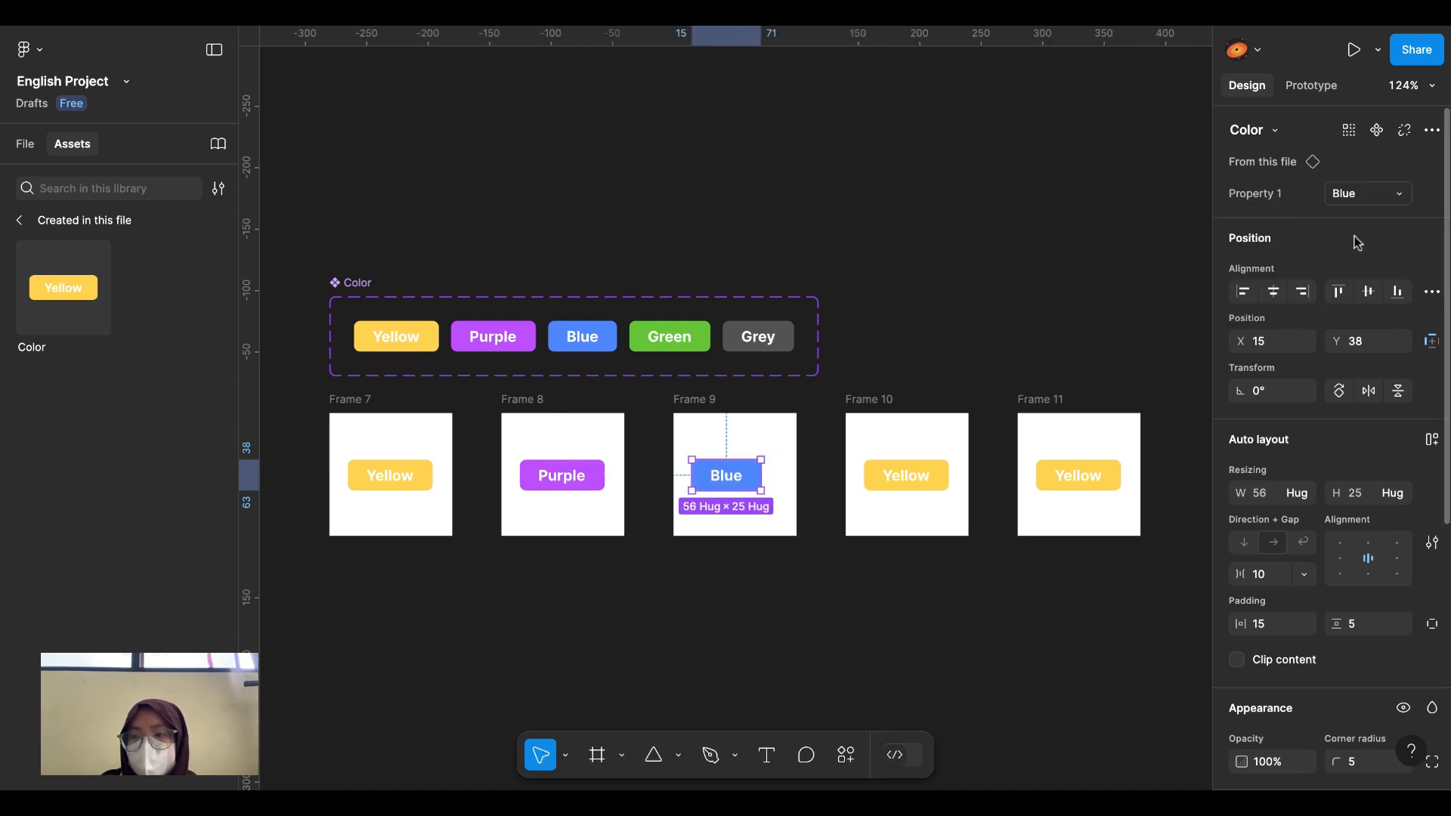
left_click(923, 473)
left_click(1368, 195)
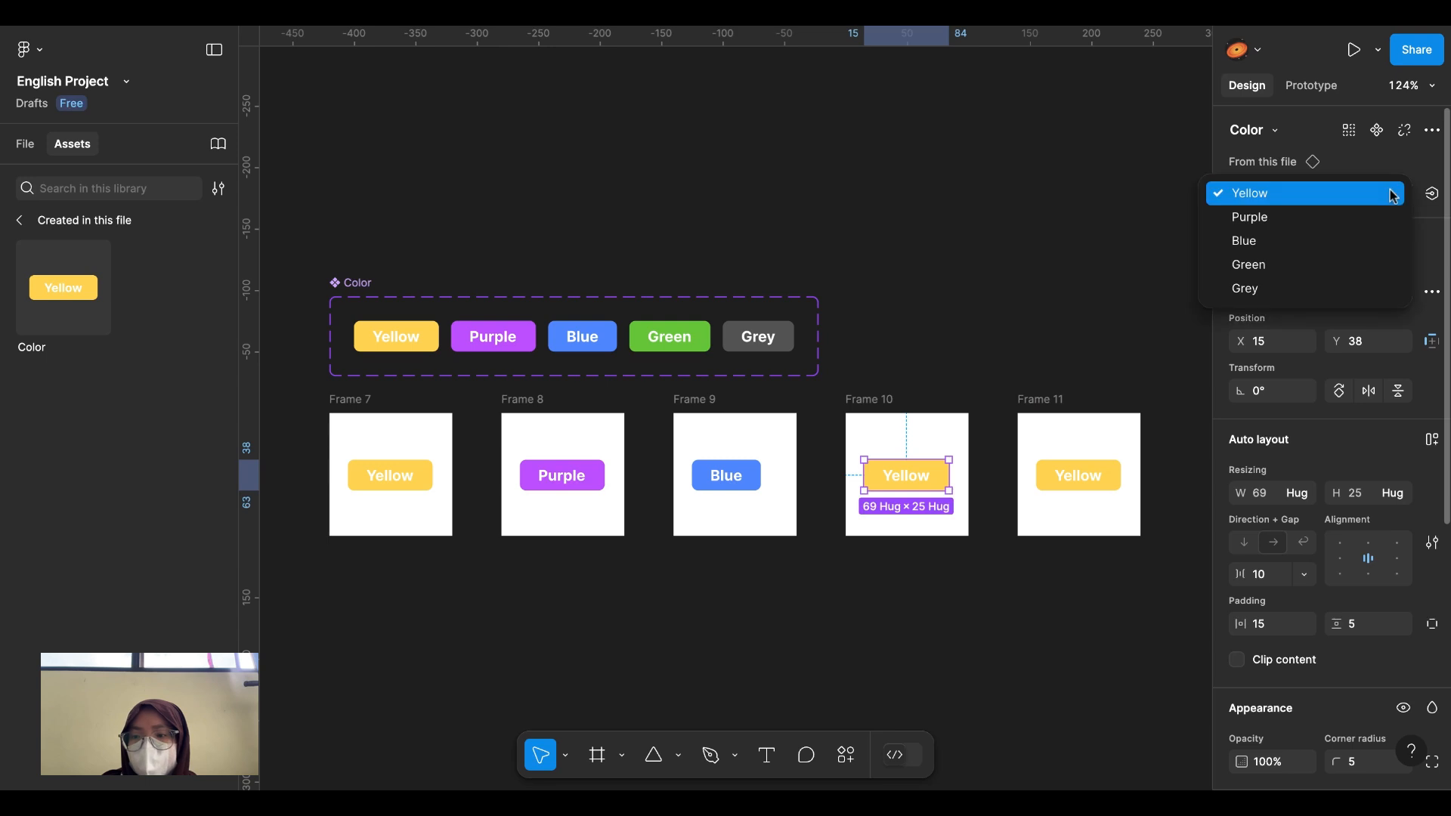
left_click(1353, 263)
left_click(1090, 498)
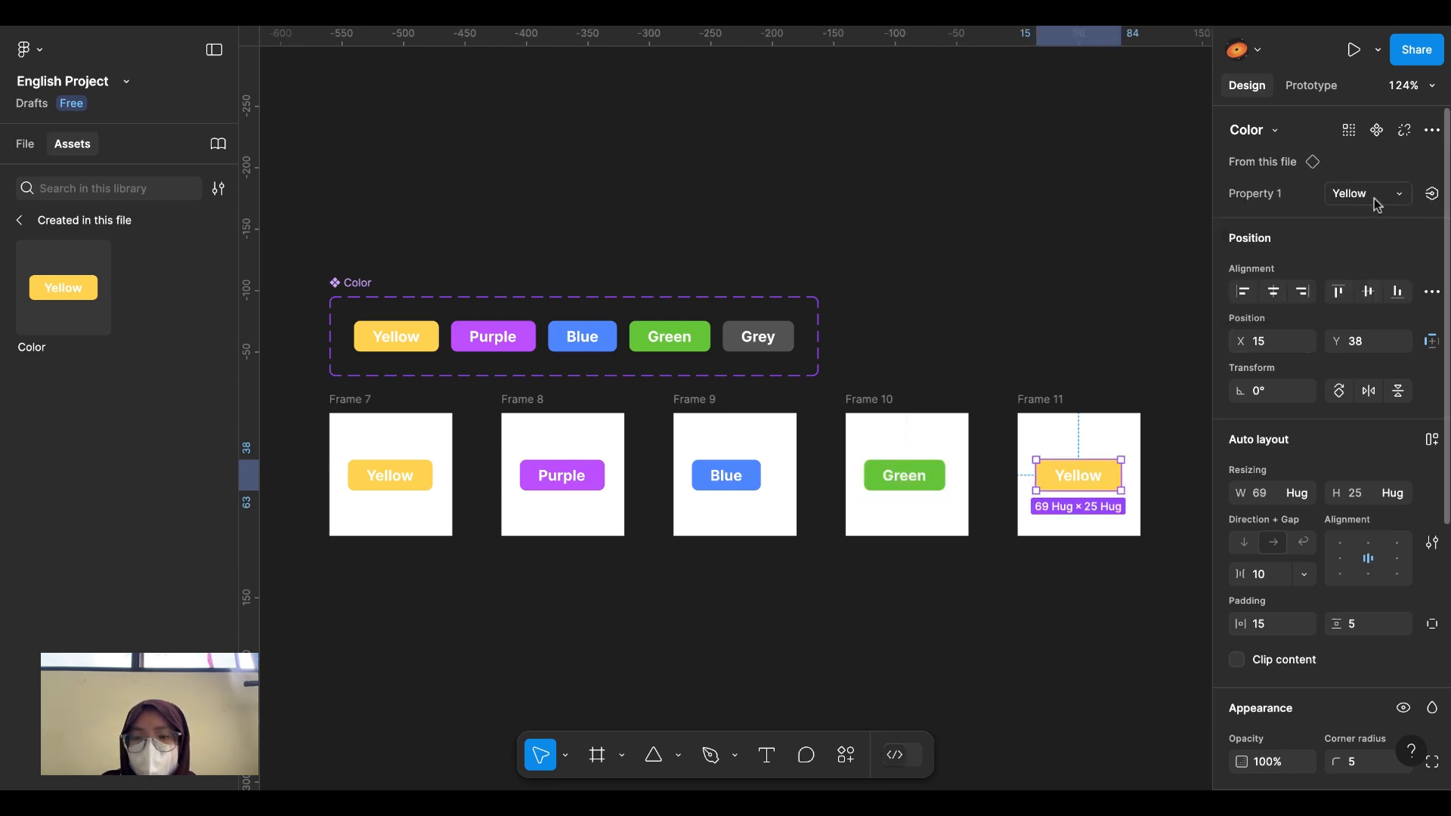
left_click(1368, 194)
left_click(1328, 289)
Step: Centre all five button instances horizontally within their frames
left_click(1095, 330)
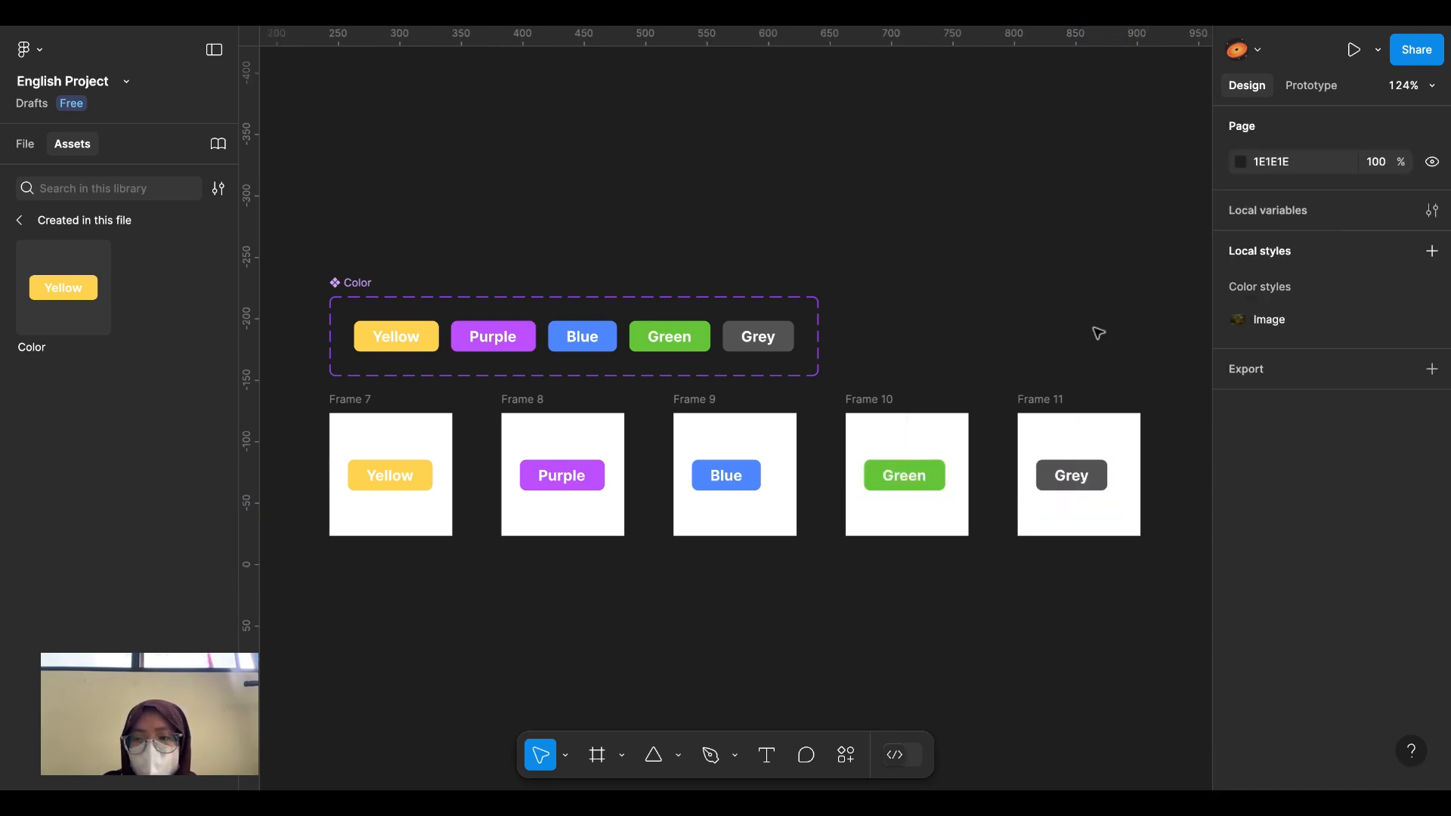
left_click_drag(300, 450, 1138, 506)
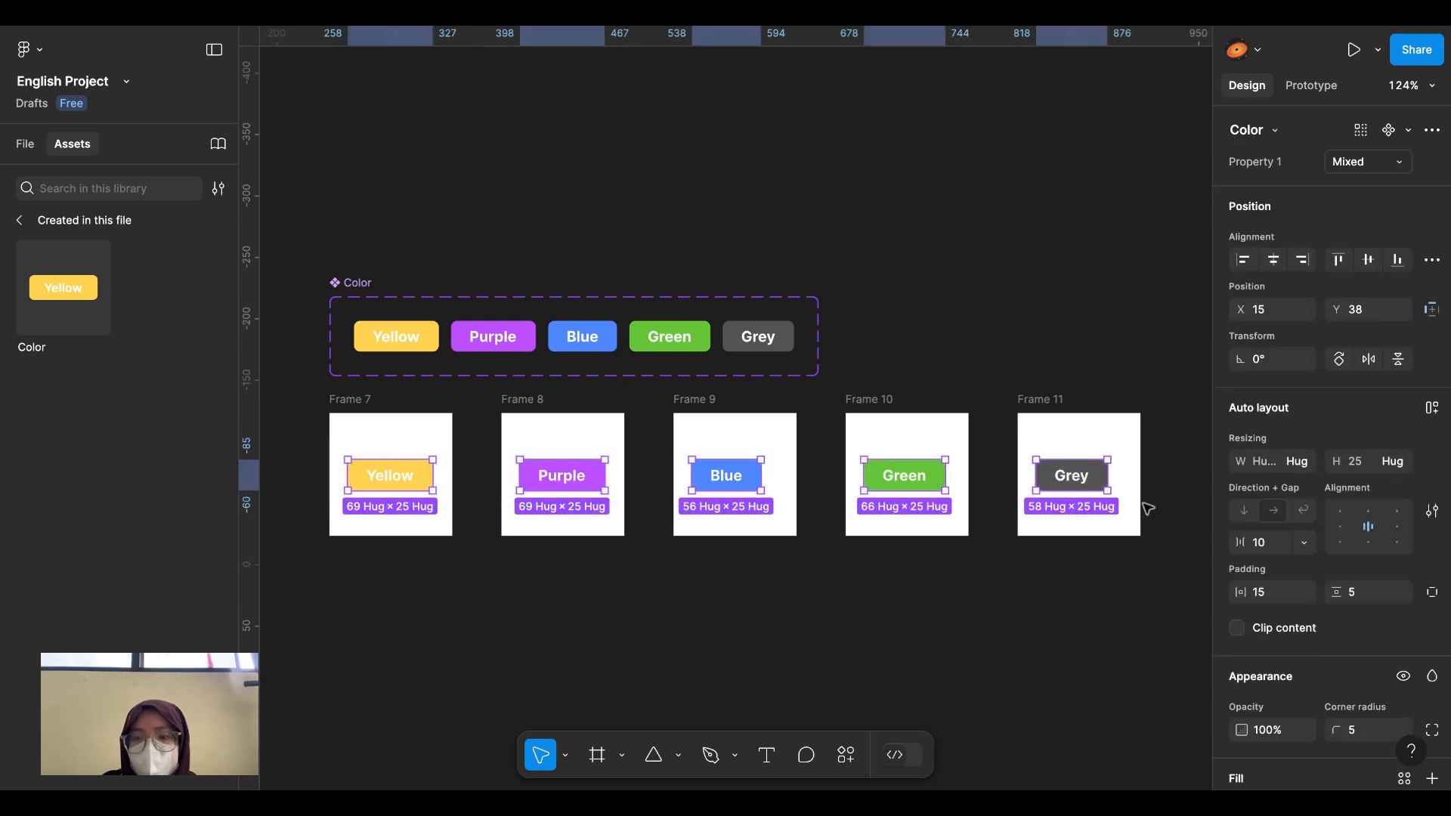
left_click(1275, 260)
left_click(1189, 259)
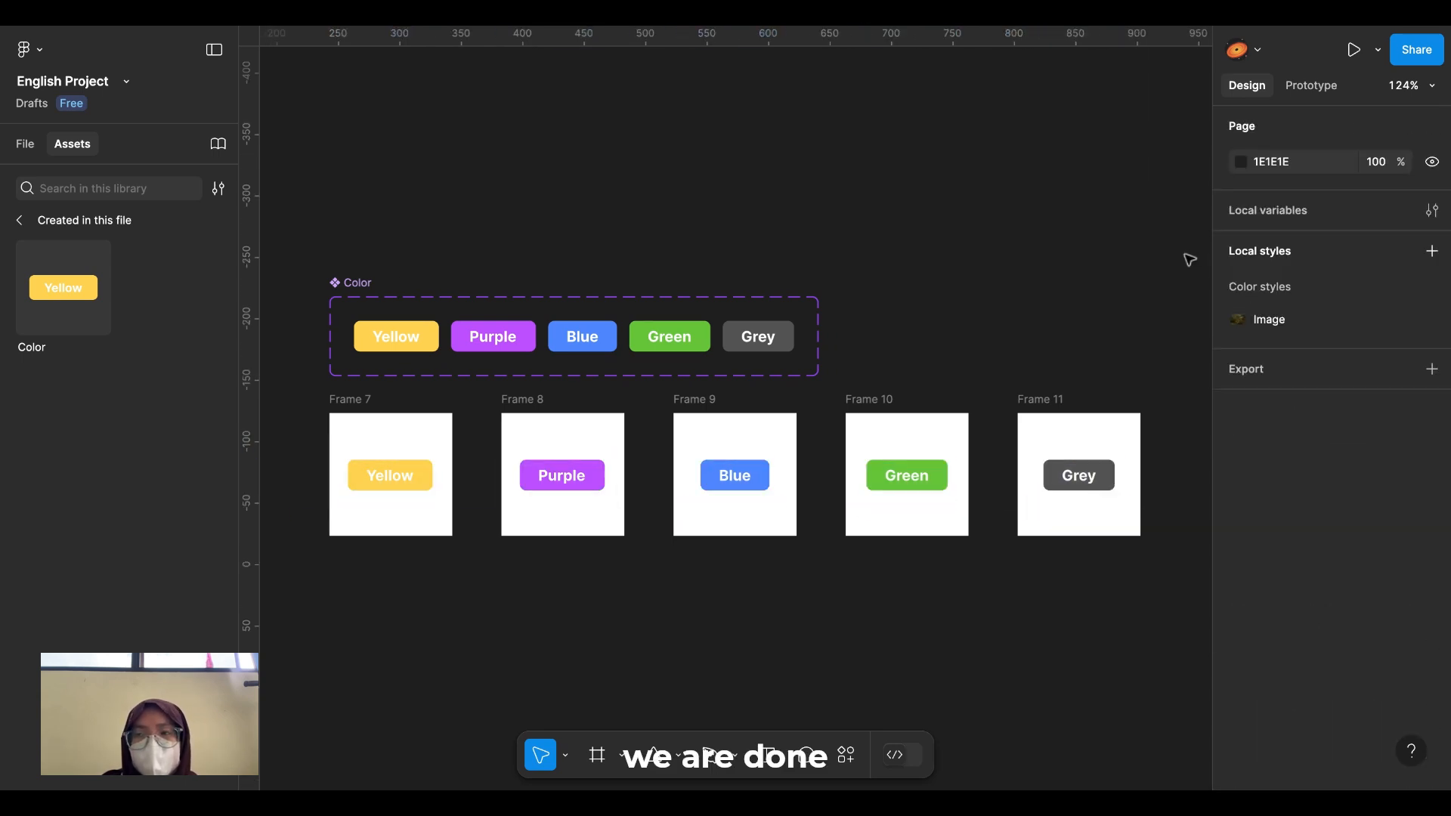
scroll(1025, 329, "down", 1)
scroll(1025, 330, "left", 1)
scroll(1025, 330, "up", 1)
scroll(1025, 330, "right", 1)
scroll(1025, 329, "down", 3)
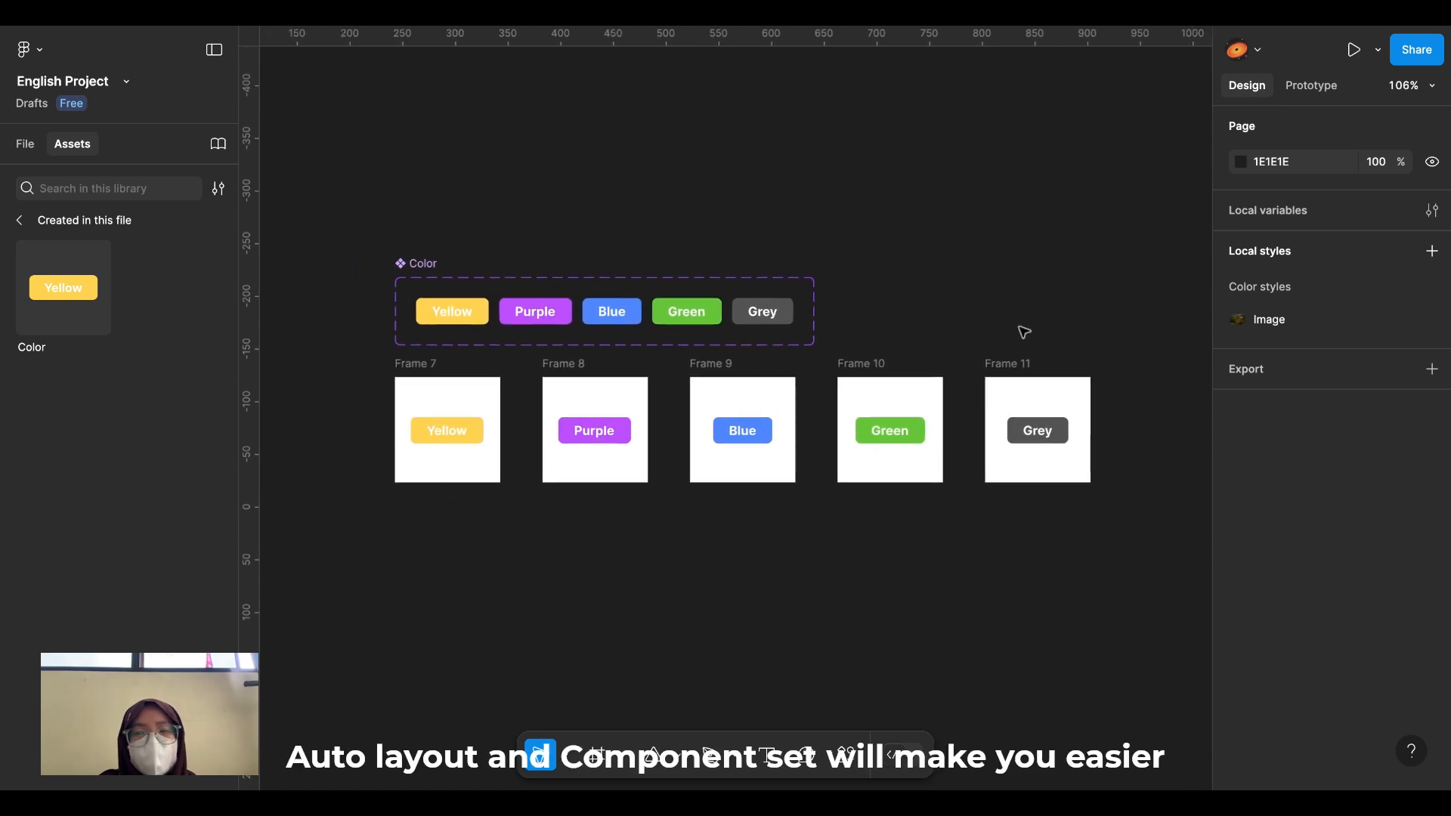
scroll(1025, 329, "up", 2)
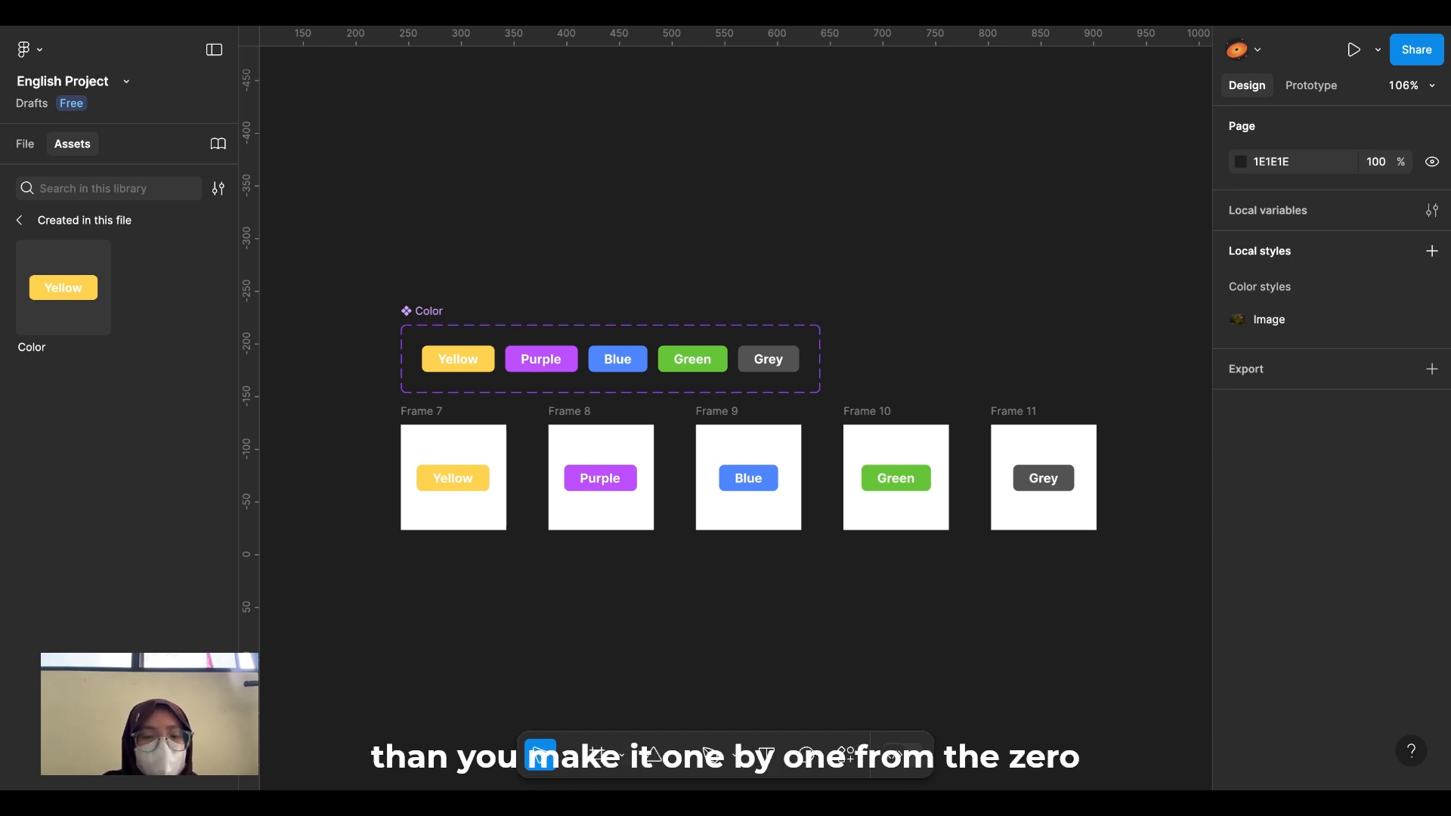
left_click(454, 486)
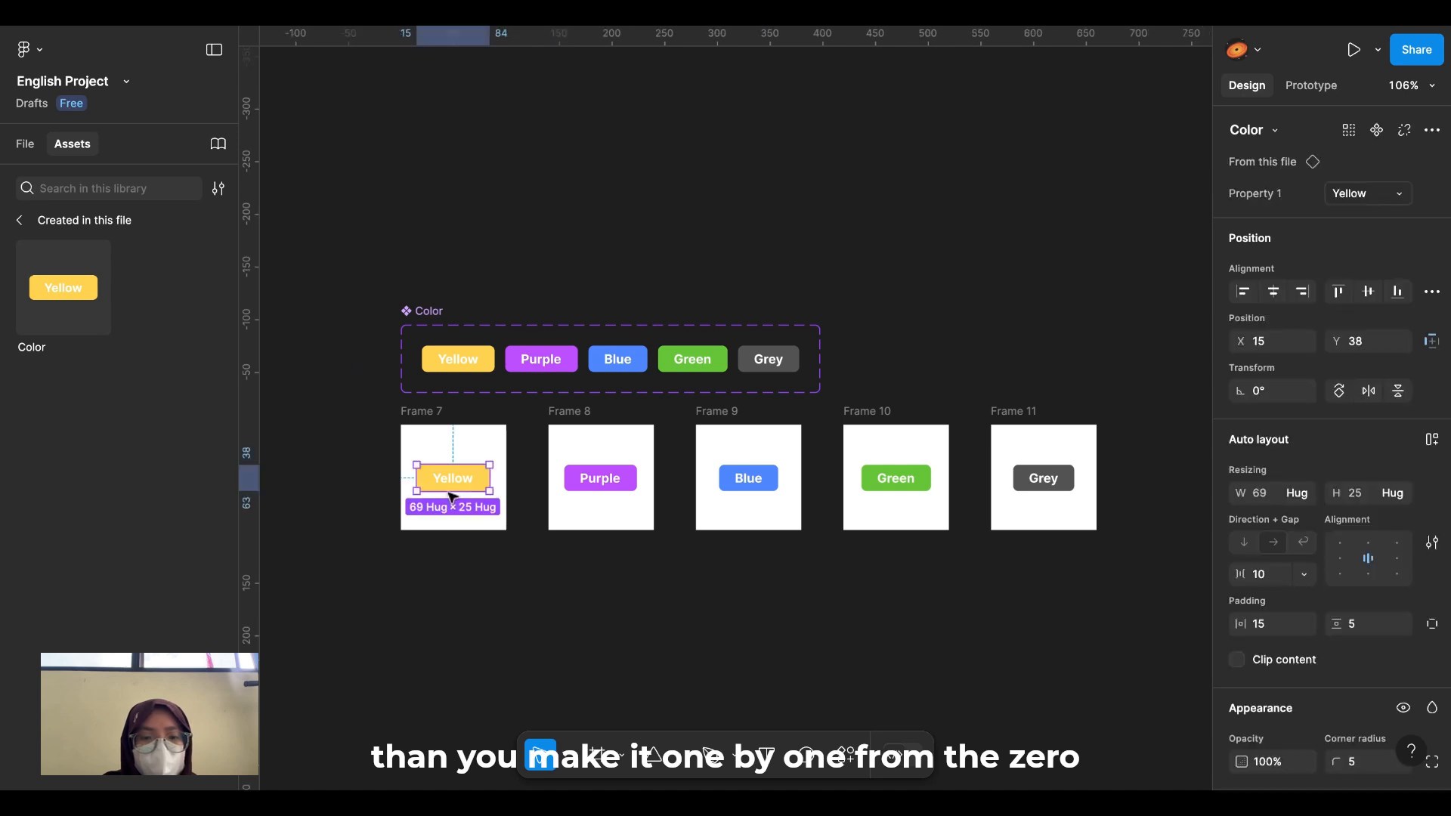
left_click(448, 551)
scroll(451, 556, "down", 3)
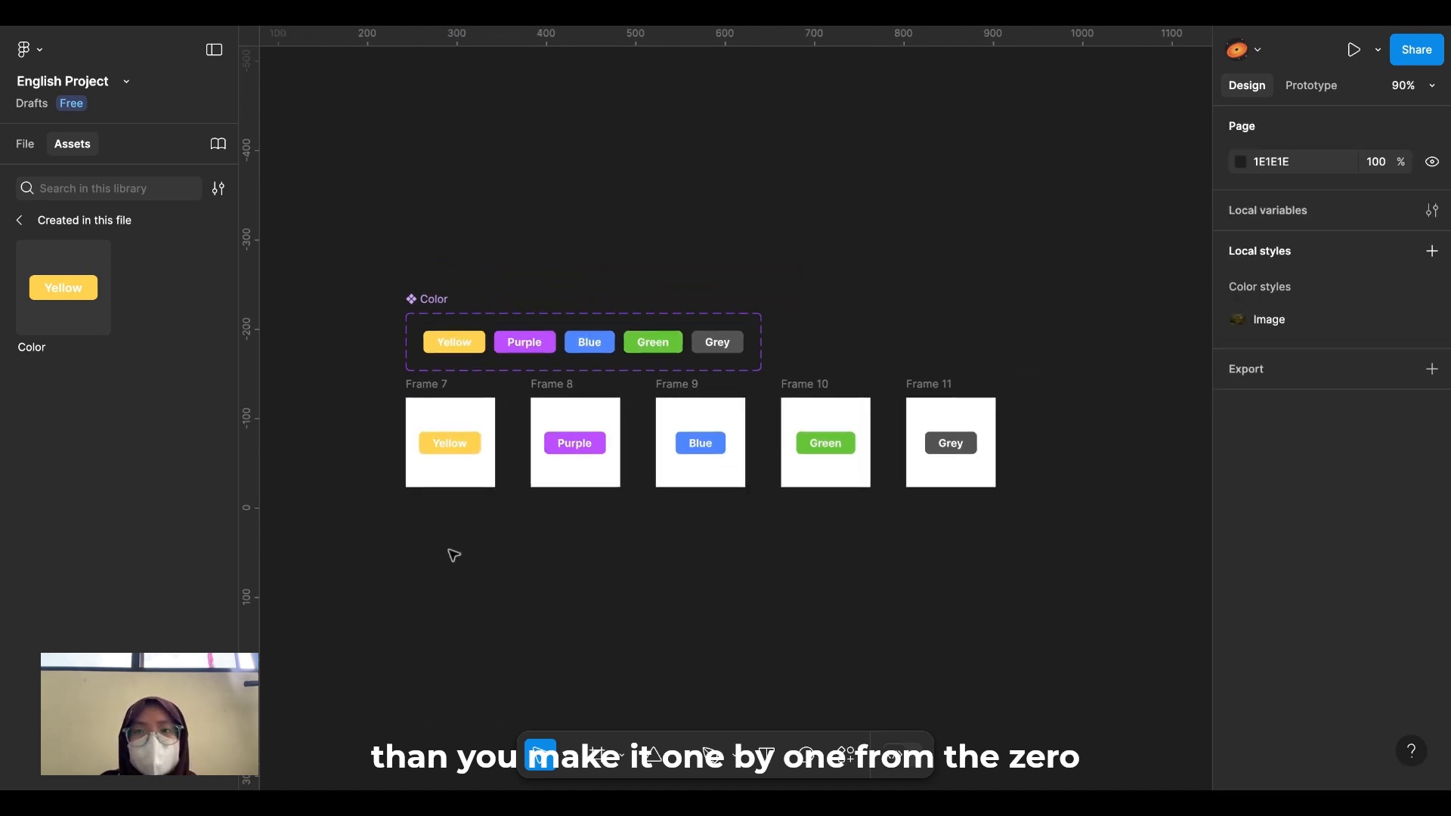
scroll(510, 671, "up", 1)
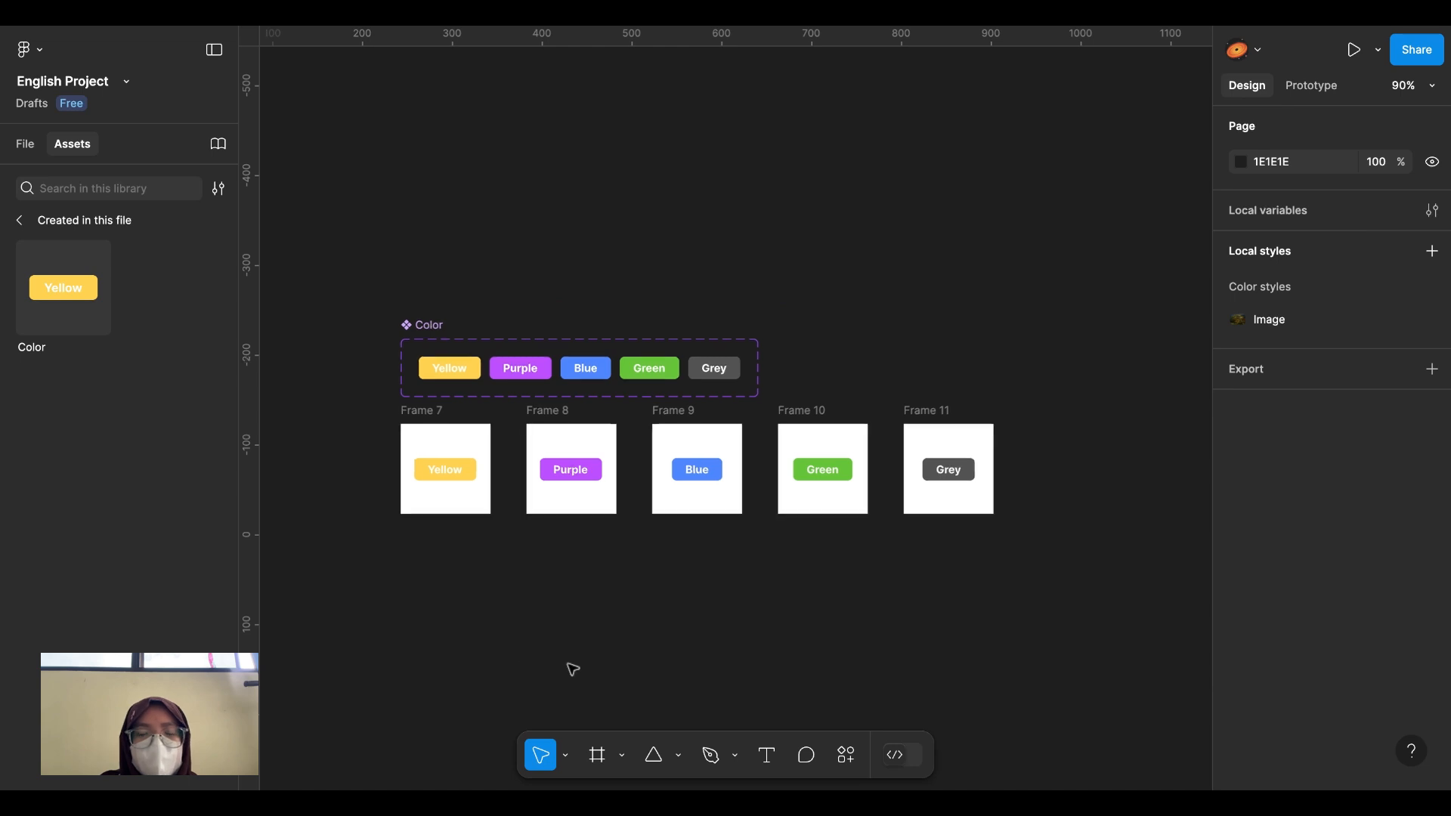
scroll(571, 670, "up", 3)
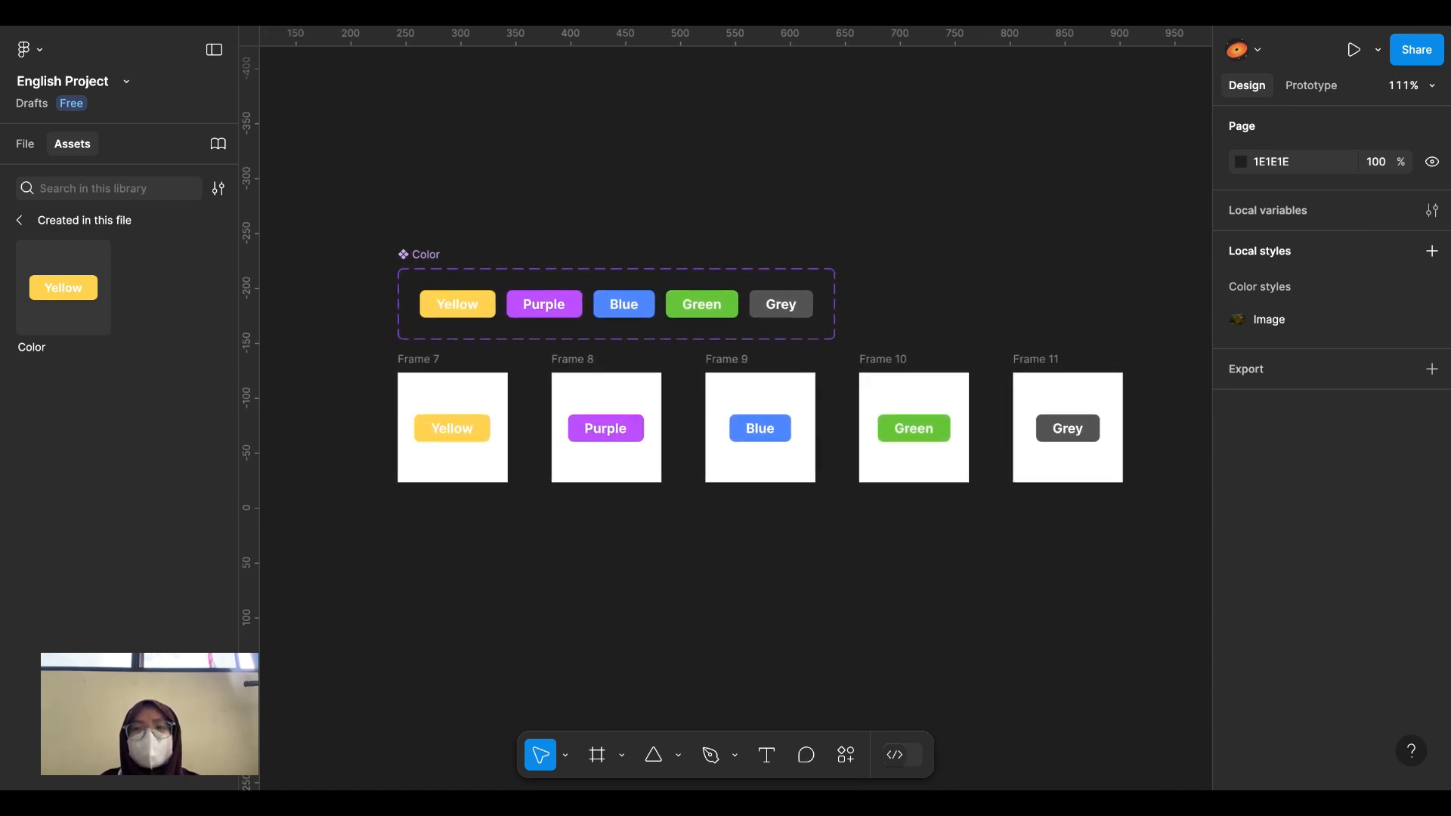